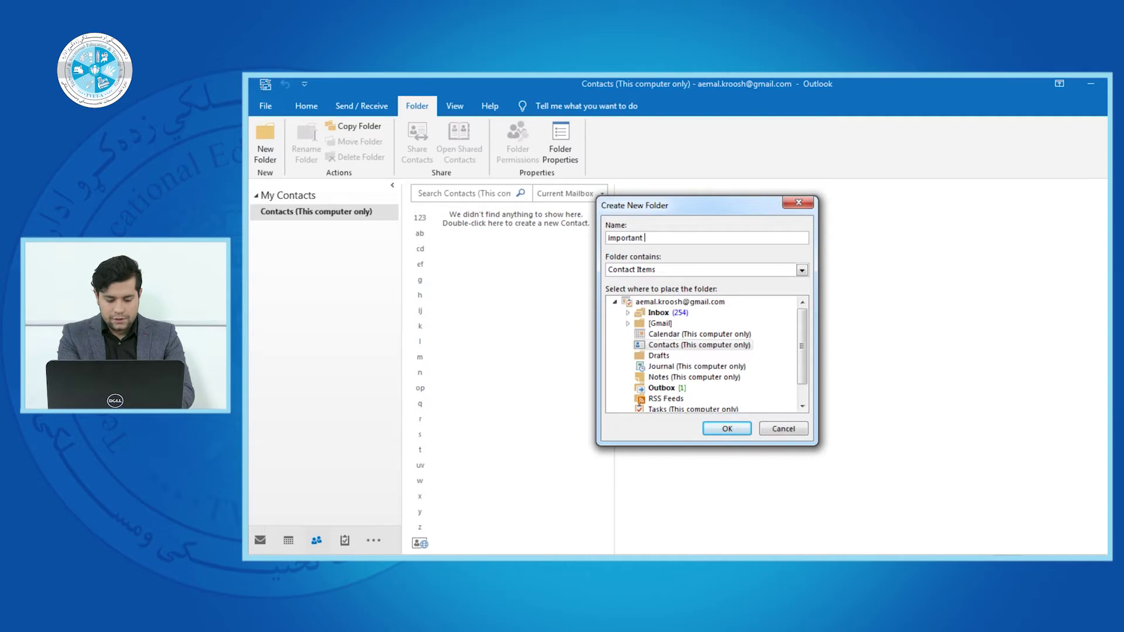
Confirm creating the new 'important contacts' folder of Contact Items under My Contacts
{"action": "key", "text": "Return"}
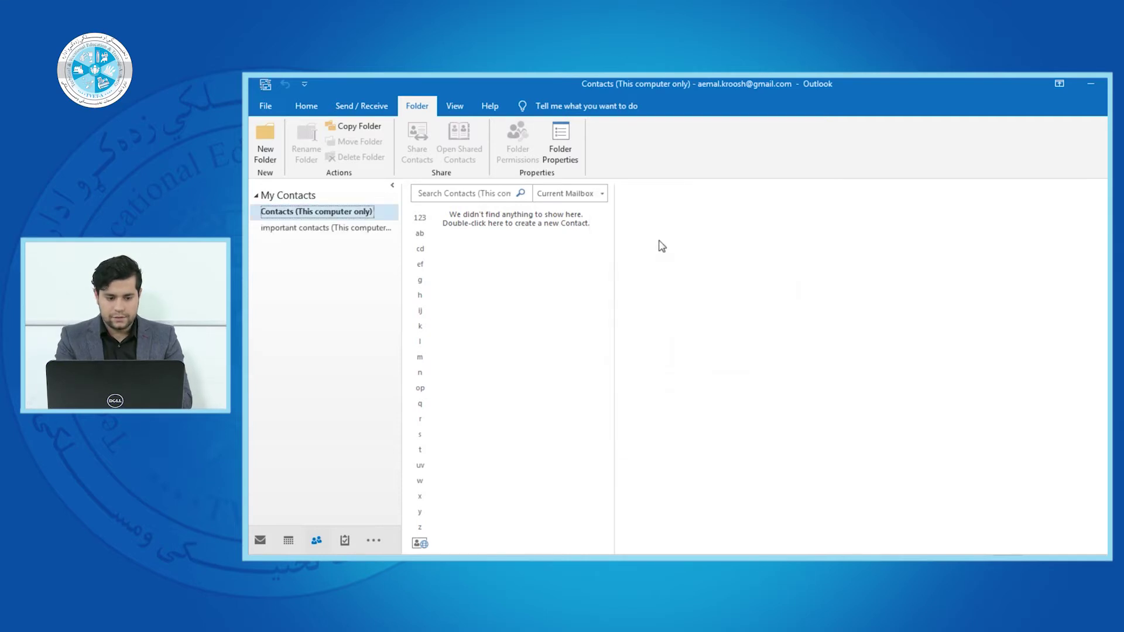
Start a new contact inside the important contacts folder
{"action": "left_click", "coordinate": [319, 227]}
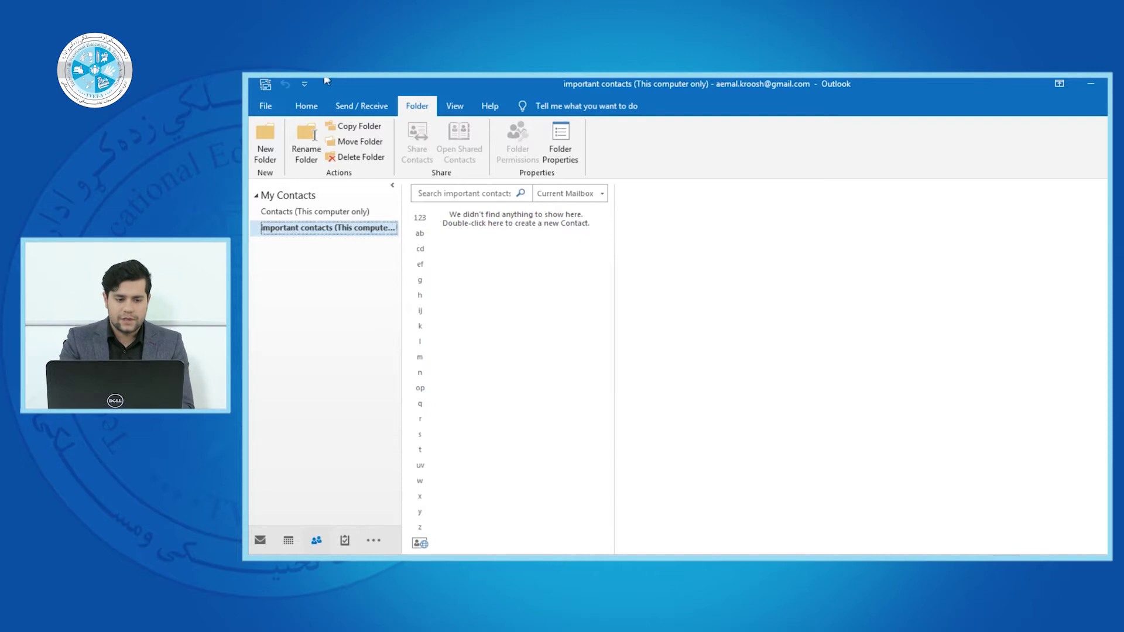
{"action": "left_click", "coordinate": [306, 106]}
{"action": "left_click", "coordinate": [277, 162]}
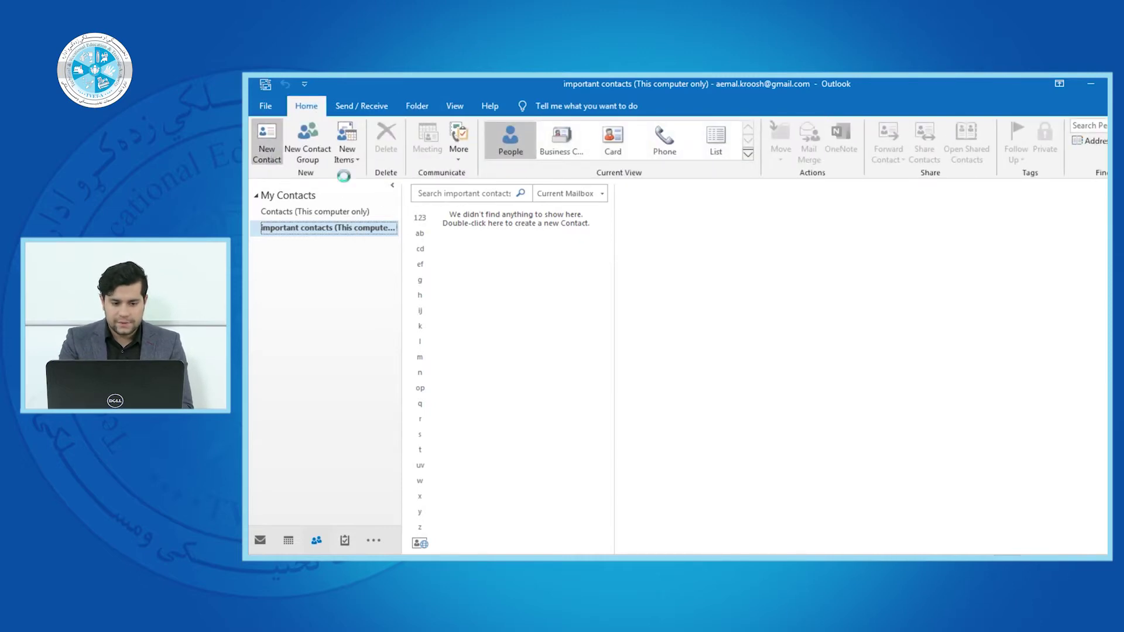
Enter the contact's full name with title Mr. and a middle name via Check Full Name
{"action": "key", "text": "Tab"}
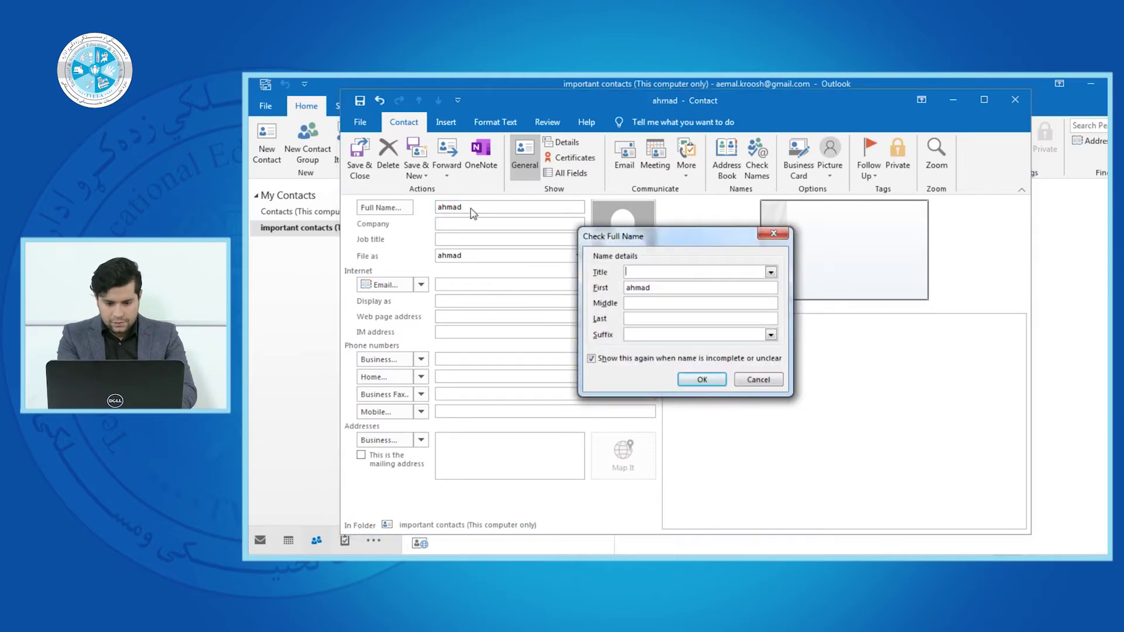
{"action": "left_click", "coordinate": [770, 272]}
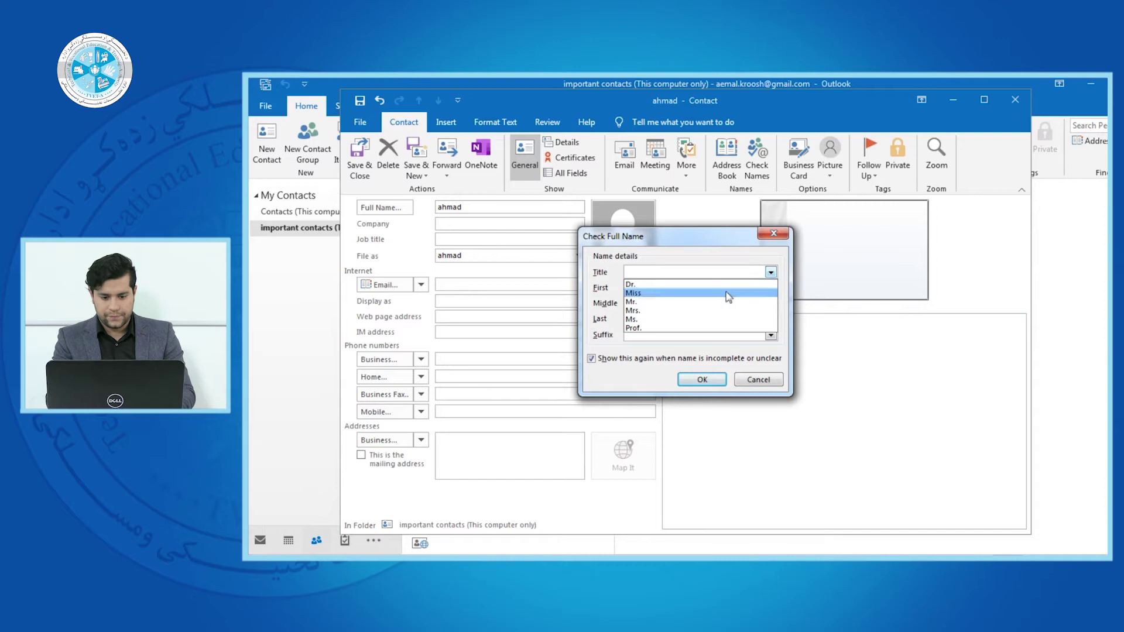
{"action": "left_click", "coordinate": [646, 298]}
{"action": "left_click", "coordinate": [644, 301]}
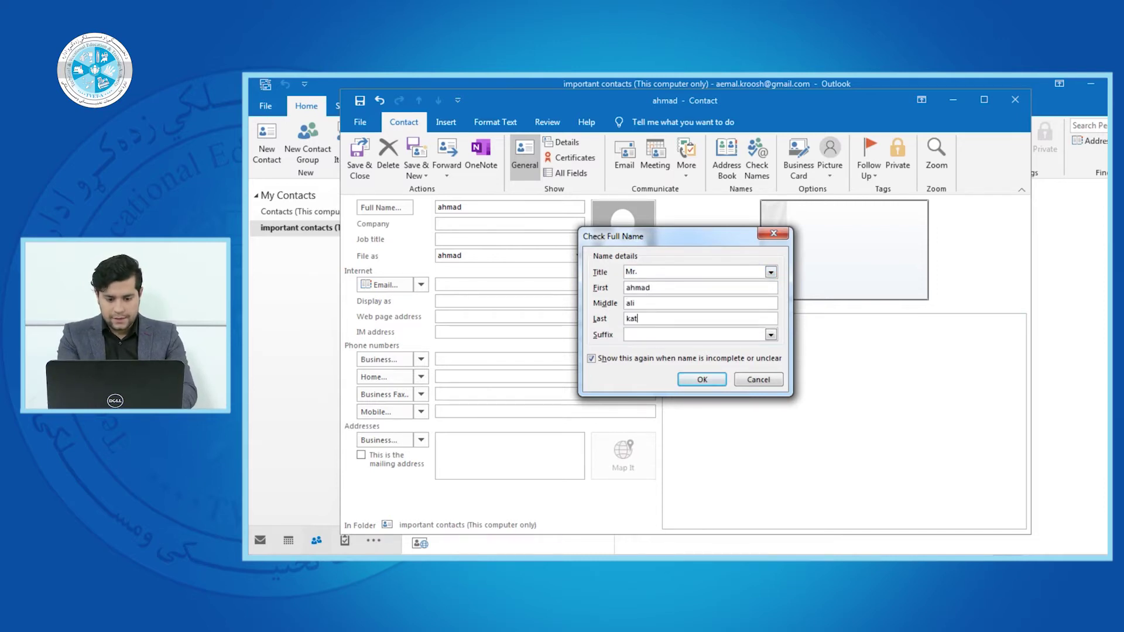
{"action": "key", "text": "Return"}
Add the contact's Gmail address and save and close the contact
{"action": "left_click", "coordinate": [514, 284]}
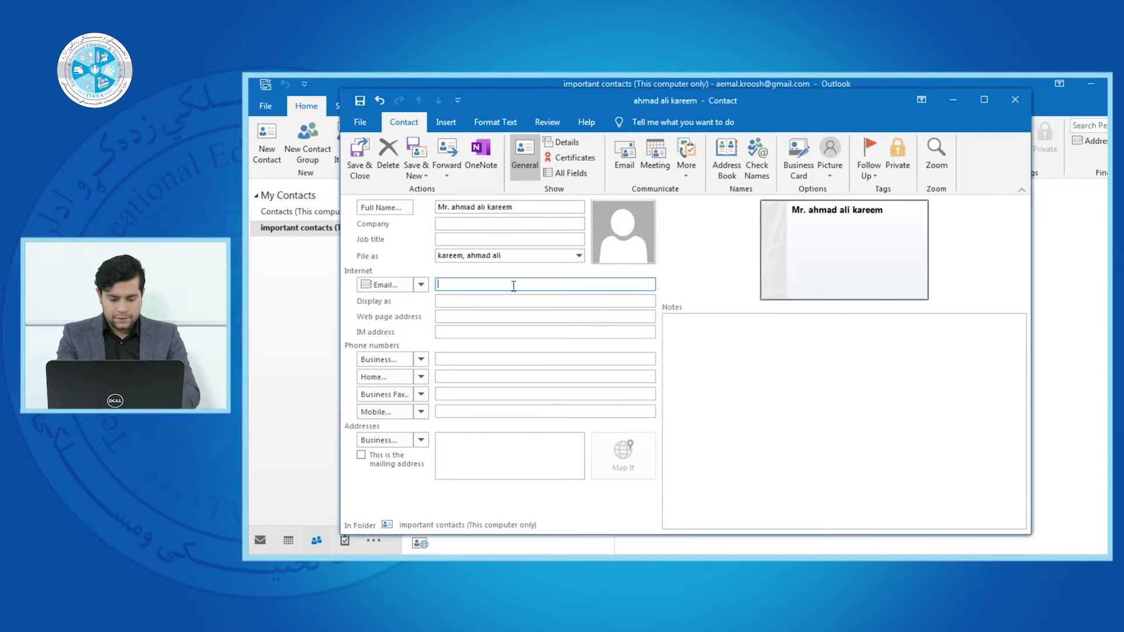
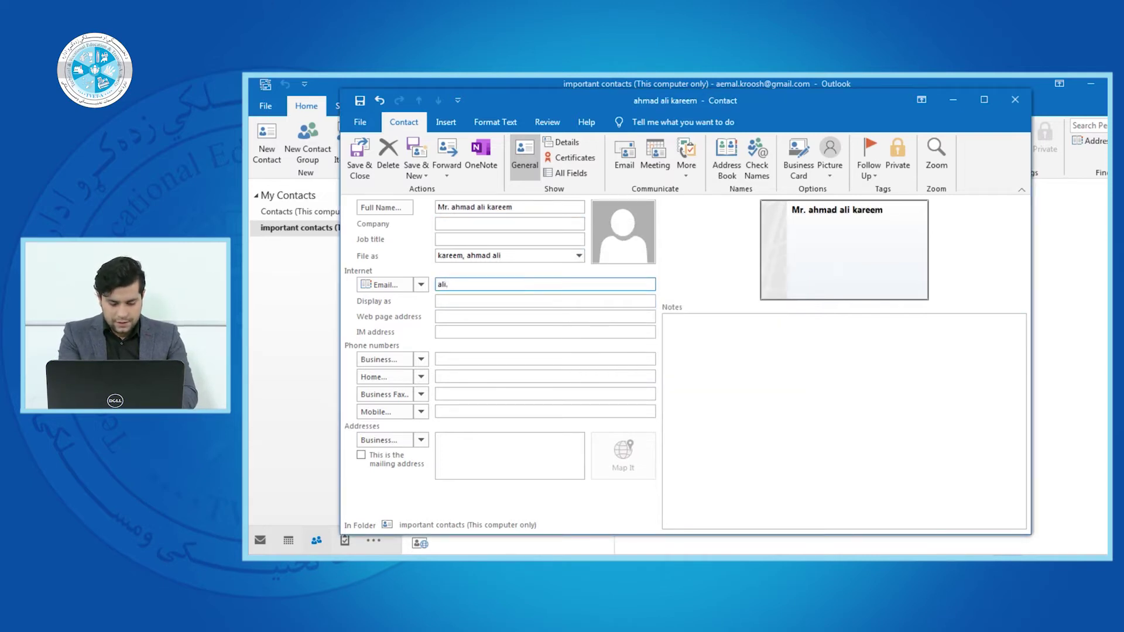
{"action": "key", "text": "Tab"}
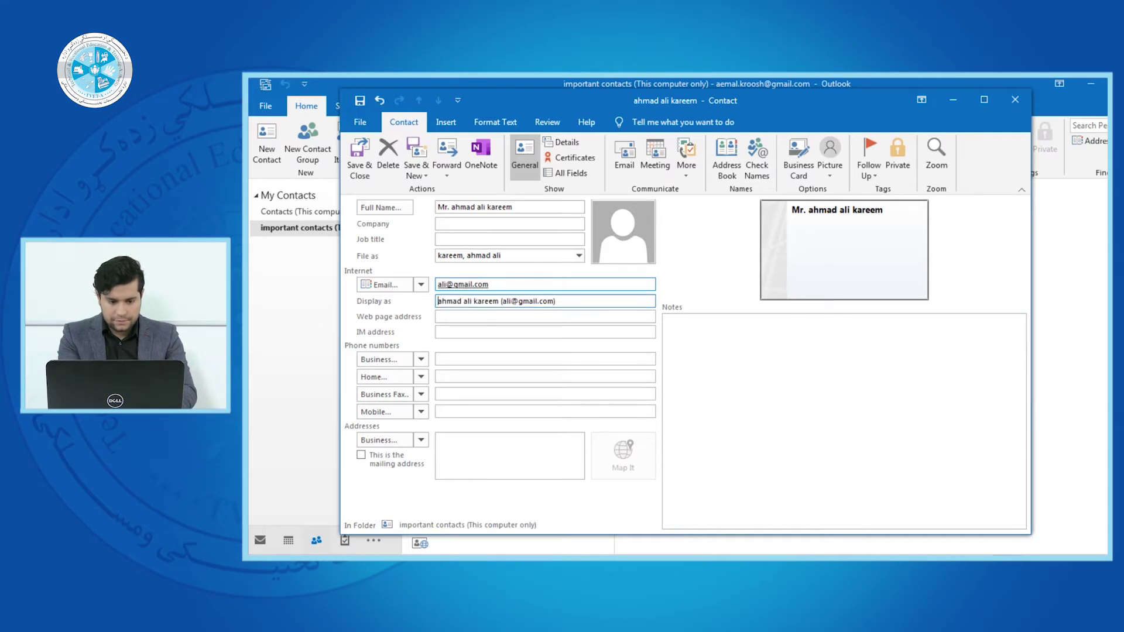
{"action": "left_click", "coordinate": [358, 167]}
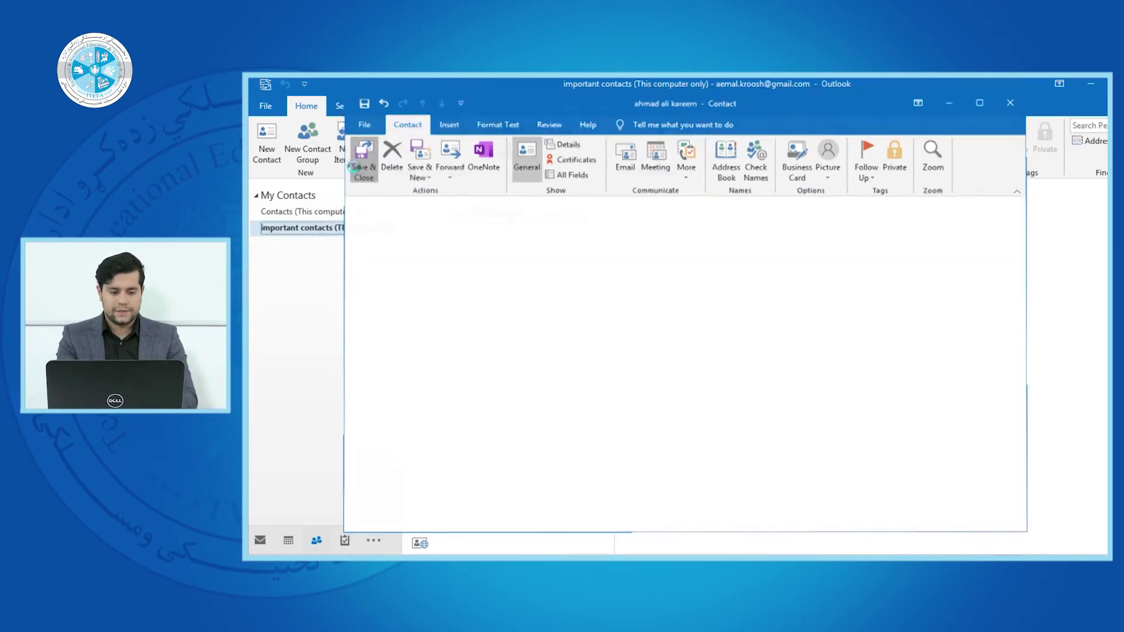
In the main Contacts folder, start a new contact and enter its full name with title Mr
{"action": "left_click", "coordinate": [326, 212]}
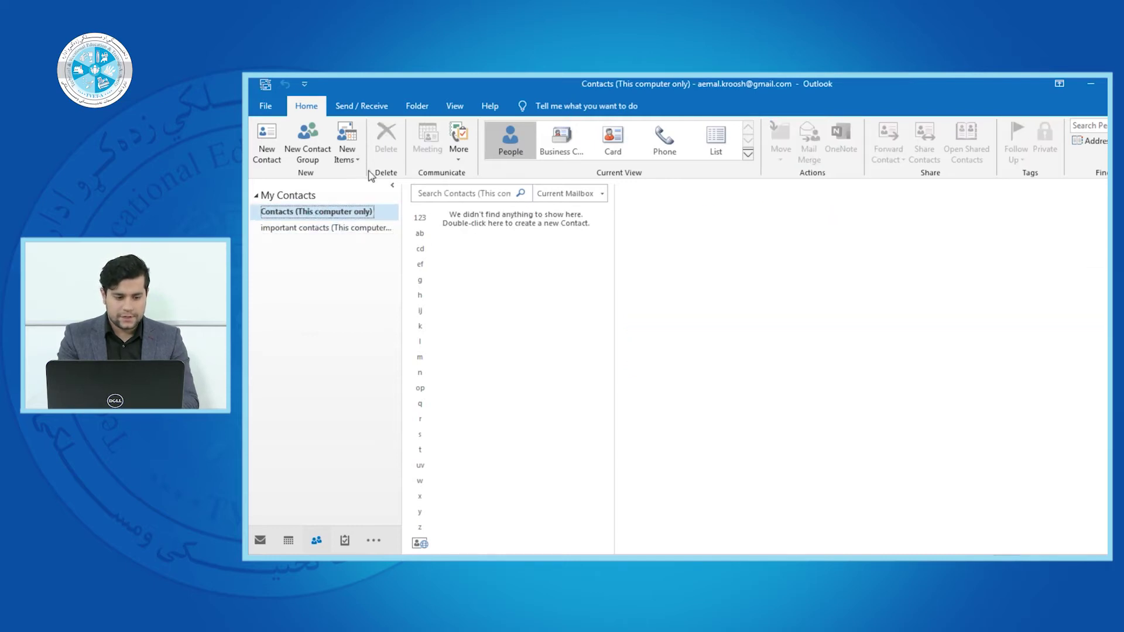
{"action": "left_click", "coordinate": [266, 141]}
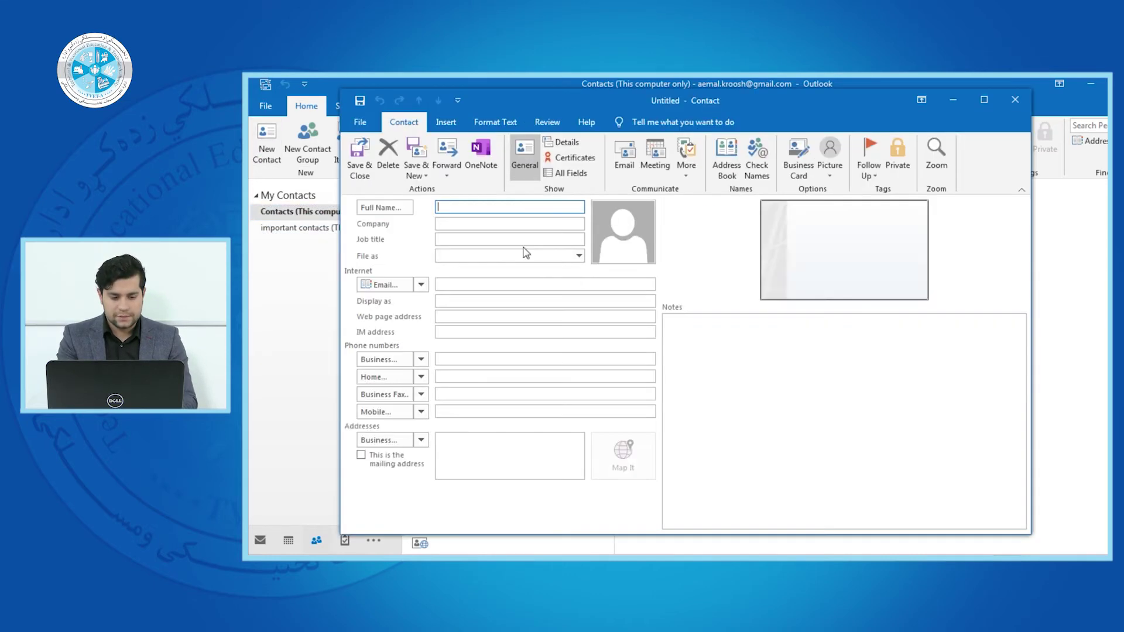
{"action": "type", "text": "aemal"}
{"action": "key", "text": "Tab"}
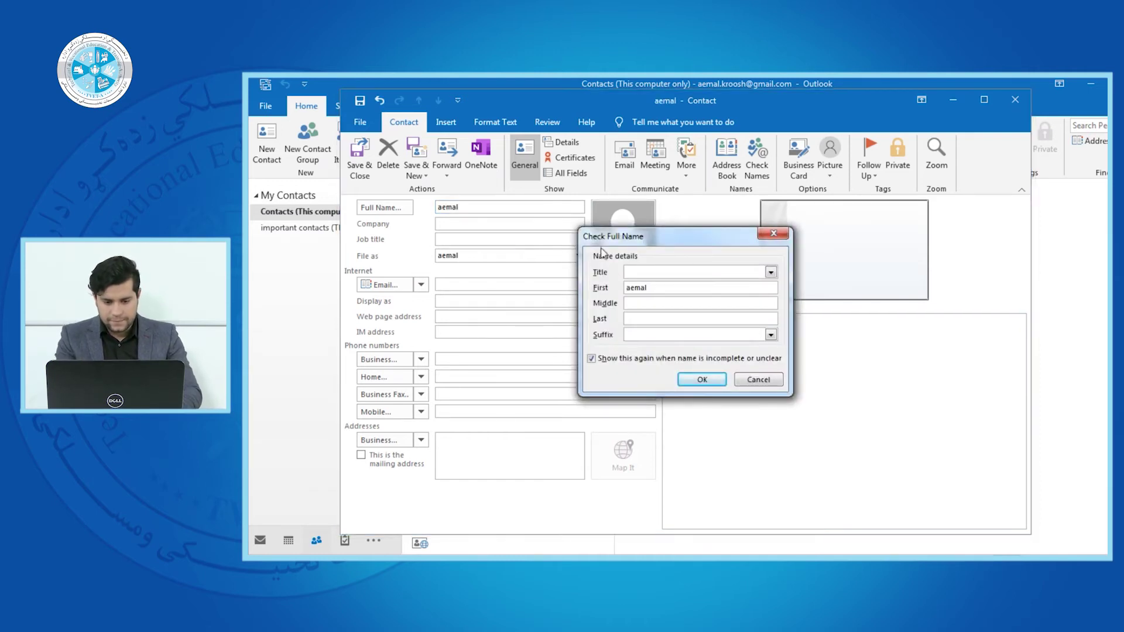
{"action": "left_click", "coordinate": [770, 272]}
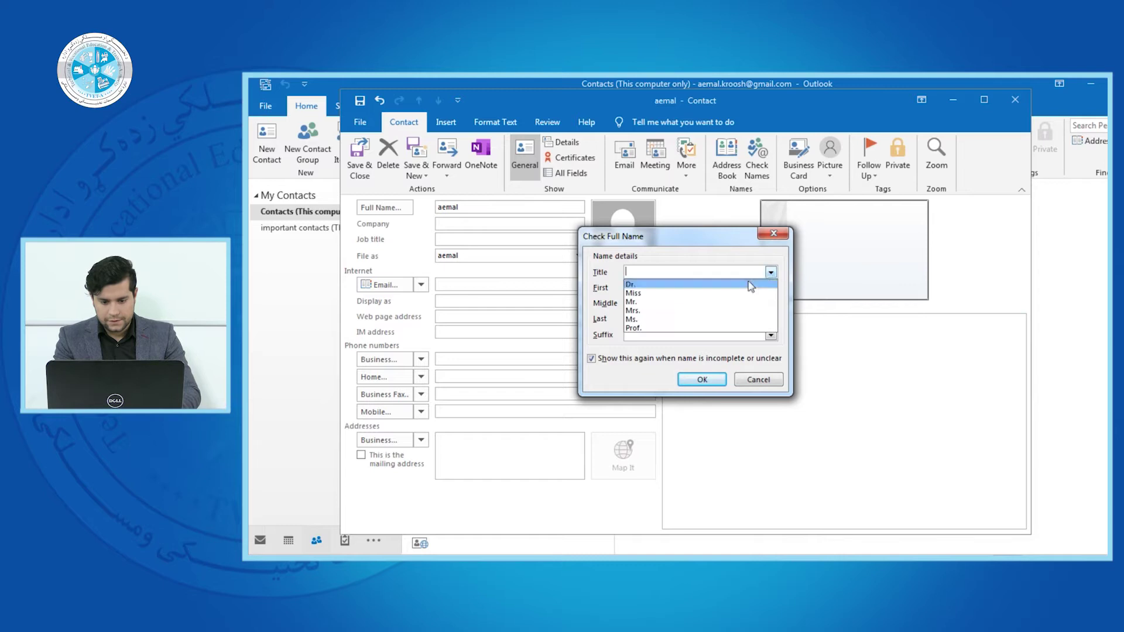
{"action": "left_click", "coordinate": [671, 302]}
{"action": "left_click", "coordinate": [652, 302]}
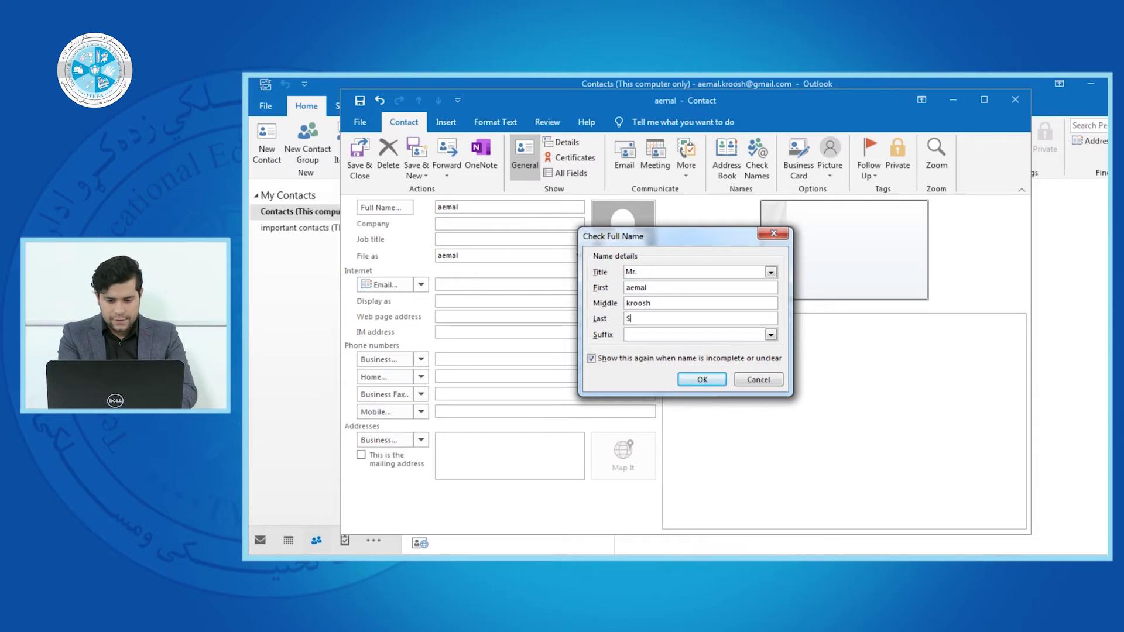
{"action": "key", "text": "BackSpace"}
{"action": "key", "text": "Return"}
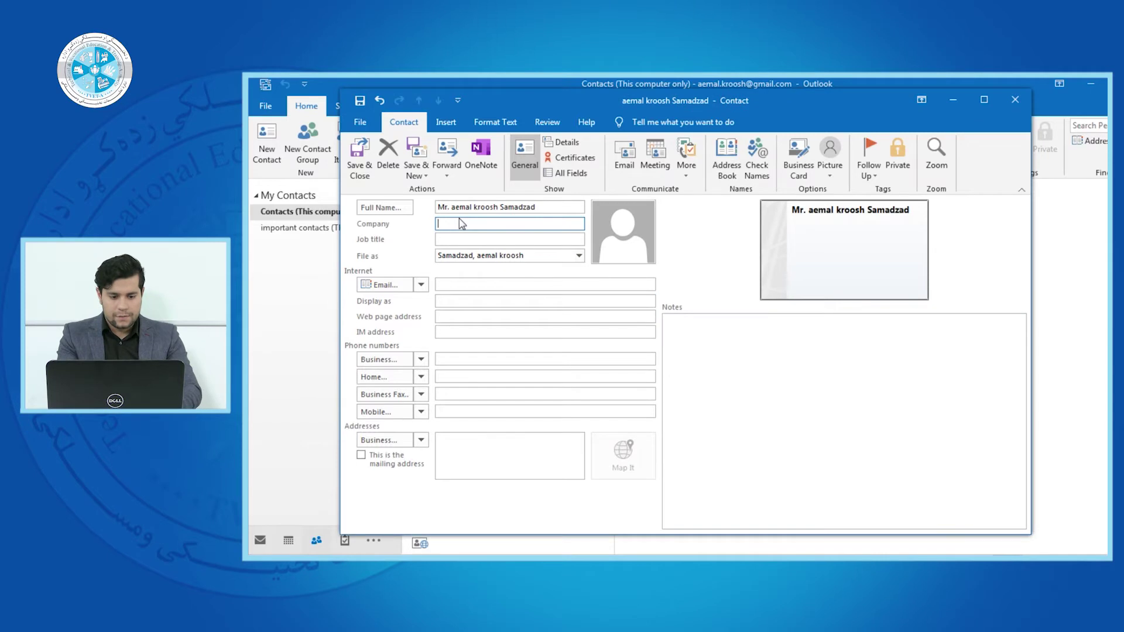
Add company TVET, job title Teacher and the e-mail address, then save and close
{"action": "type", "text": "TVET"}
{"action": "key", "text": "Tab"}
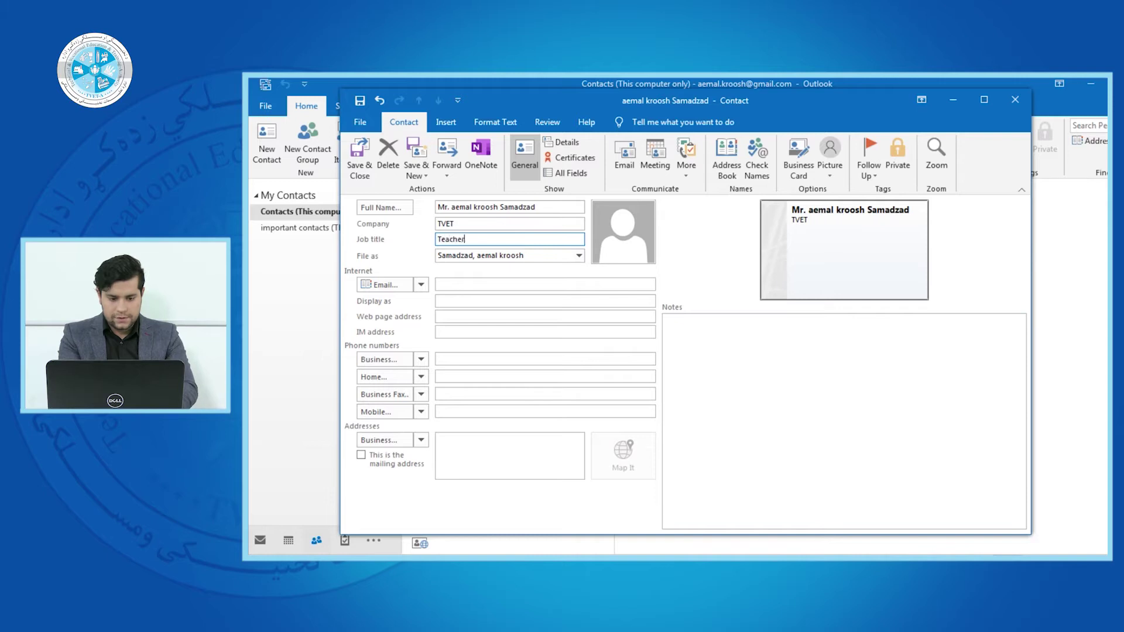
{"action": "left_click", "coordinate": [484, 285]}
{"action": "type", "text": "aeml"}
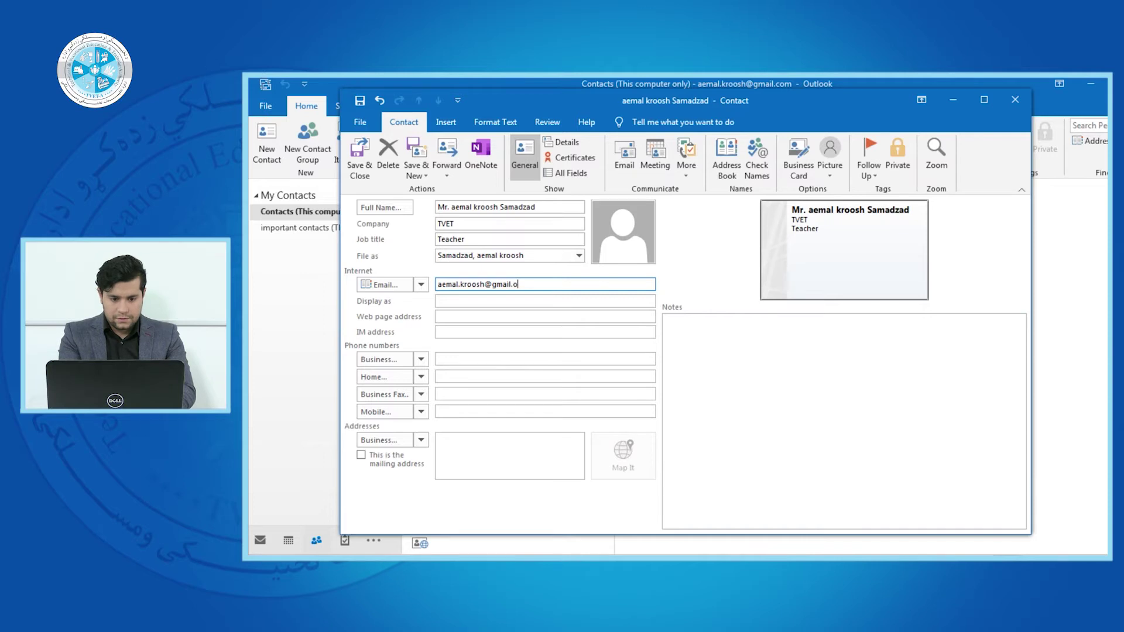
{"action": "key", "text": "Tab"}
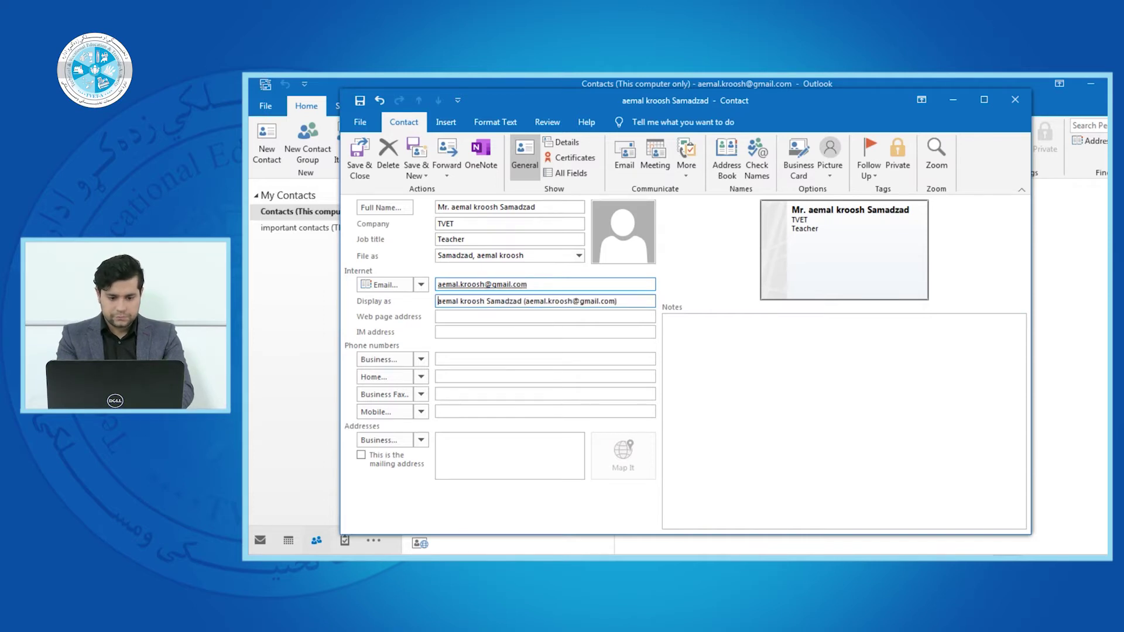
{"action": "left_click", "coordinate": [361, 157]}
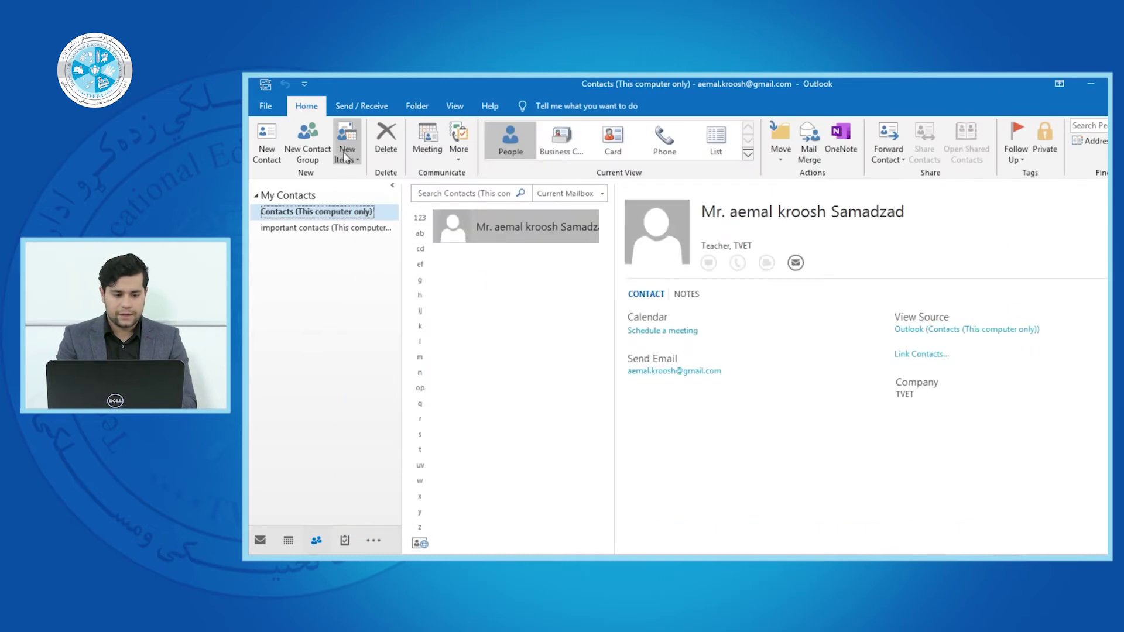
Start another contact and confirm its full name with title Mrs. and middle initial
{"action": "left_click", "coordinate": [266, 146]}
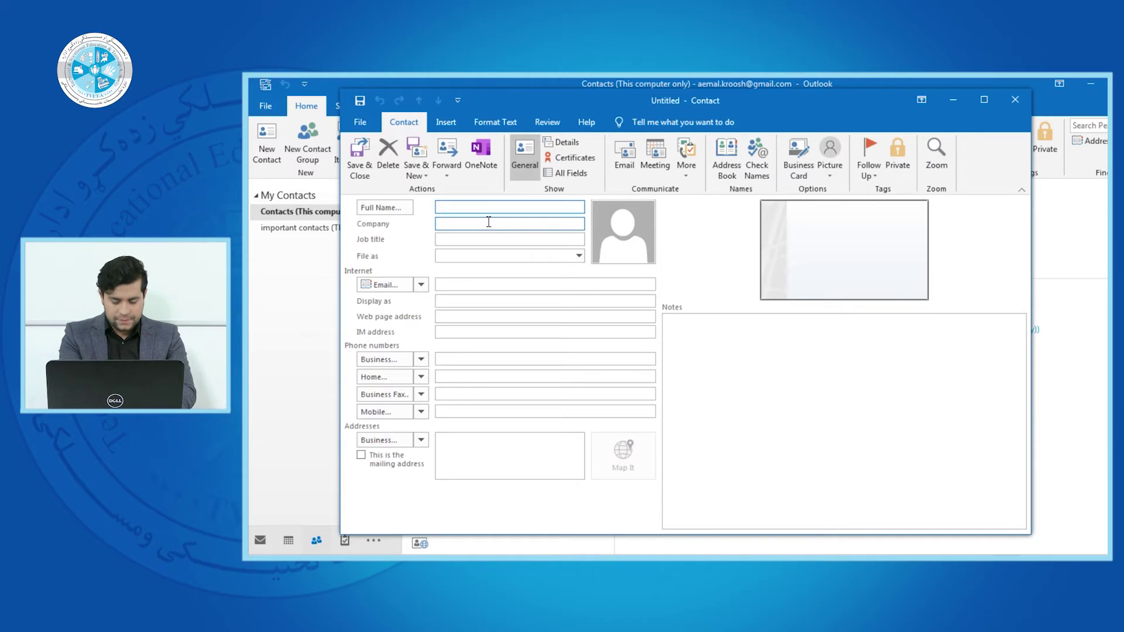
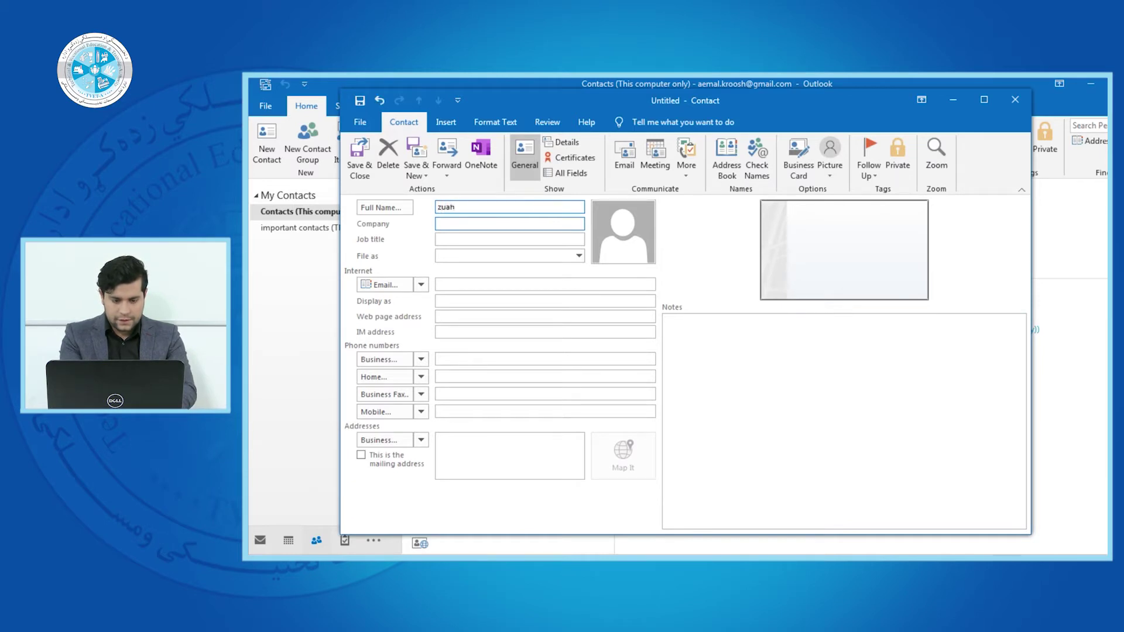
{"action": "key", "text": "Tab"}
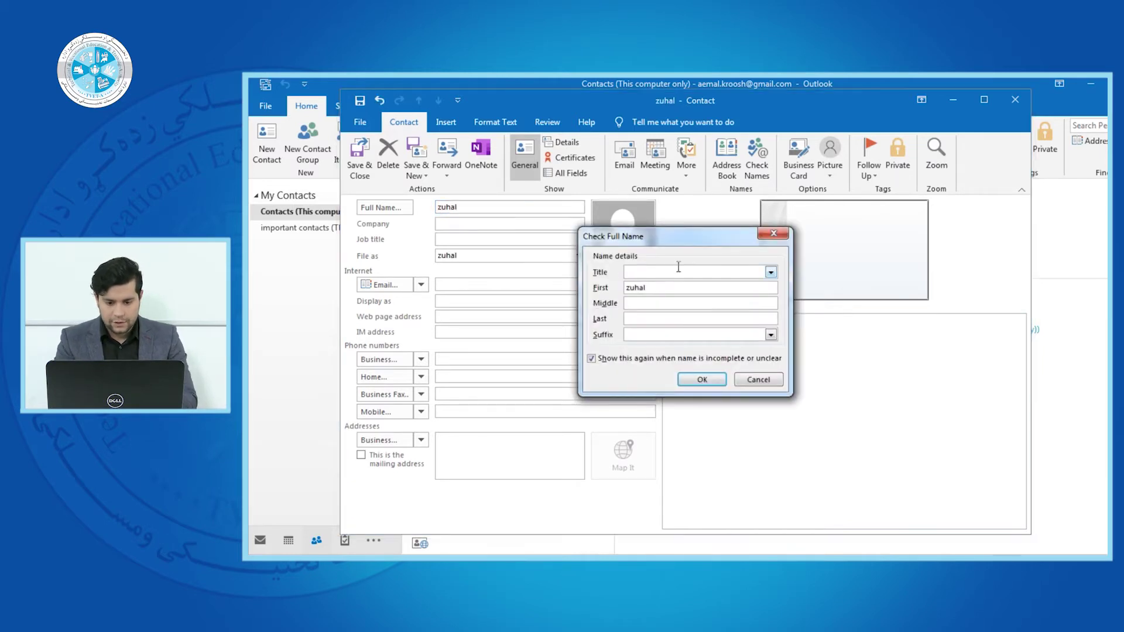
{"action": "left_click", "coordinate": [771, 272]}
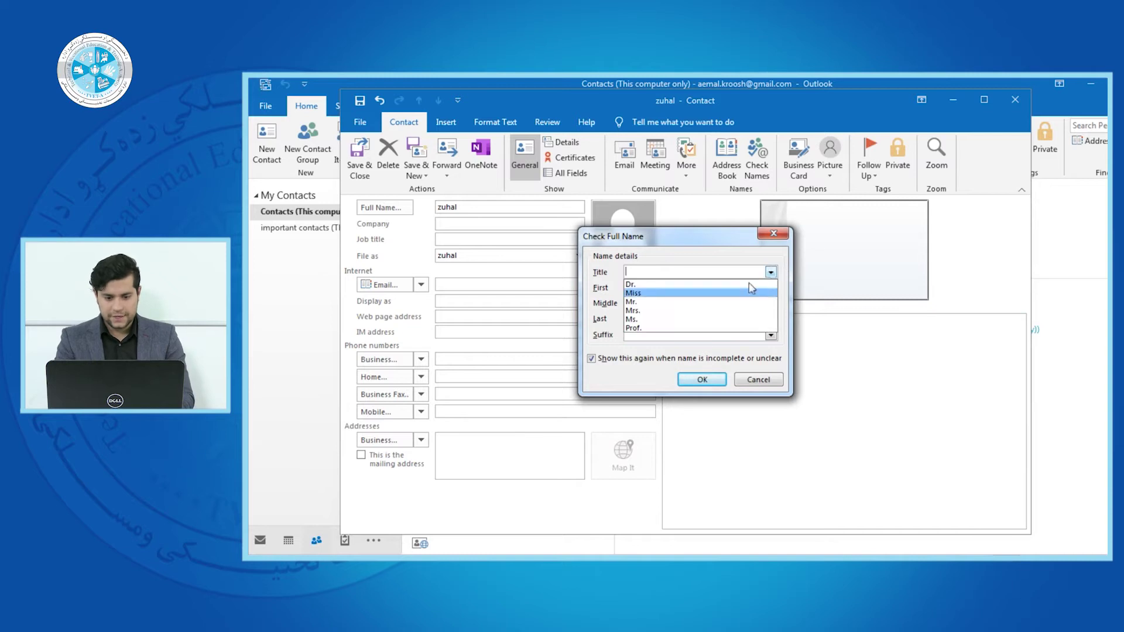
{"action": "left_click", "coordinate": [702, 314]}
{"action": "left_click", "coordinate": [642, 304]}
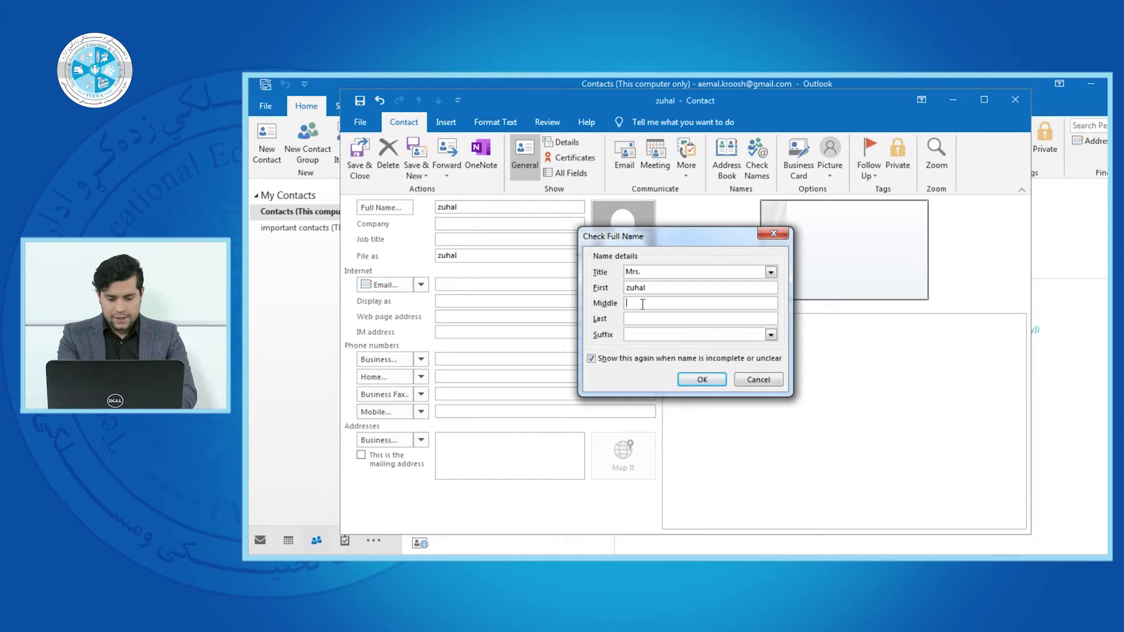
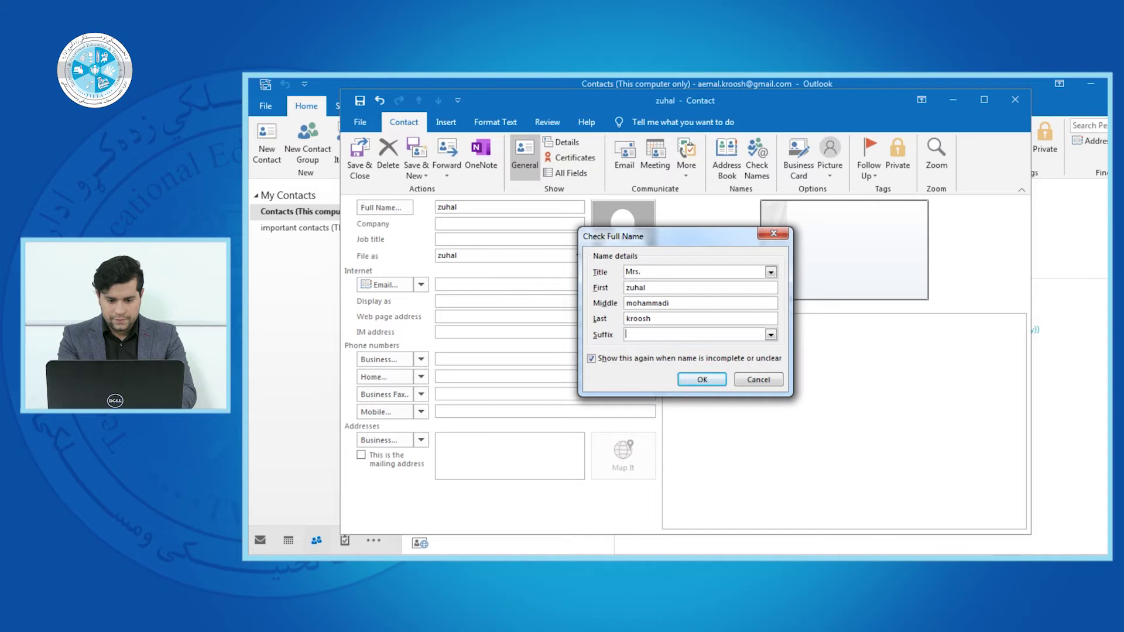
{"action": "left_click", "coordinate": [702, 379]}
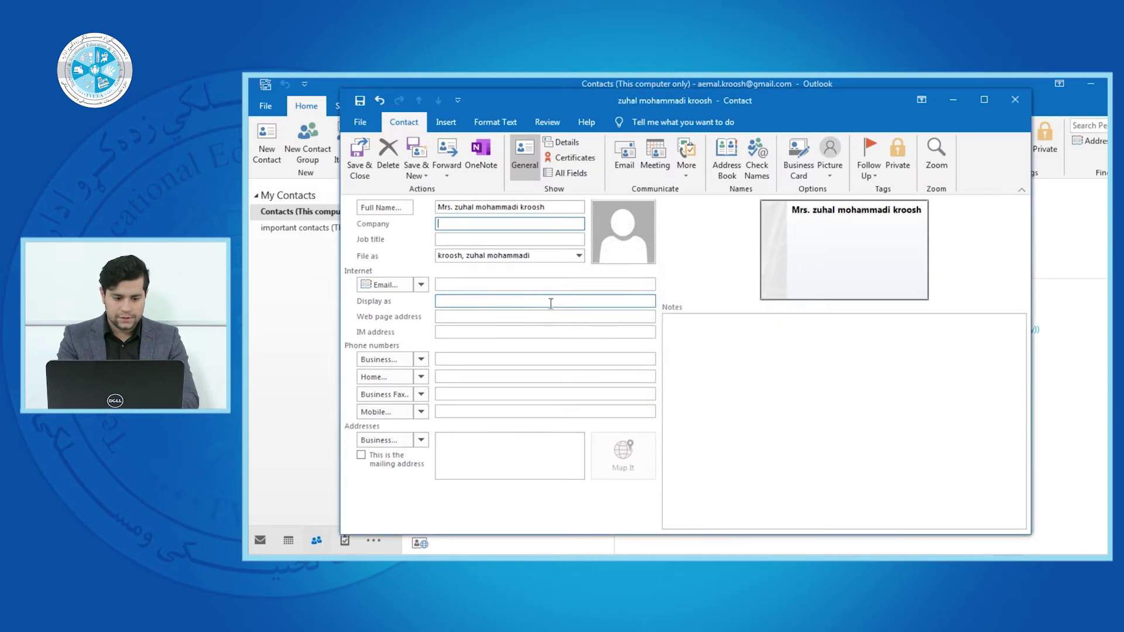
Add the contact's Gmail address and save and close it
{"action": "left_click", "coordinate": [560, 285]}
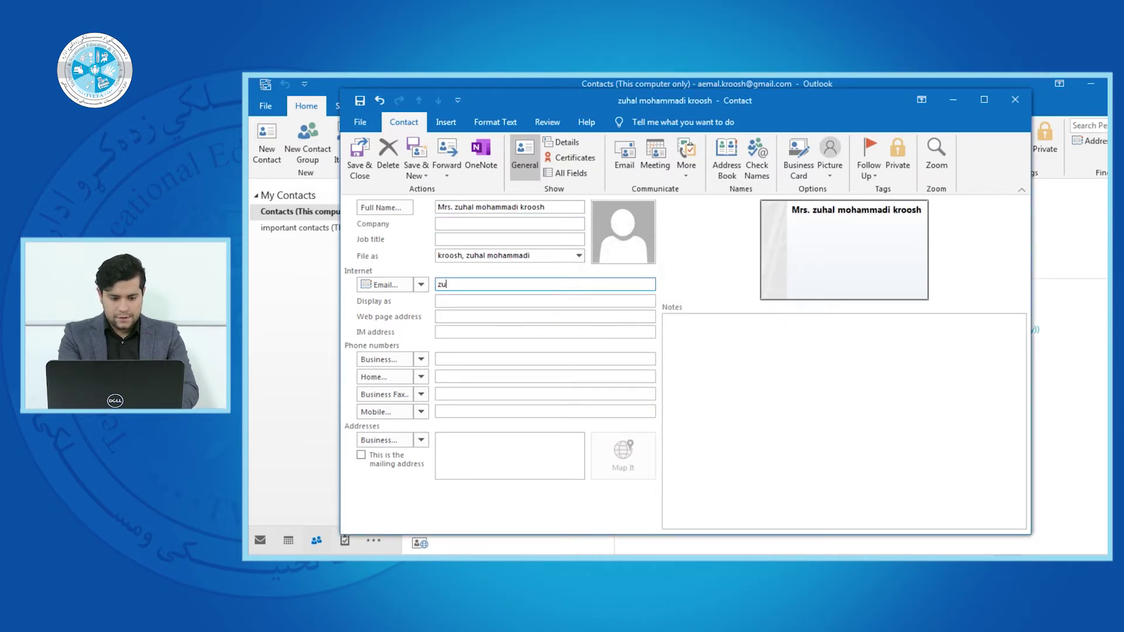
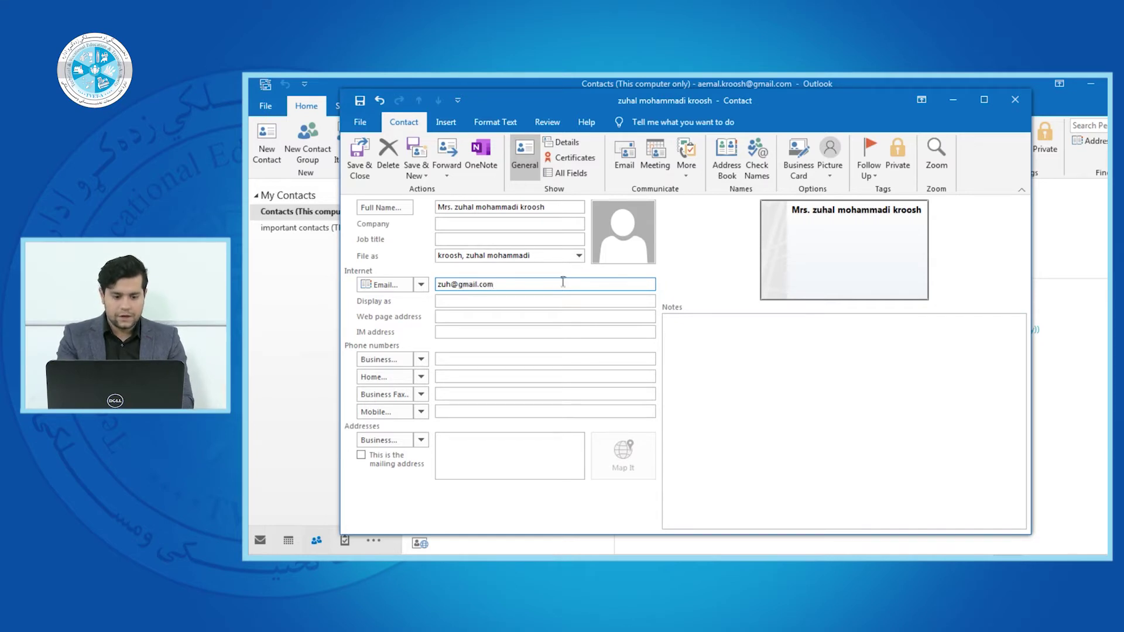
{"action": "left_click", "coordinate": [357, 156]}
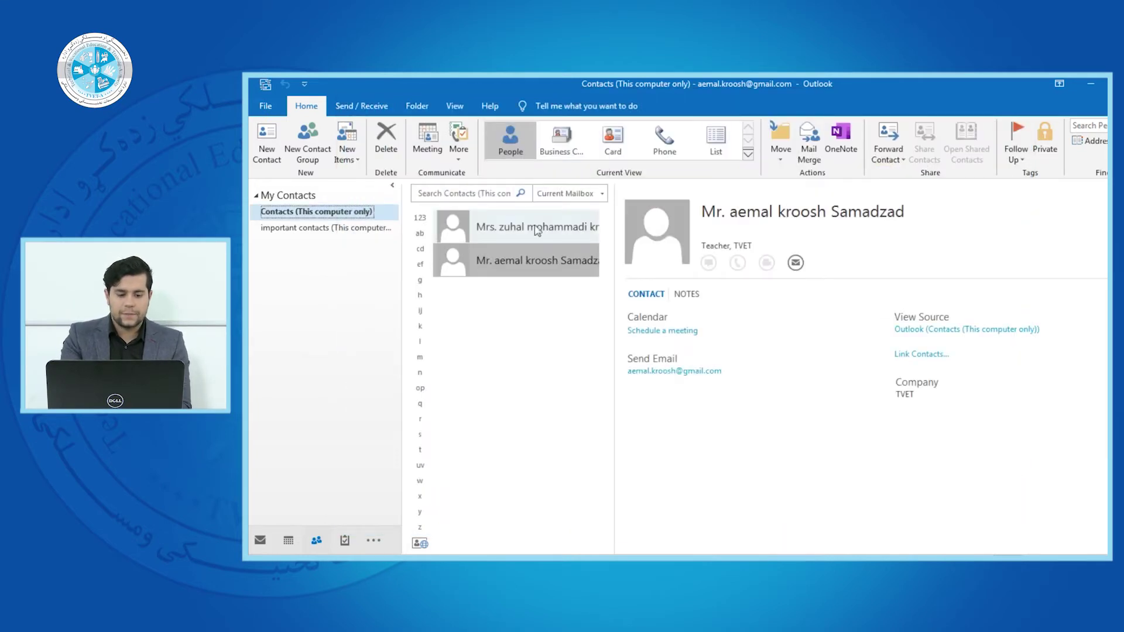
Move the contact from Contacts into important contacts, then view that folder's three contacts
{"action": "left_click", "coordinate": [472, 232]}
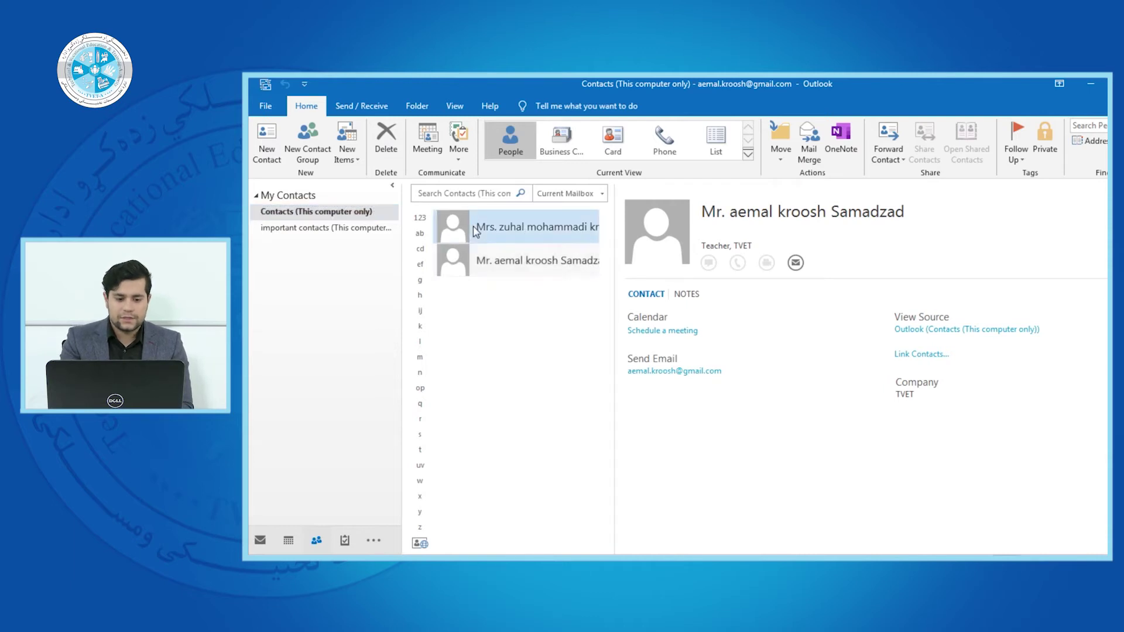
{"action": "left_click", "coordinate": [357, 231]}
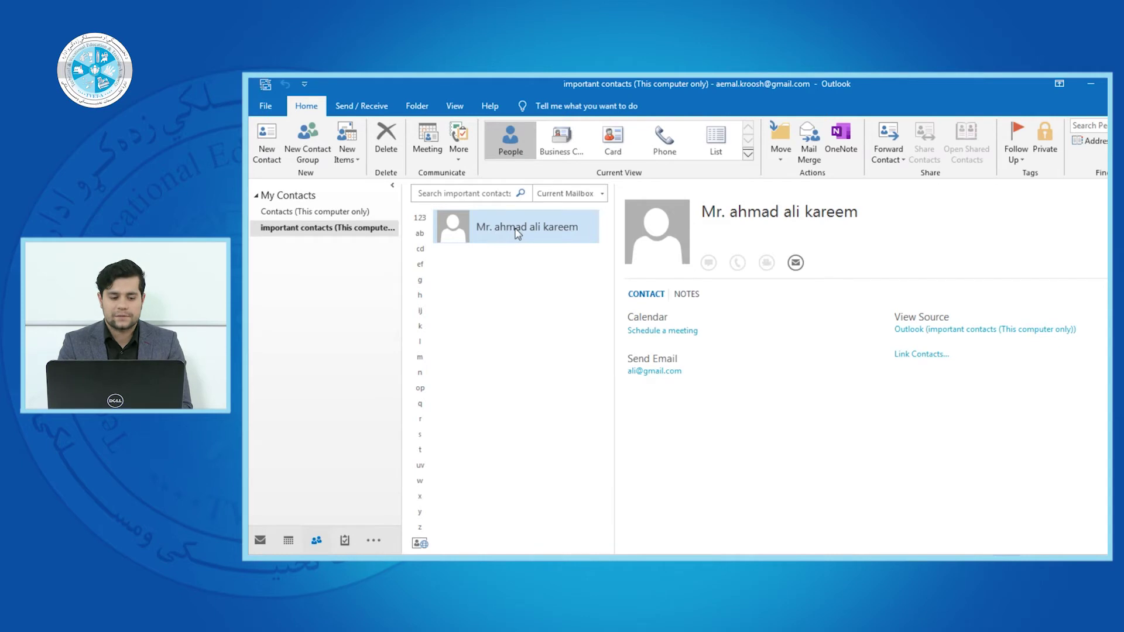
{"action": "left_click", "coordinate": [315, 211]}
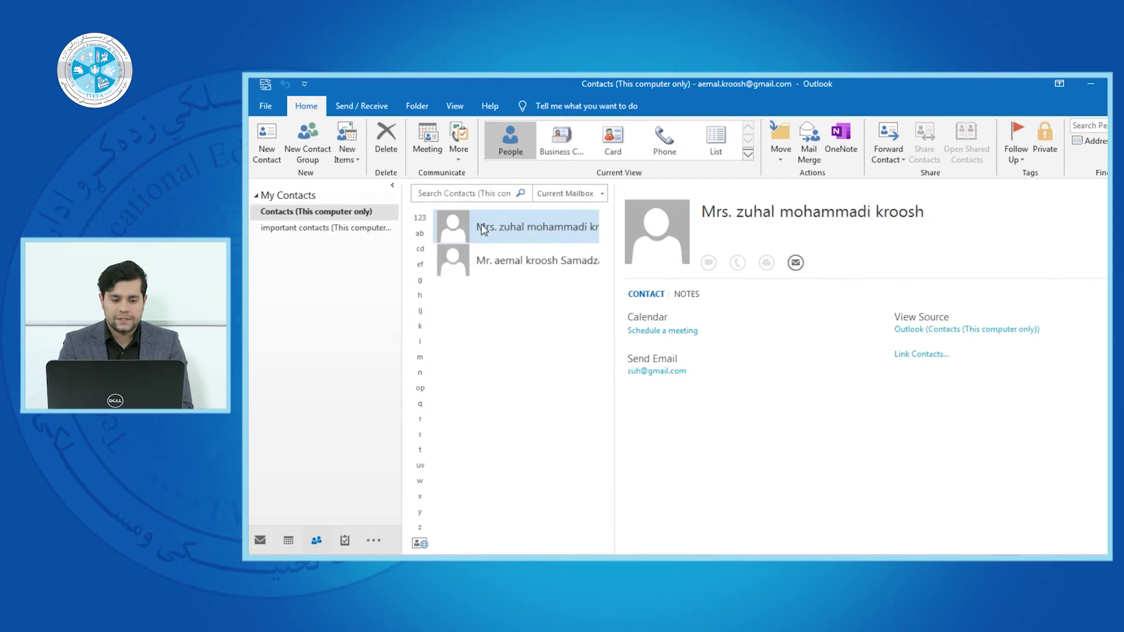
{"action": "left_click", "coordinate": [780, 154]}
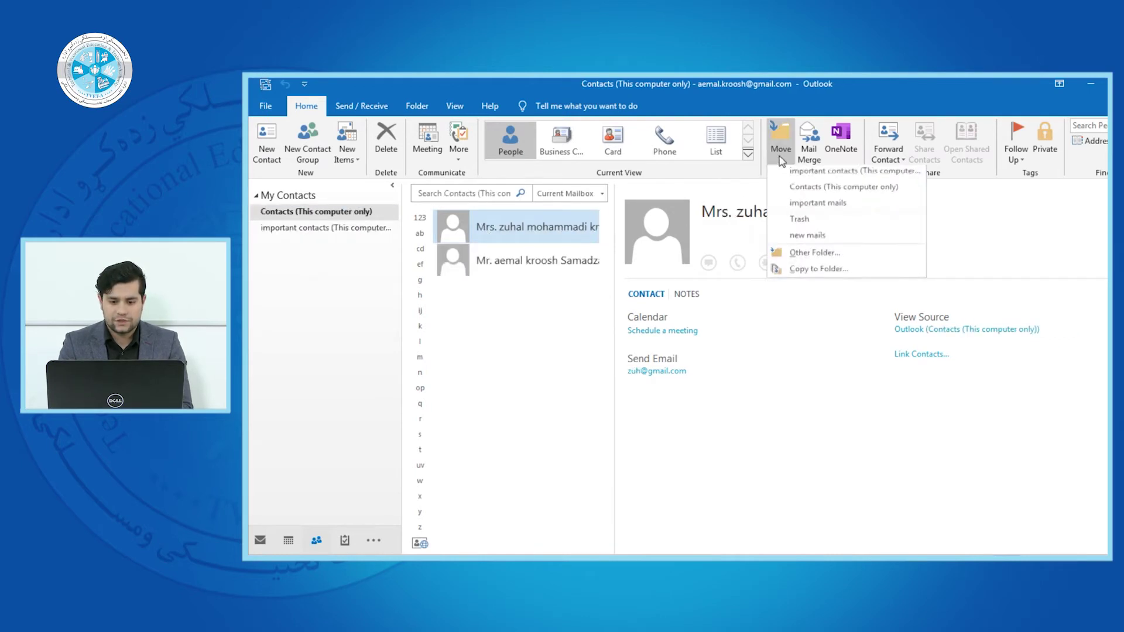
{"action": "left_click", "coordinate": [828, 175]}
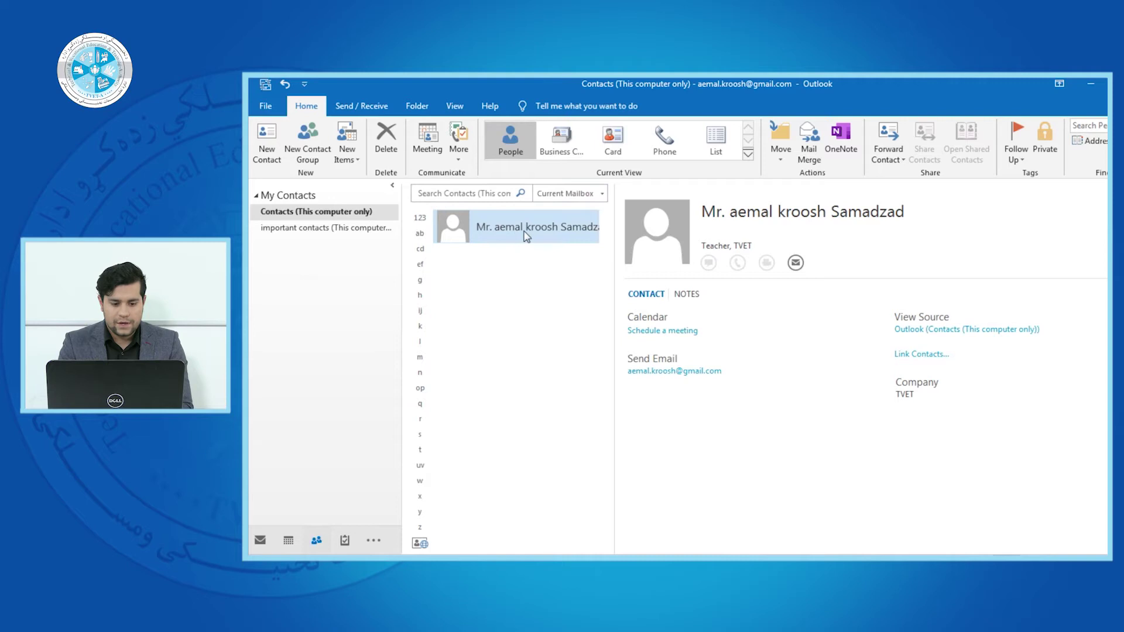
{"action": "left_click", "coordinate": [357, 229]}
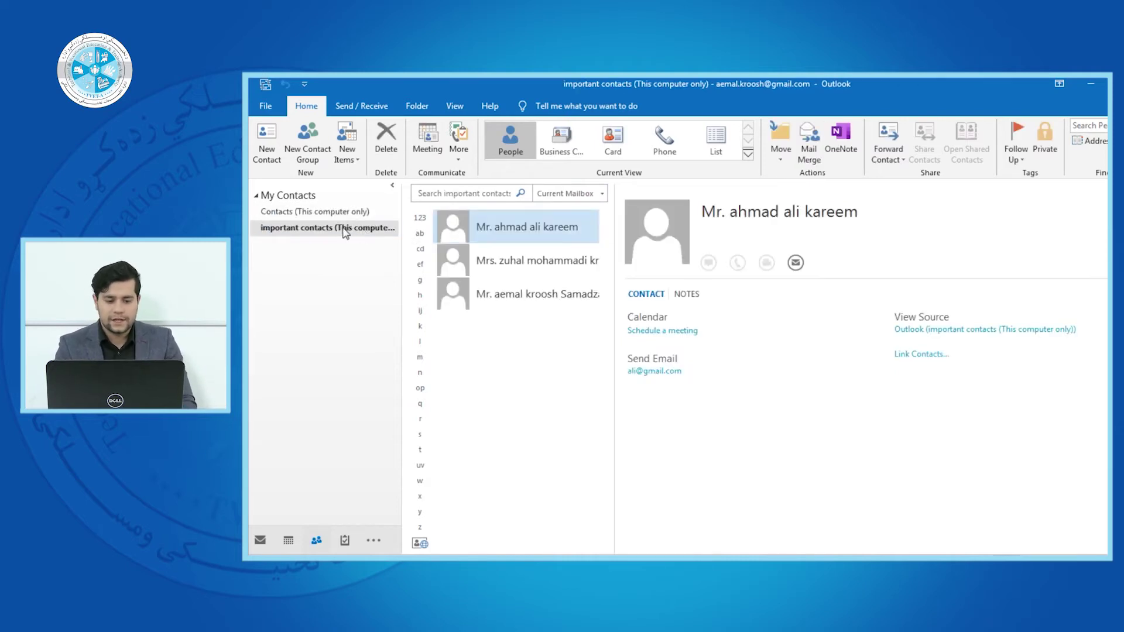
Rename the important contacts folder to 'vip', dismissing a low-battery warning along the way
{"action": "right_click", "coordinate": [358, 236]}
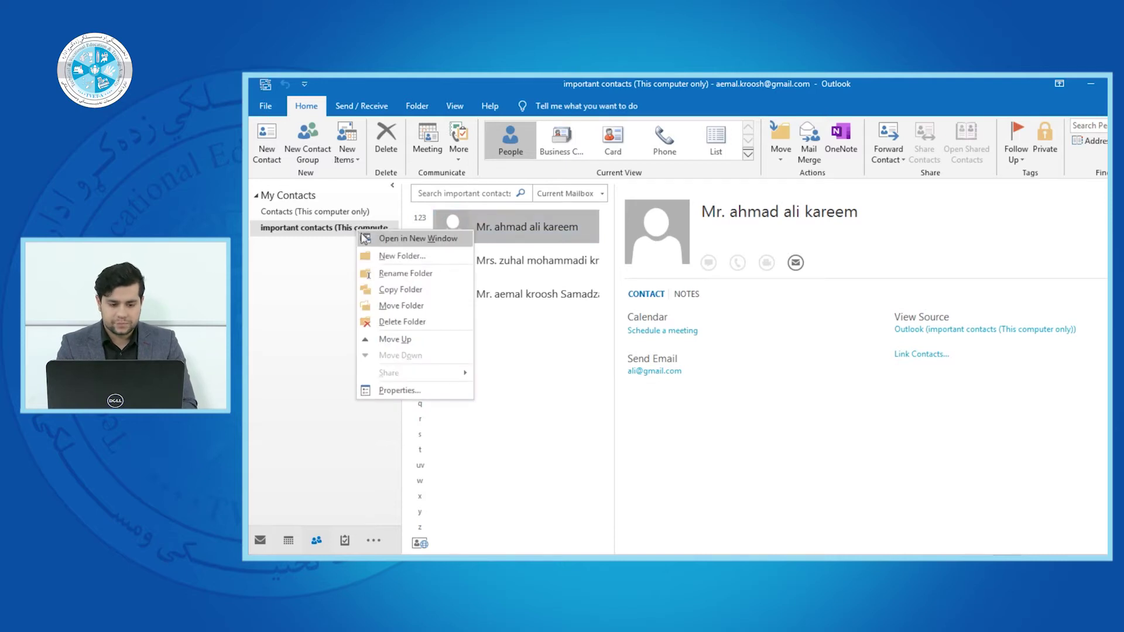
{"action": "left_click", "coordinate": [386, 274]}
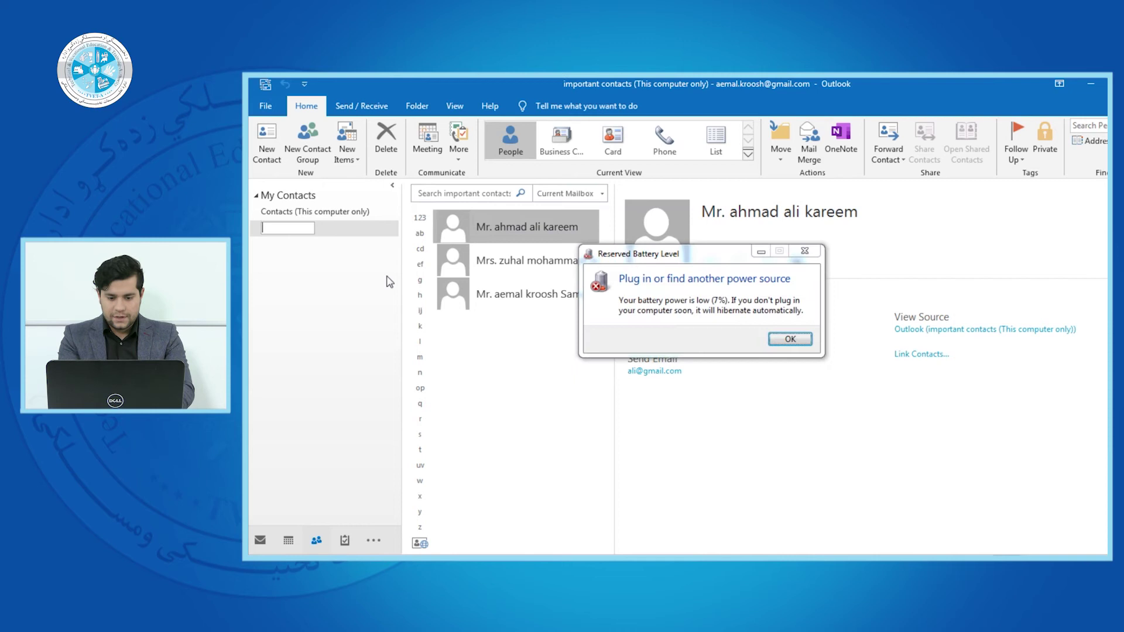
{"action": "left_click", "coordinate": [784, 339]}
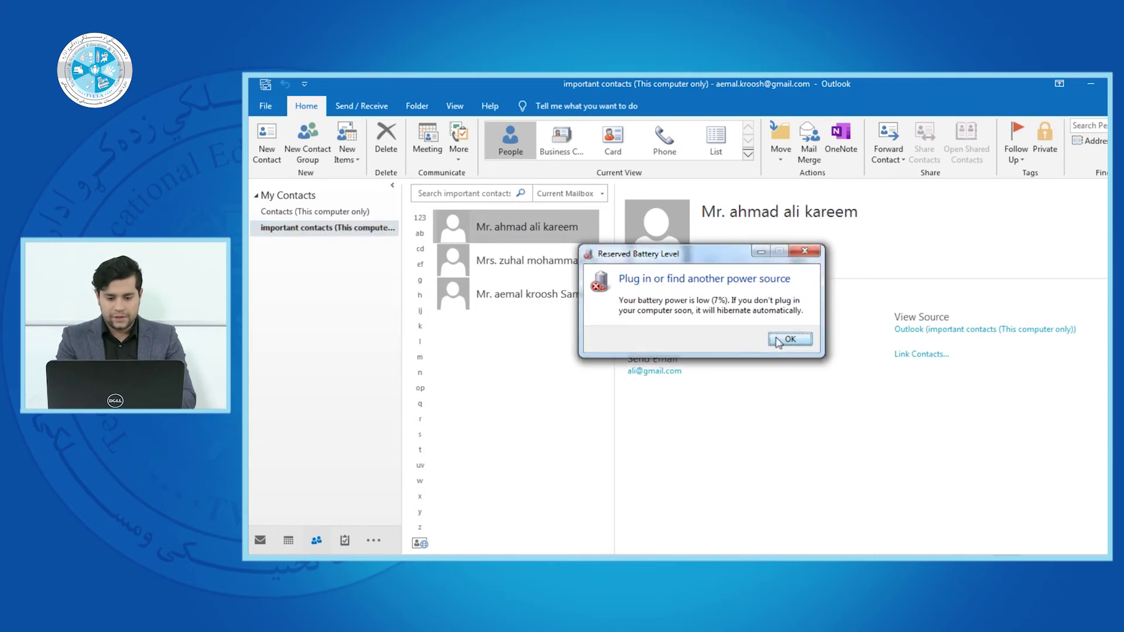
{"action": "right_click", "coordinate": [339, 233]}
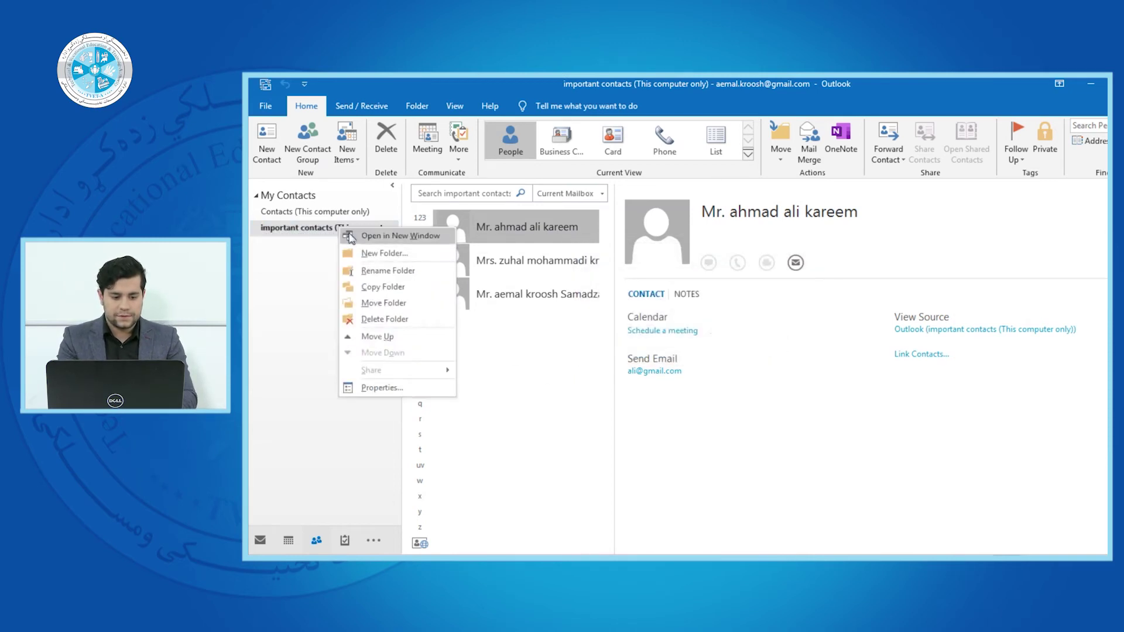
{"action": "left_click", "coordinate": [375, 273]}
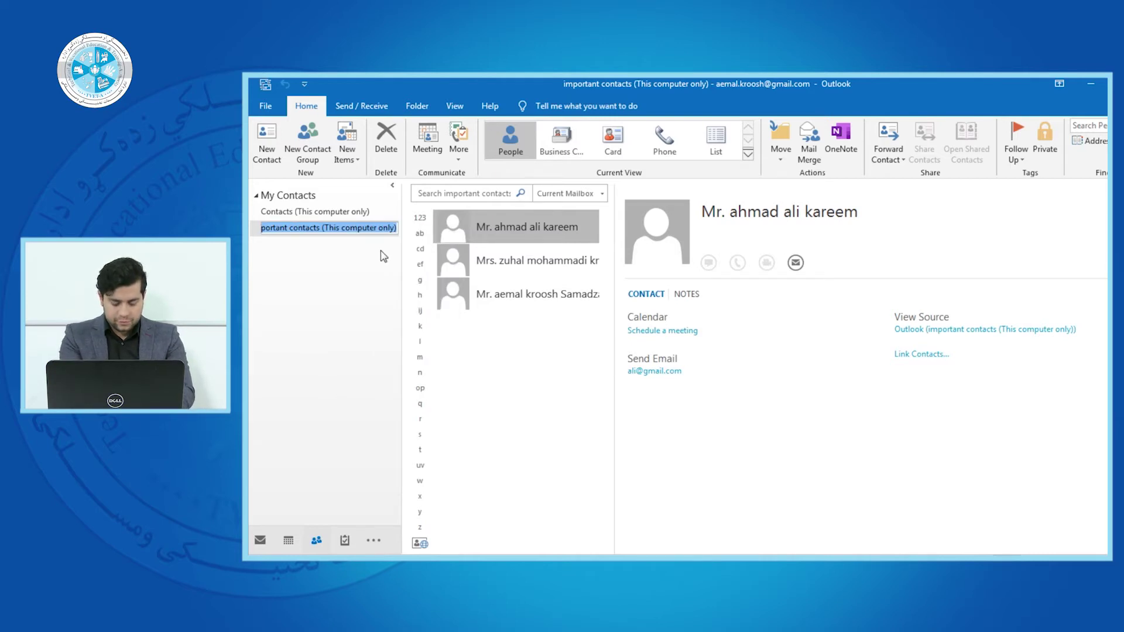
{"action": "type", "text": "vip"}
{"action": "key", "text": "Return"}
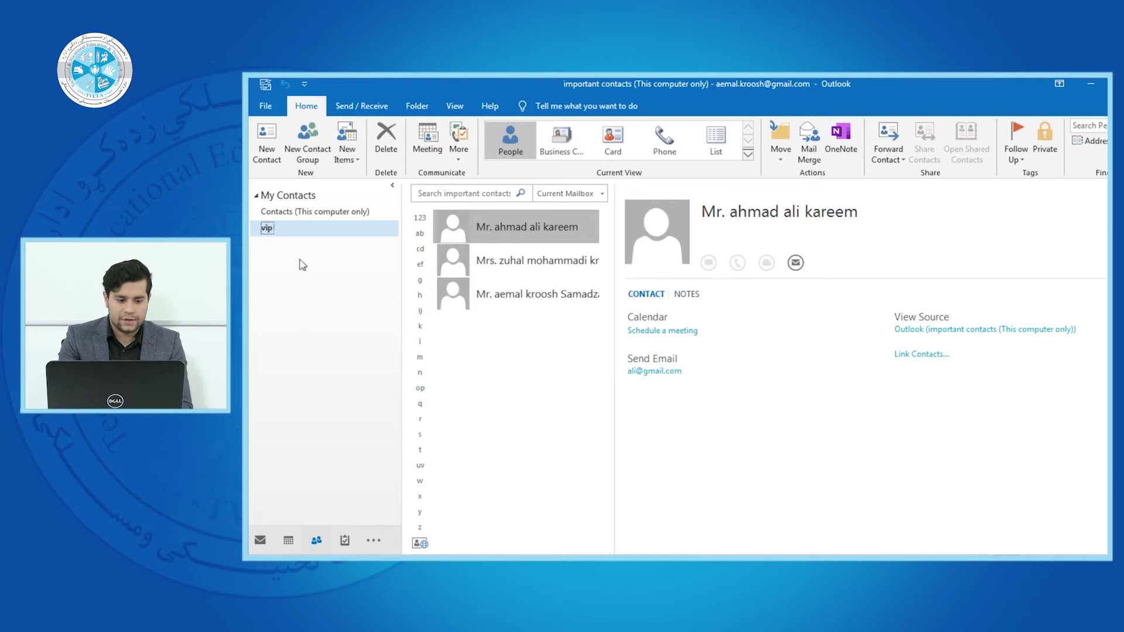
{"action": "right_click", "coordinate": [286, 226]}
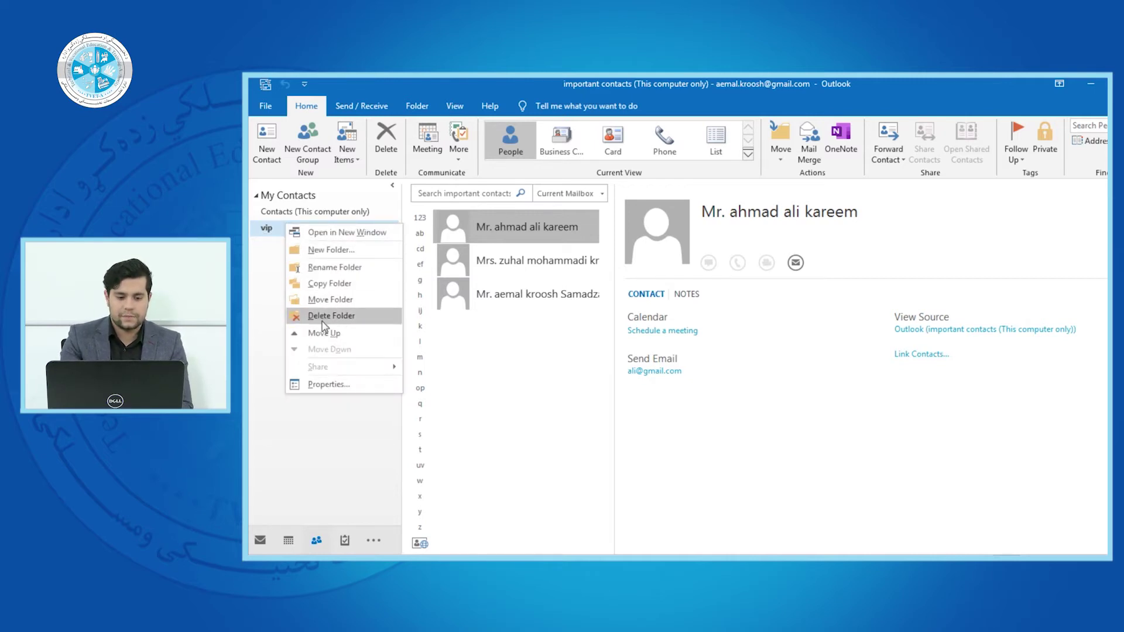
{"action": "left_click", "coordinate": [271, 302]}
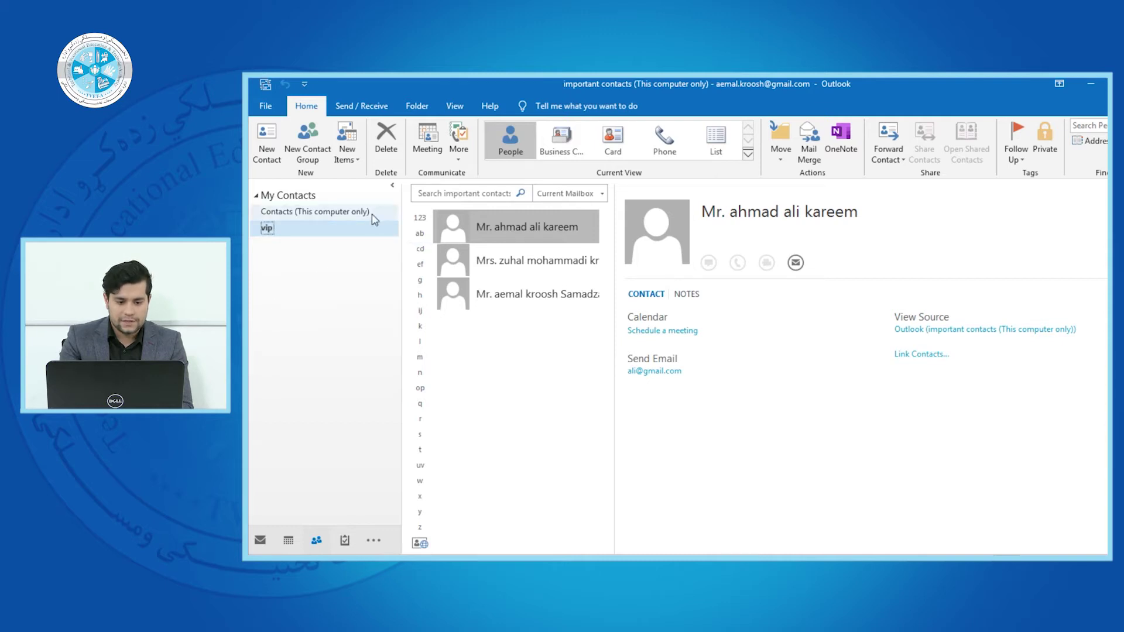
Move two contacts from vip back to the Contacts folder
{"action": "left_click", "coordinate": [481, 264]}
{"action": "double_click", "coordinate": [481, 263]}
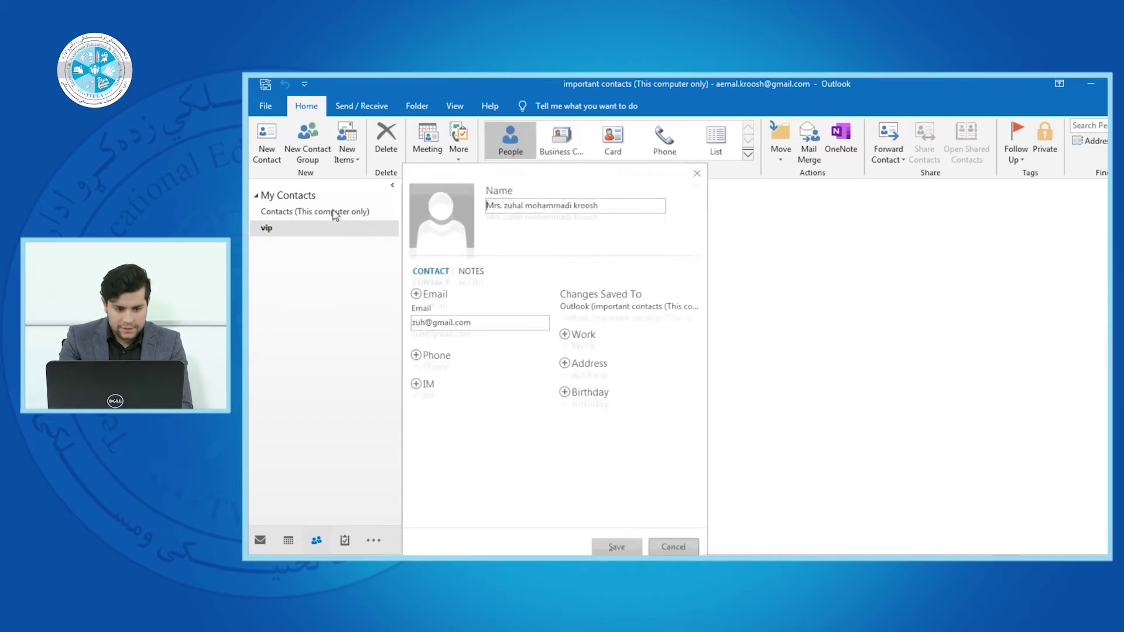
{"action": "left_click", "coordinate": [697, 175]}
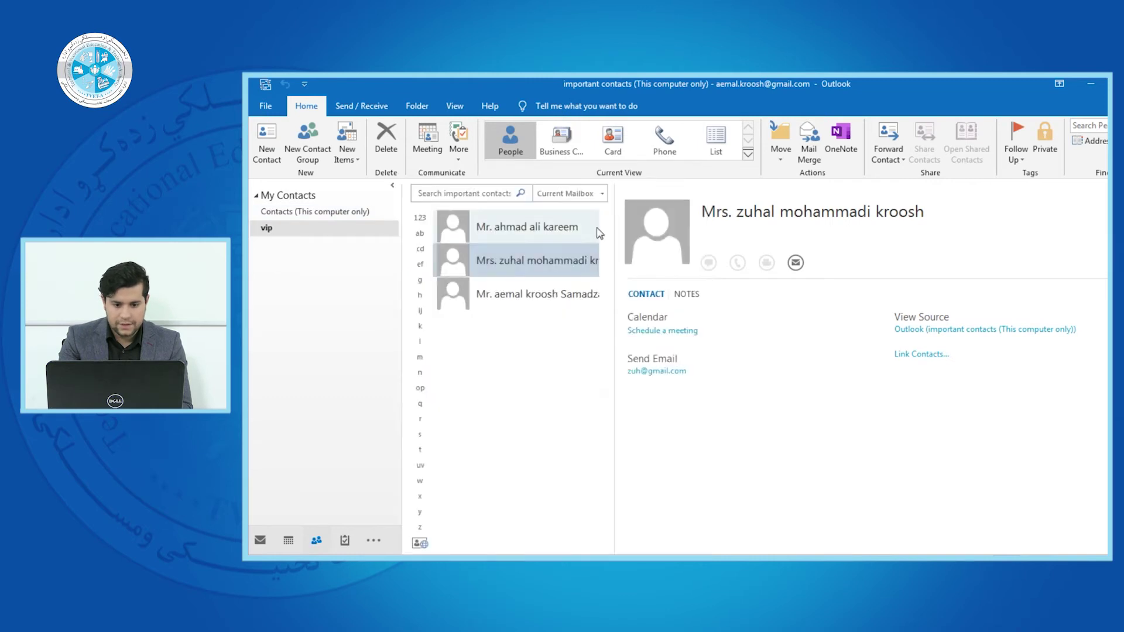
{"action": "left_click", "coordinate": [781, 153]}
{"action": "left_click", "coordinate": [792, 190]}
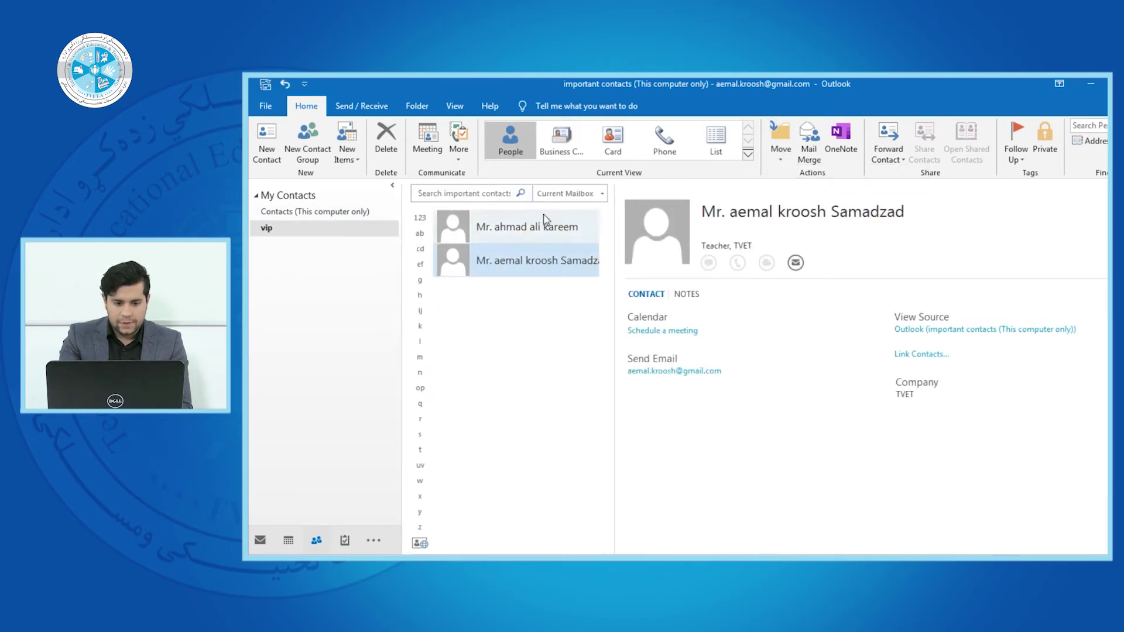
{"action": "left_click", "coordinate": [524, 227]}
{"action": "left_click", "coordinate": [781, 153]}
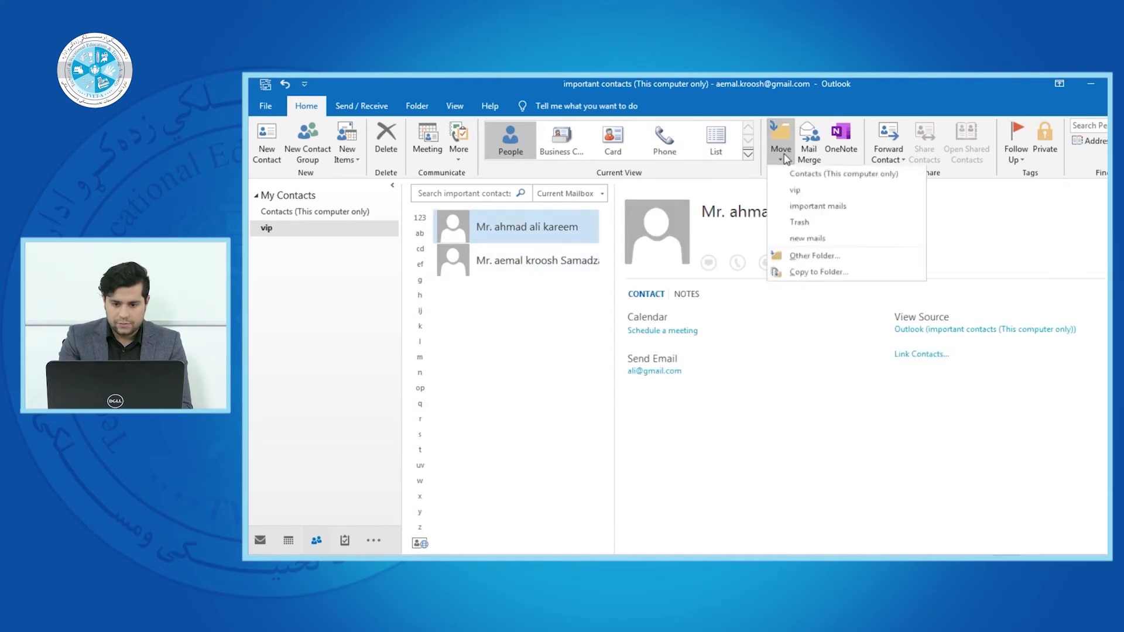
{"action": "left_click", "coordinate": [796, 191]}
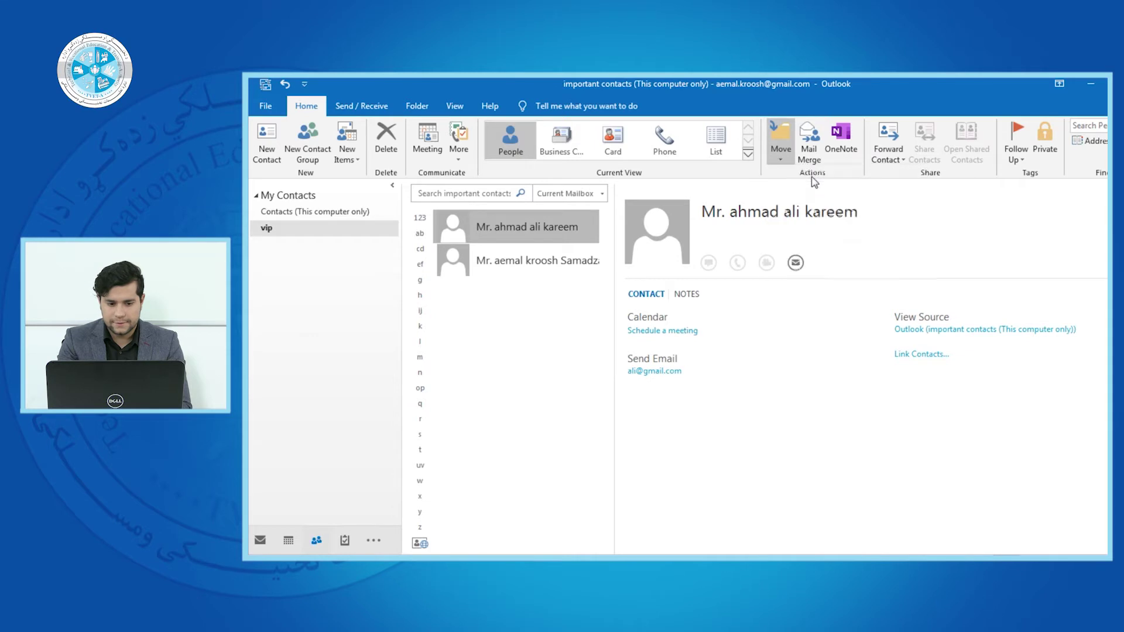
Delete the last contact in vip, then delete the empty vip folder
{"action": "left_click", "coordinate": [362, 229]}
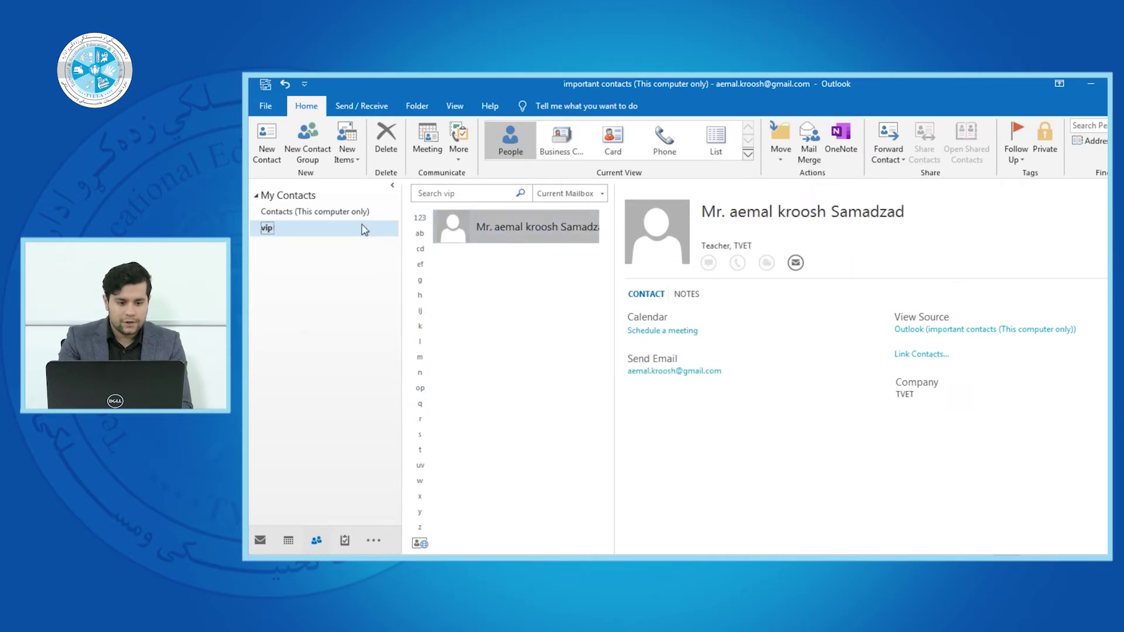
{"action": "left_click", "coordinate": [395, 147]}
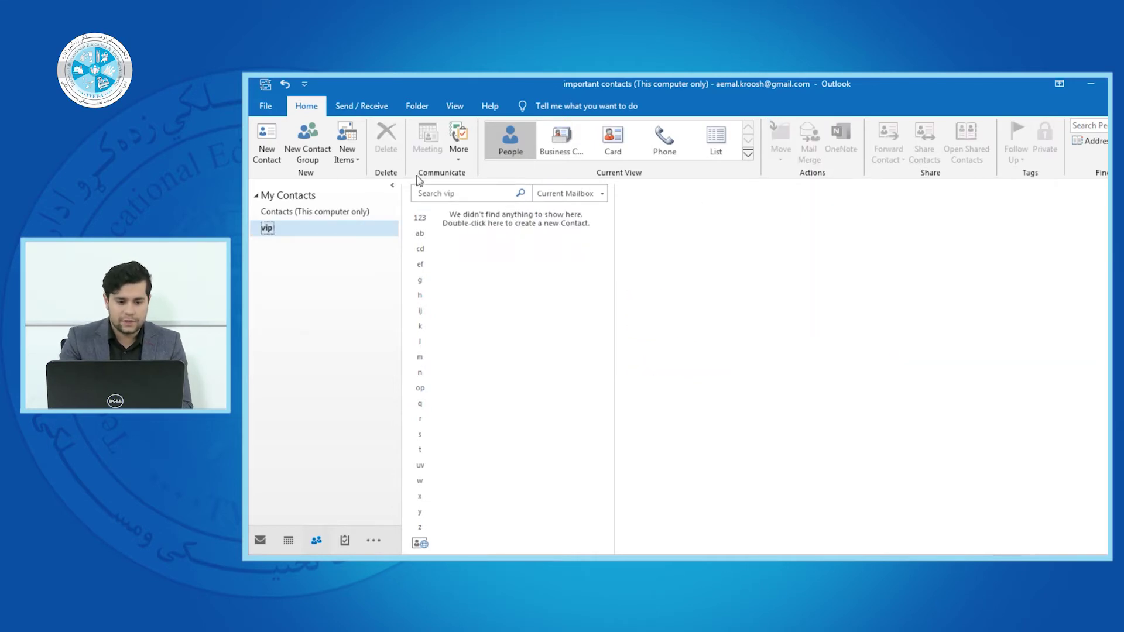
{"action": "right_click", "coordinate": [356, 235]}
{"action": "left_click", "coordinate": [389, 322]}
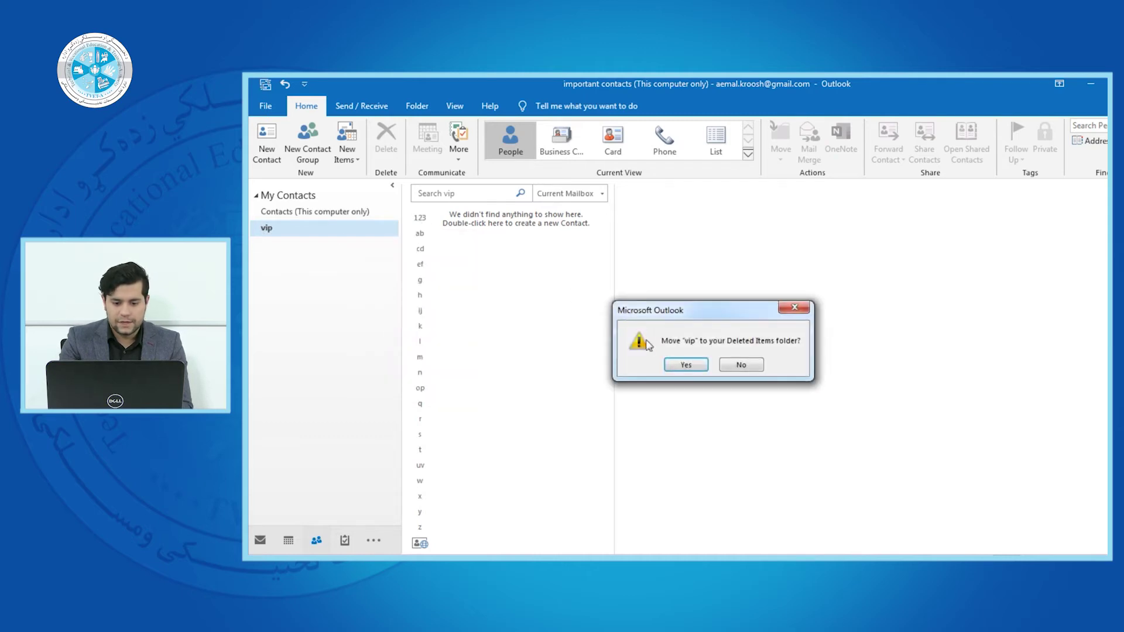
{"action": "left_click", "coordinate": [685, 365]}
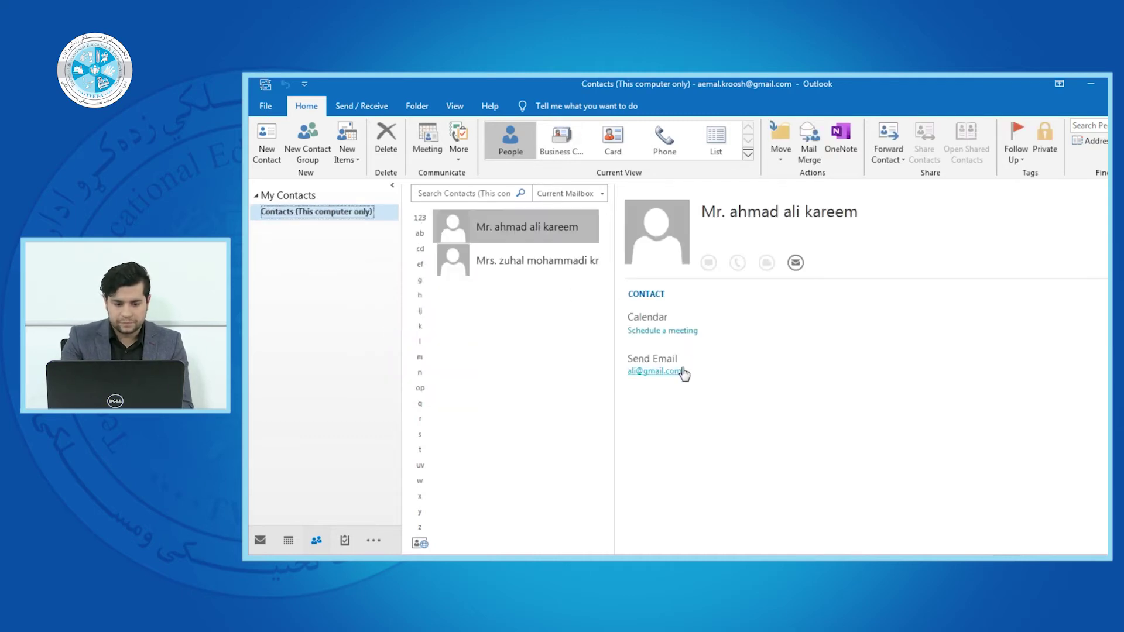
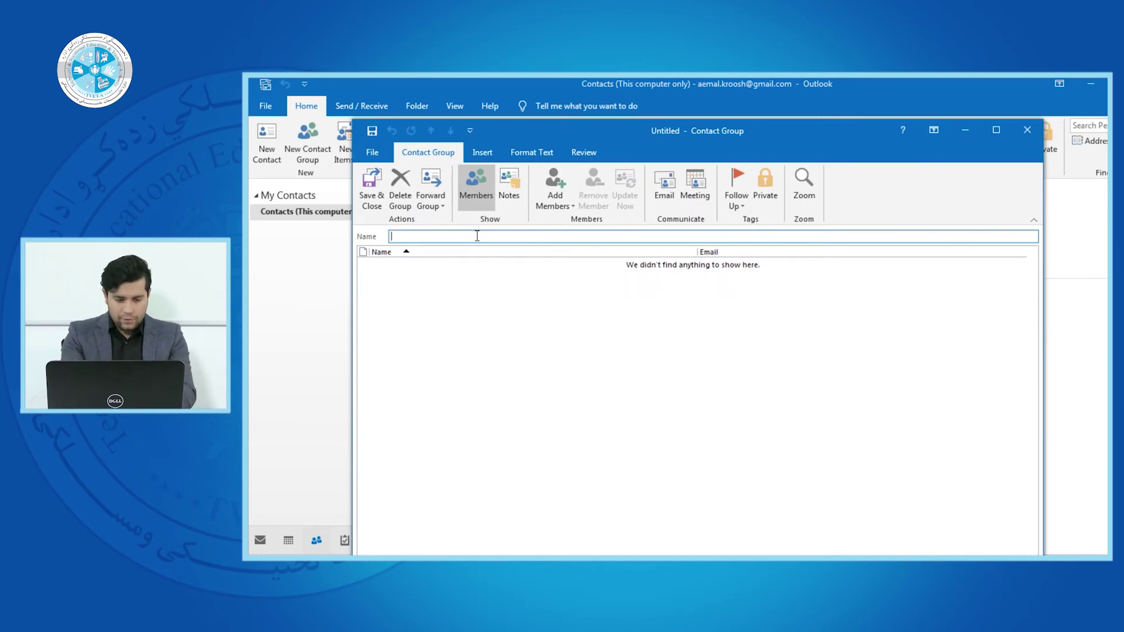
Enter 'university friends' as the contact group's name and bring up the Add Members choices
{"action": "type", "text": "A"}
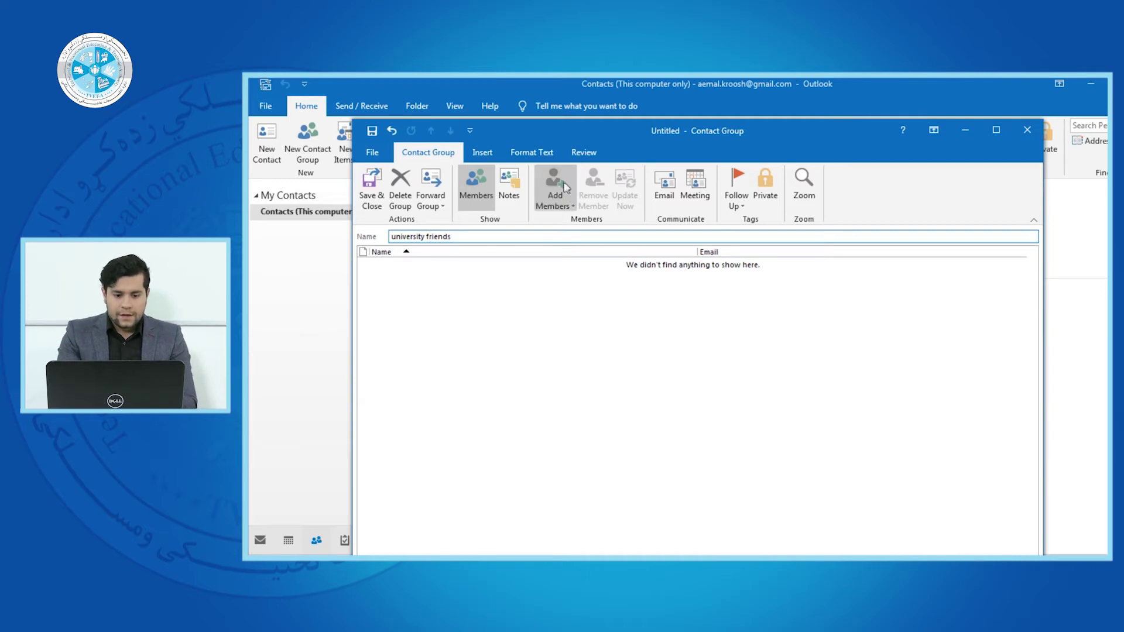
{"action": "left_click", "coordinate": [485, 202]}
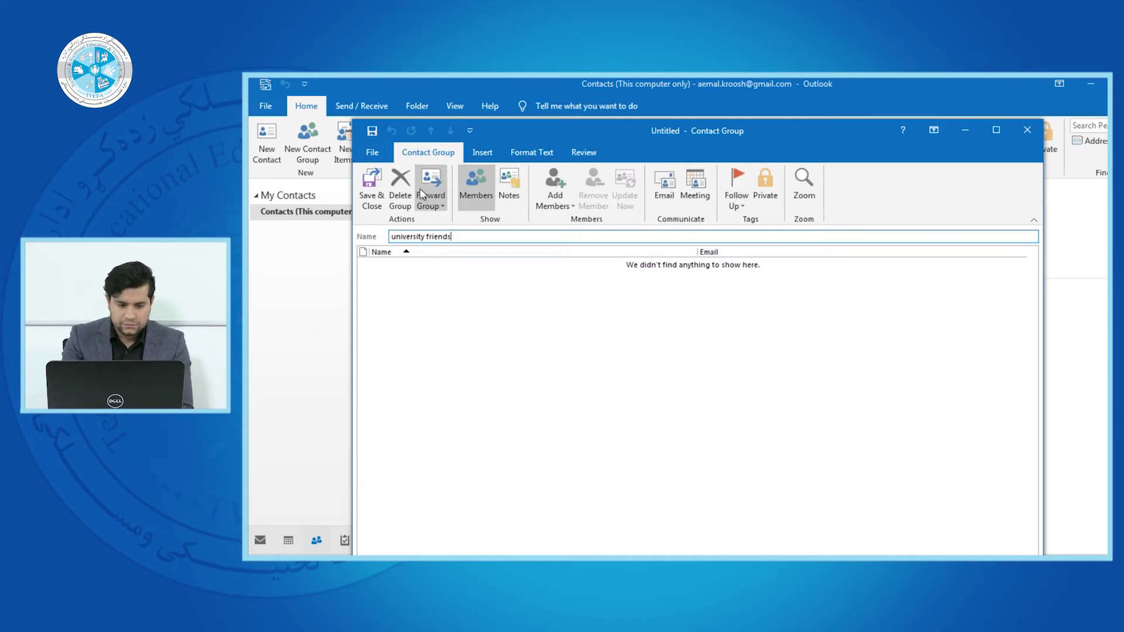
{"action": "left_click", "coordinate": [467, 275]}
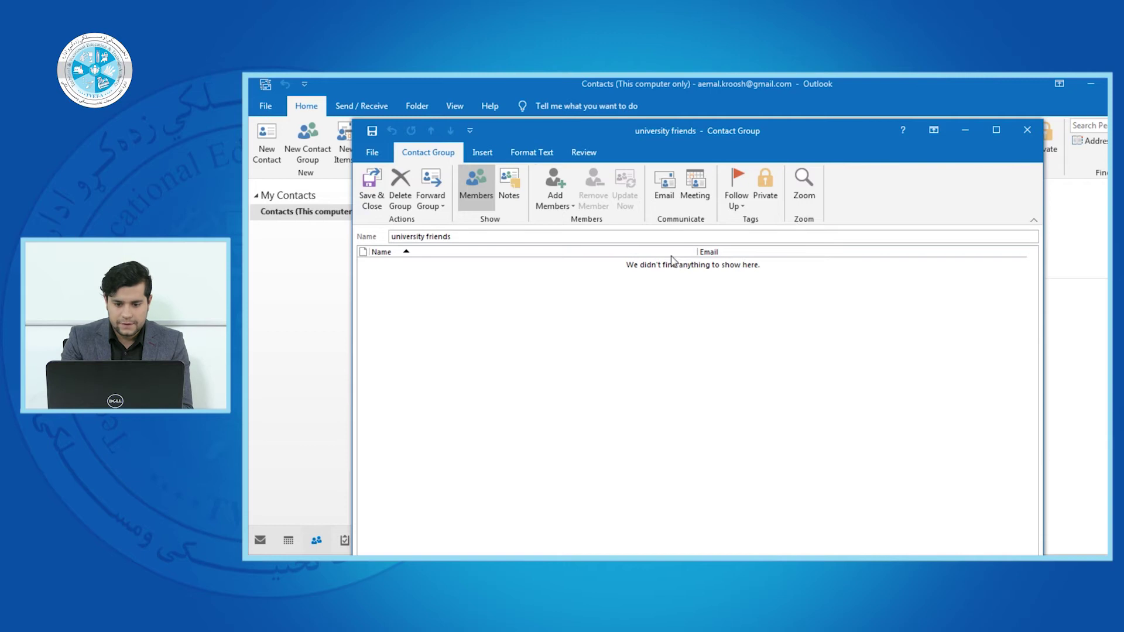
{"action": "left_click", "coordinate": [549, 177]}
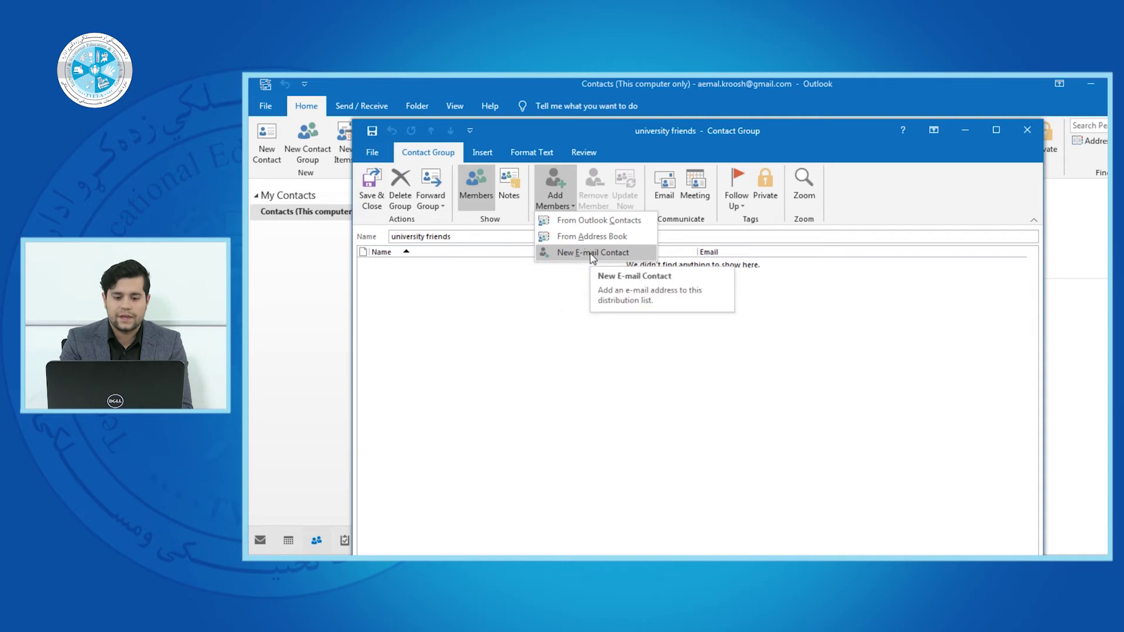
Add the first existing Outlook contact to the group from the contact picker
{"action": "left_click", "coordinate": [597, 222]}
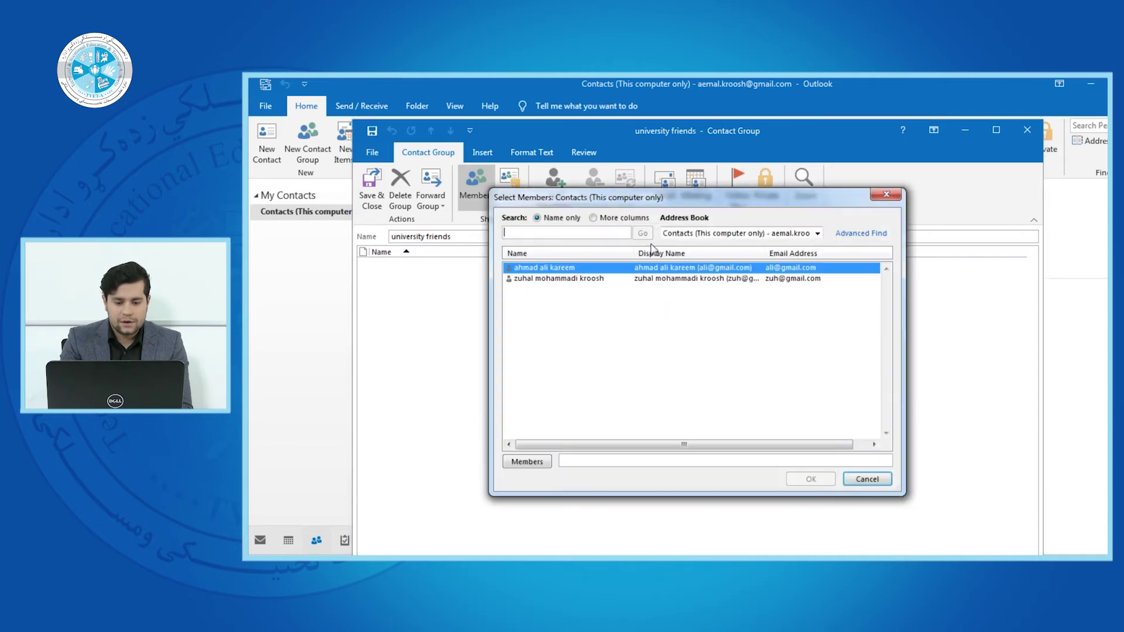
{"action": "left_click_drag", "start_coordinate": [692, 203], "coordinate": [650, 199]}
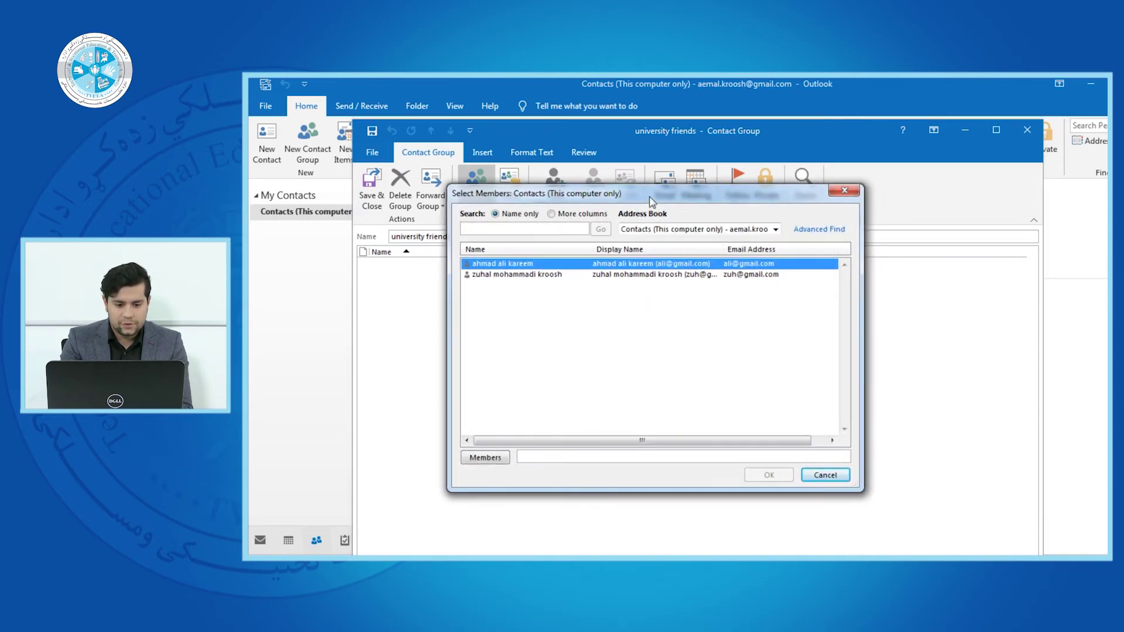
{"action": "left_click", "coordinate": [512, 266]}
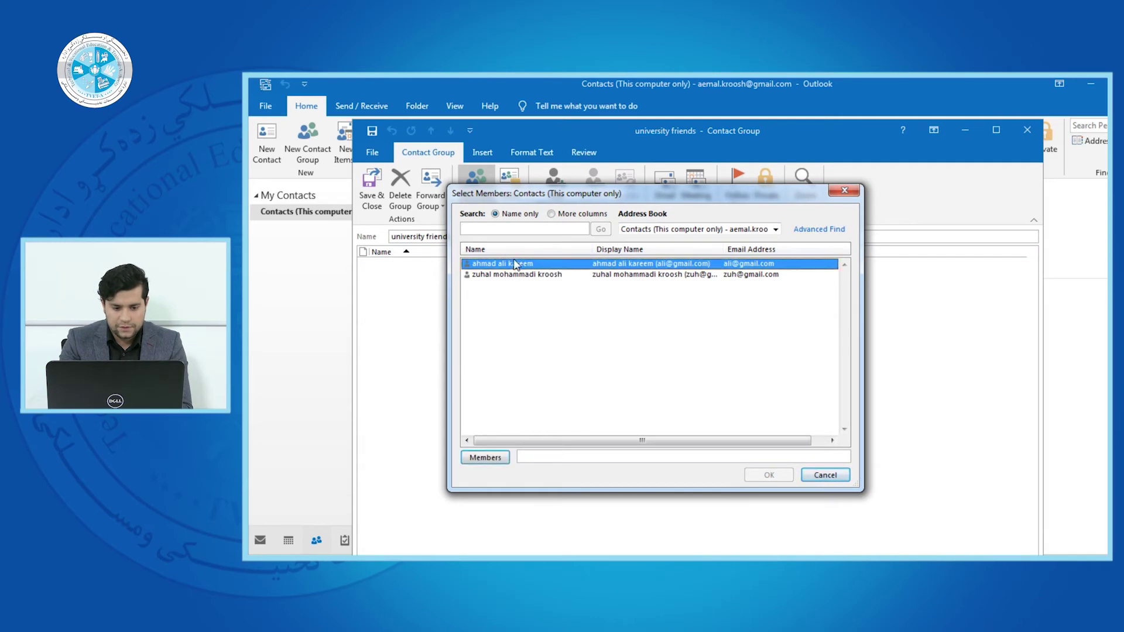
{"action": "double_click", "coordinate": [540, 267]}
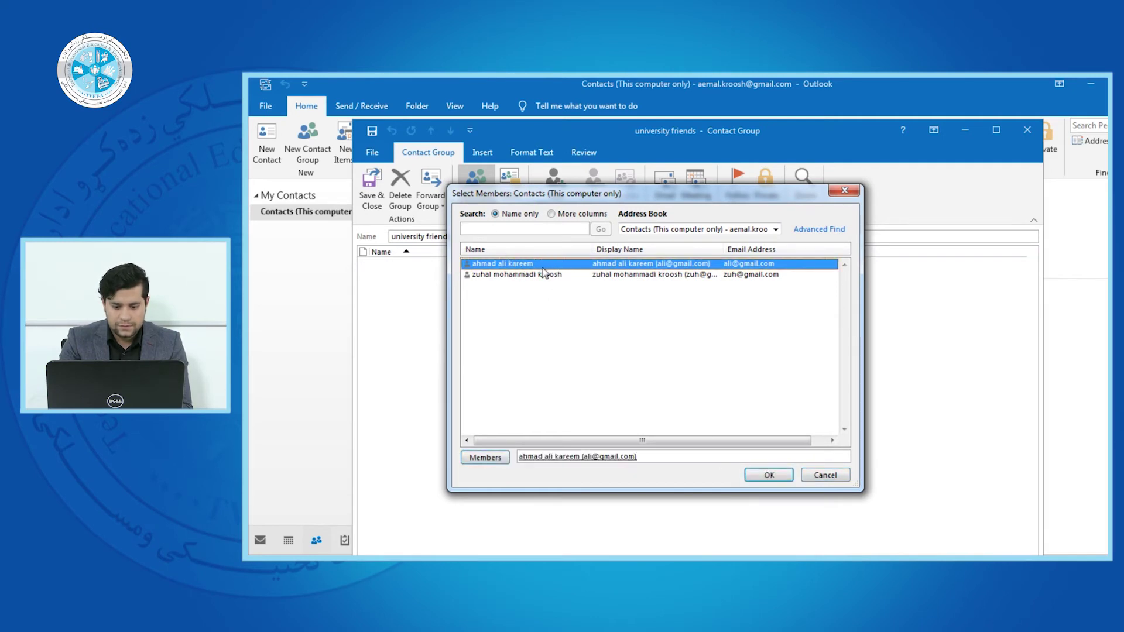
{"action": "left_click", "coordinate": [768, 474]}
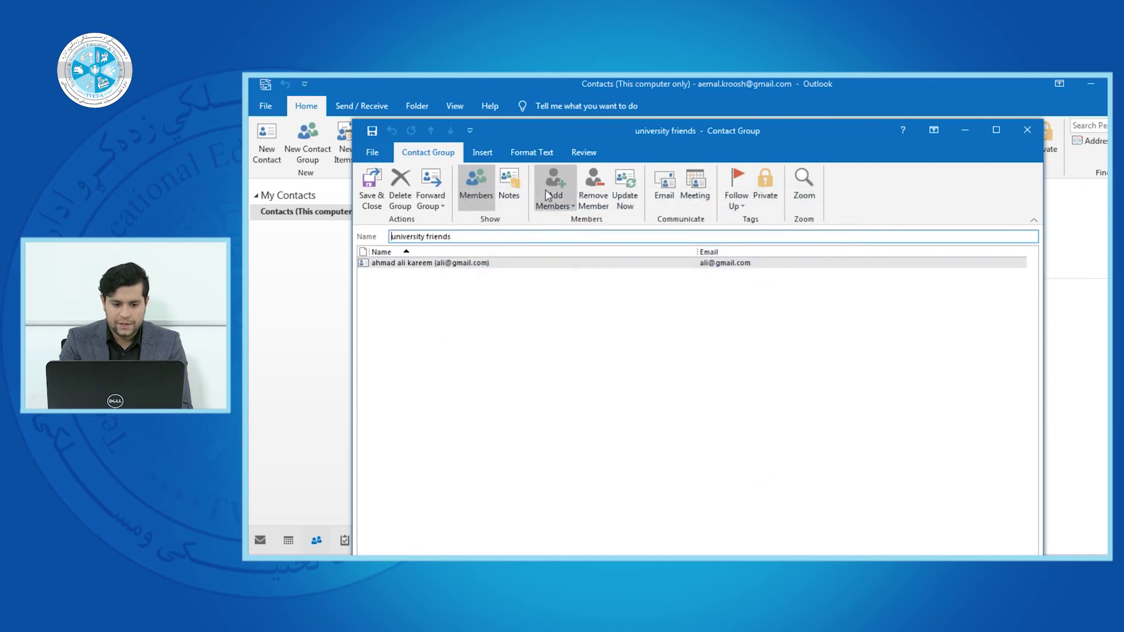
Add the second existing Outlook contact to the group the same way
{"action": "left_click", "coordinate": [544, 197]}
{"action": "left_click", "coordinate": [570, 233]}
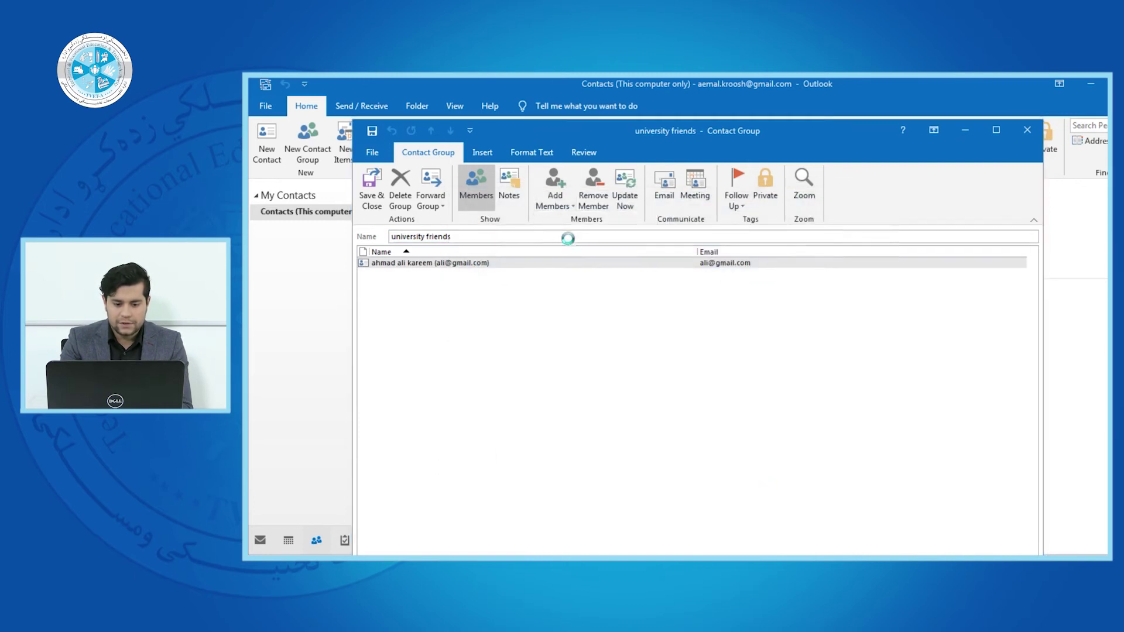
{"action": "left_click", "coordinate": [566, 278]}
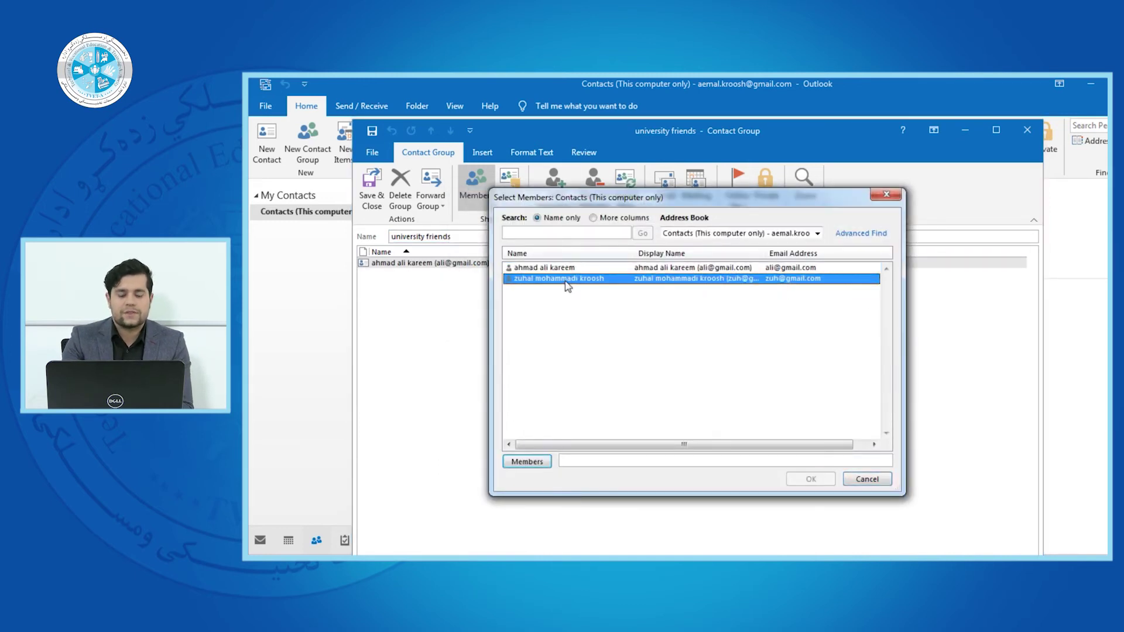
{"action": "double_click", "coordinate": [638, 279]}
{"action": "left_click", "coordinate": [807, 479]}
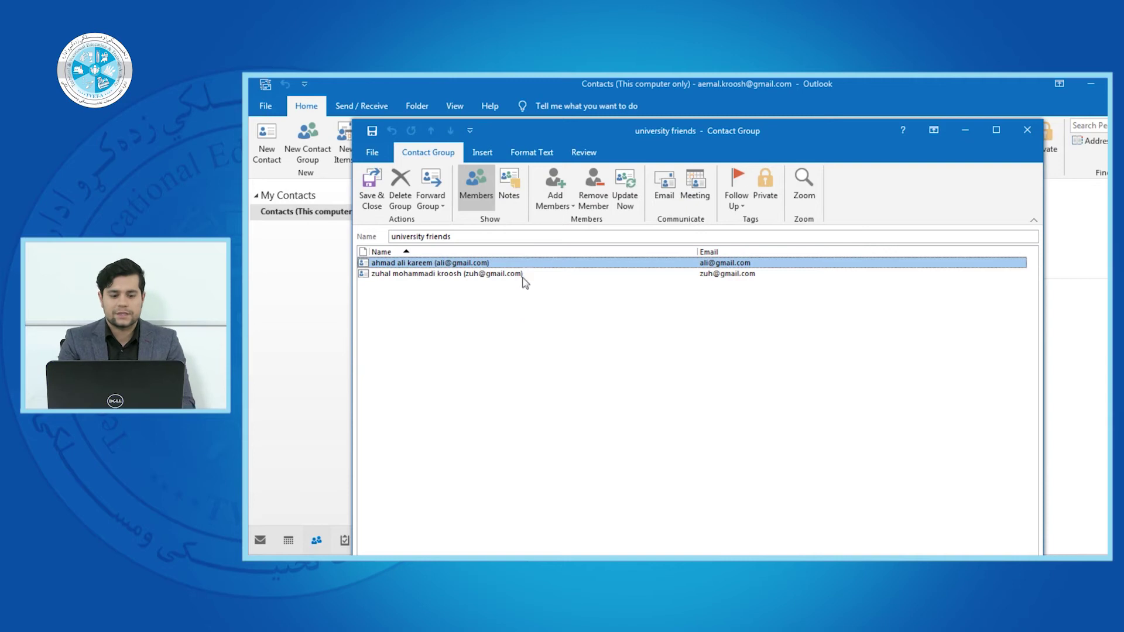
{"action": "left_click", "coordinate": [559, 202]}
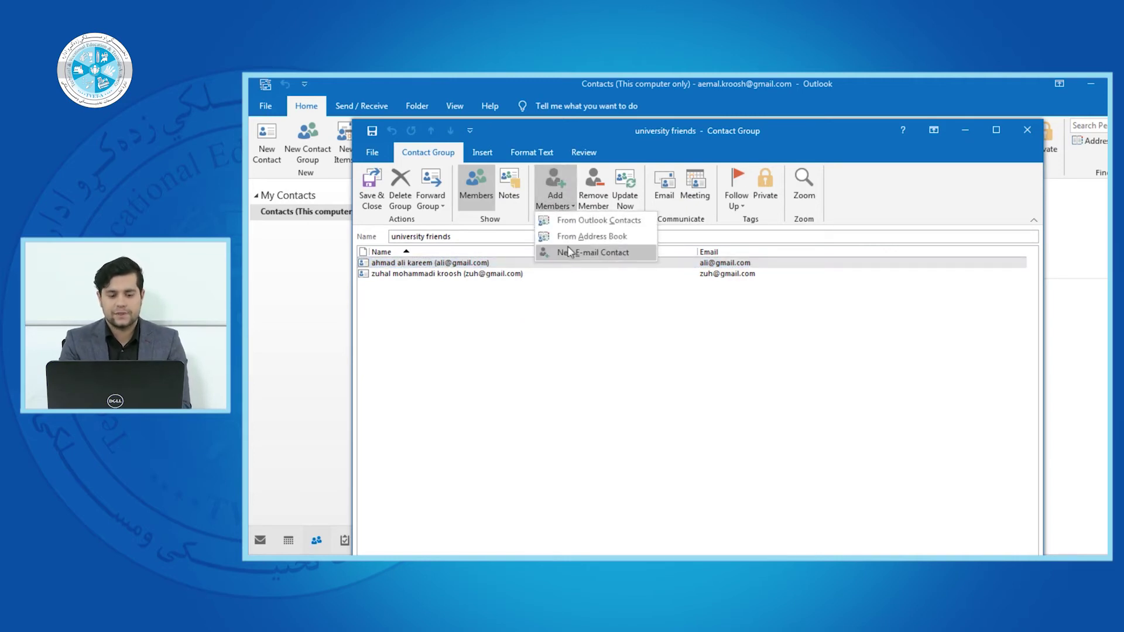
Add a new e-mail contact to the group, entering the person's display name and e-mail address
{"action": "left_click", "coordinate": [569, 253]}
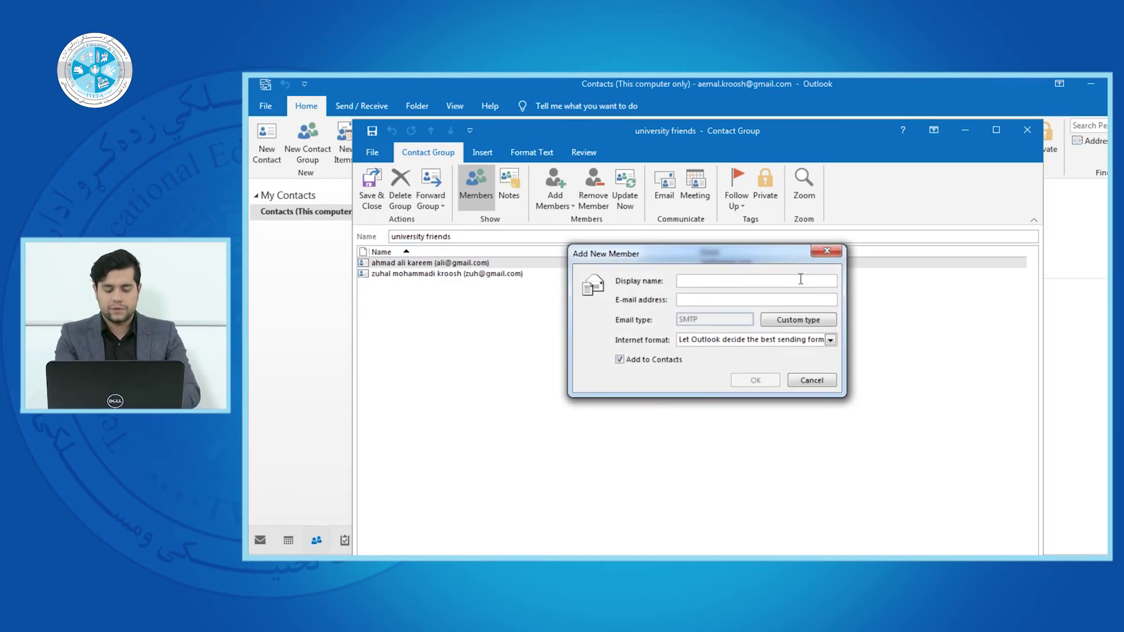
{"action": "type", "text": "ahmad"}
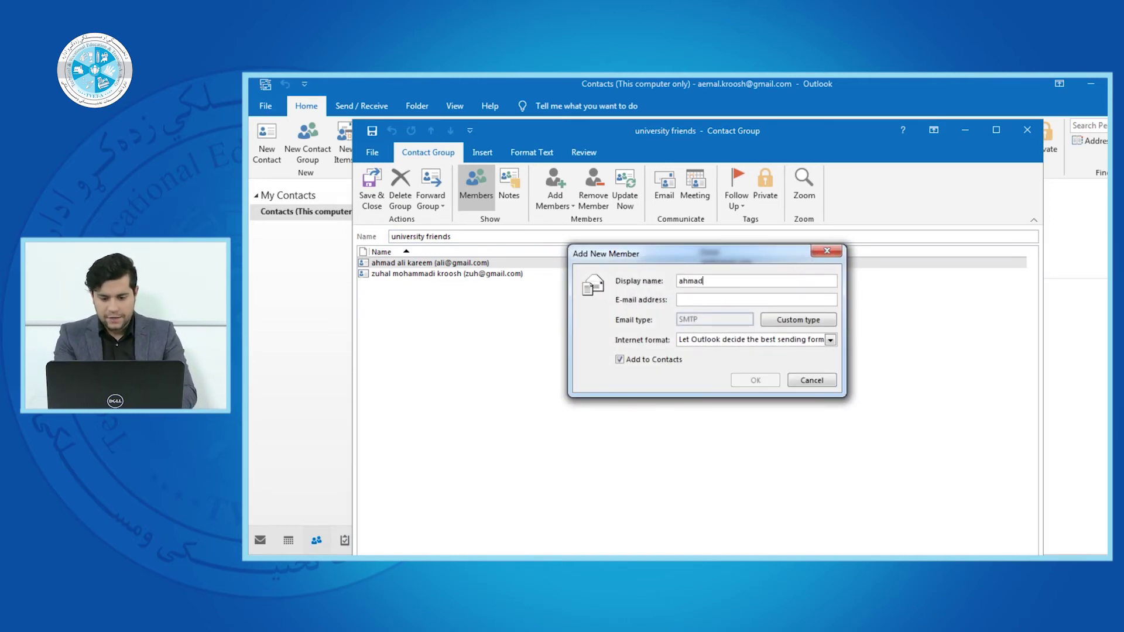
{"action": "key", "text": "Tab"}
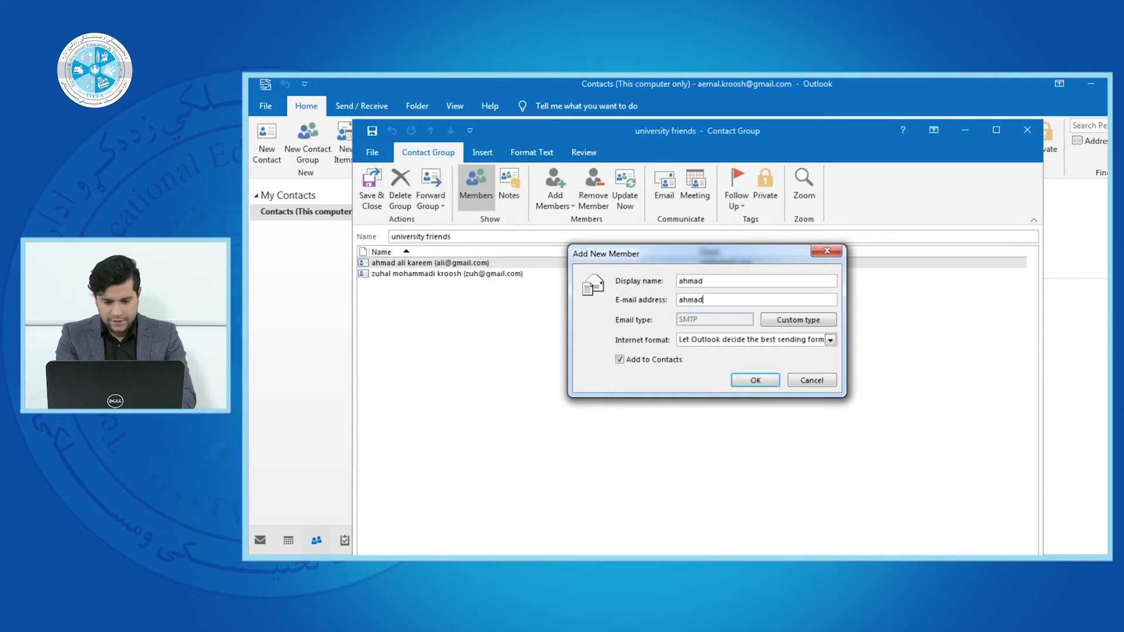
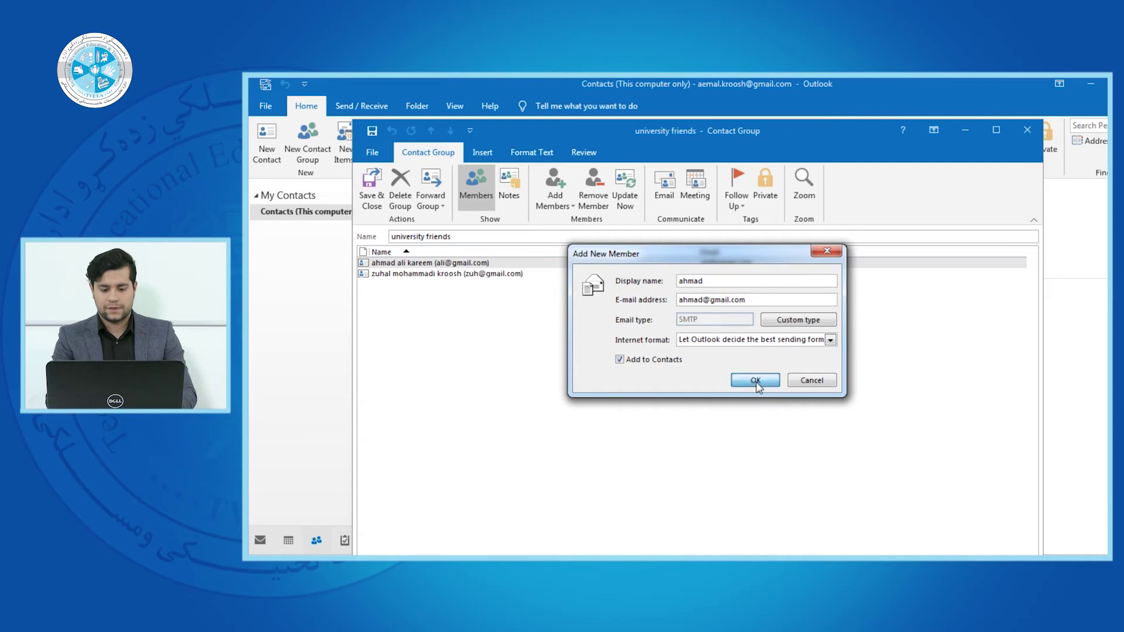
{"action": "left_click", "coordinate": [755, 381]}
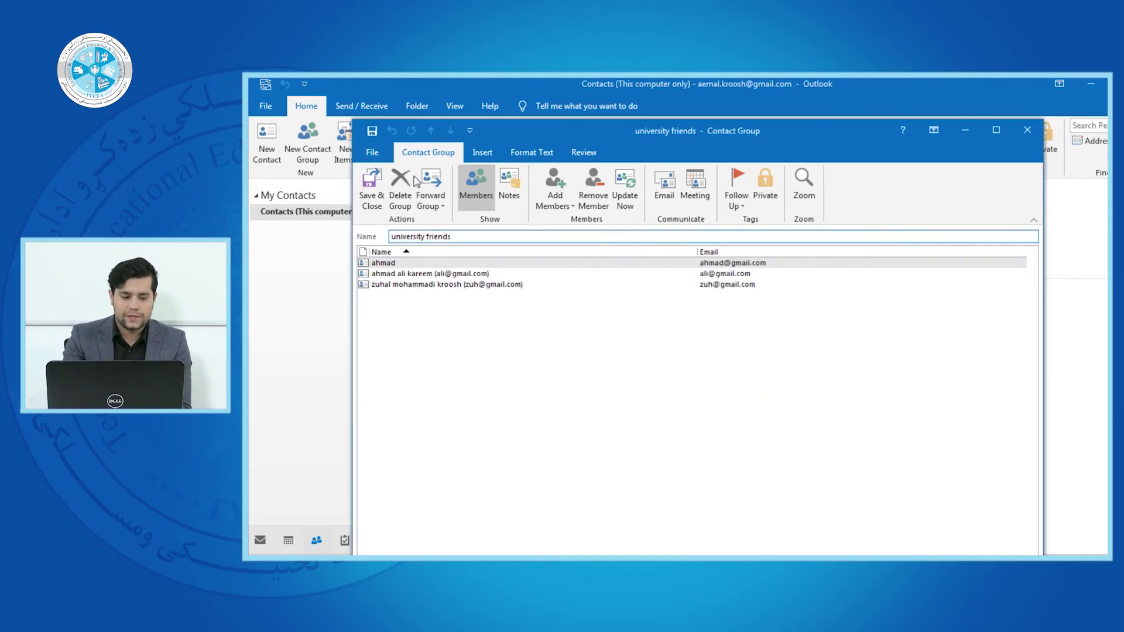
Save the university friends group, view its three members, and start a new contact group
{"action": "left_click", "coordinate": [381, 201]}
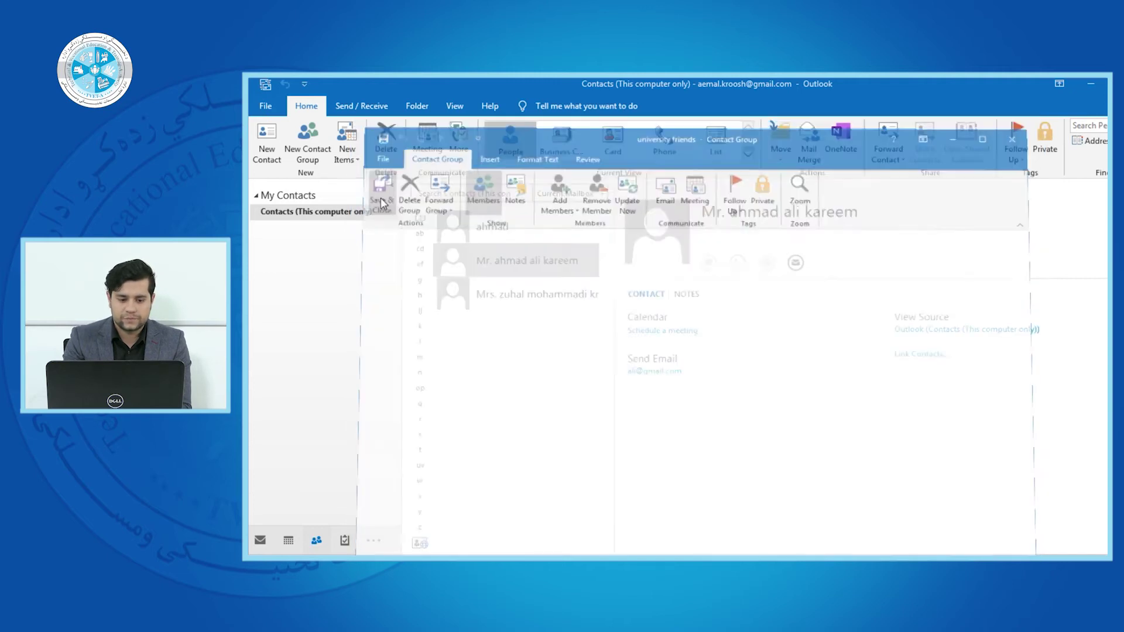
{"action": "left_click", "coordinate": [537, 338]}
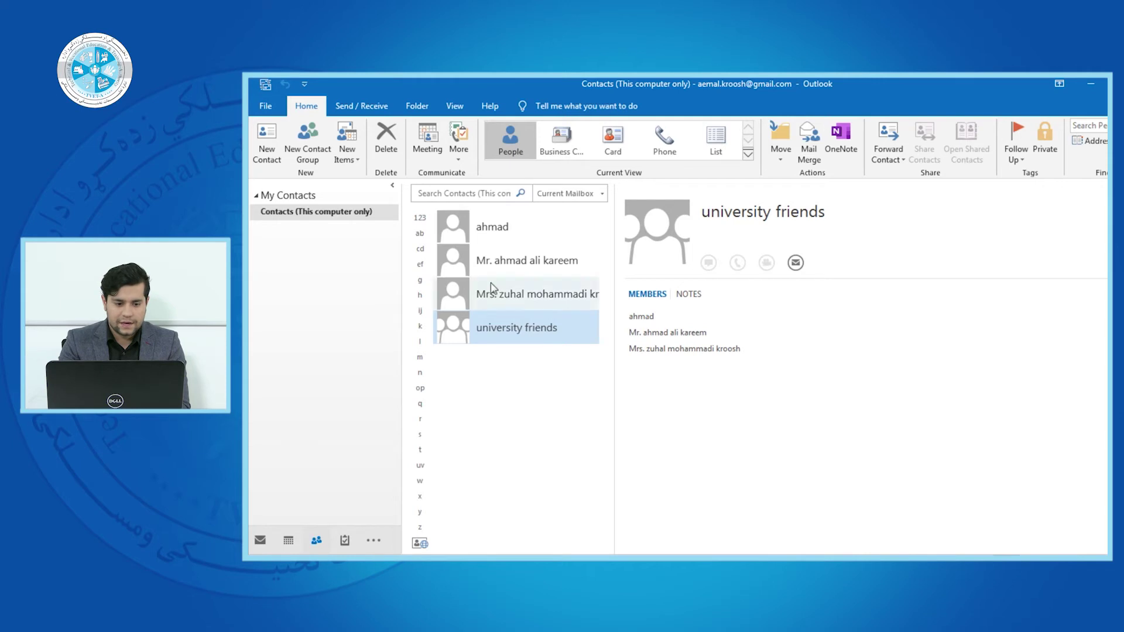
{"action": "left_click", "coordinate": [307, 140]}
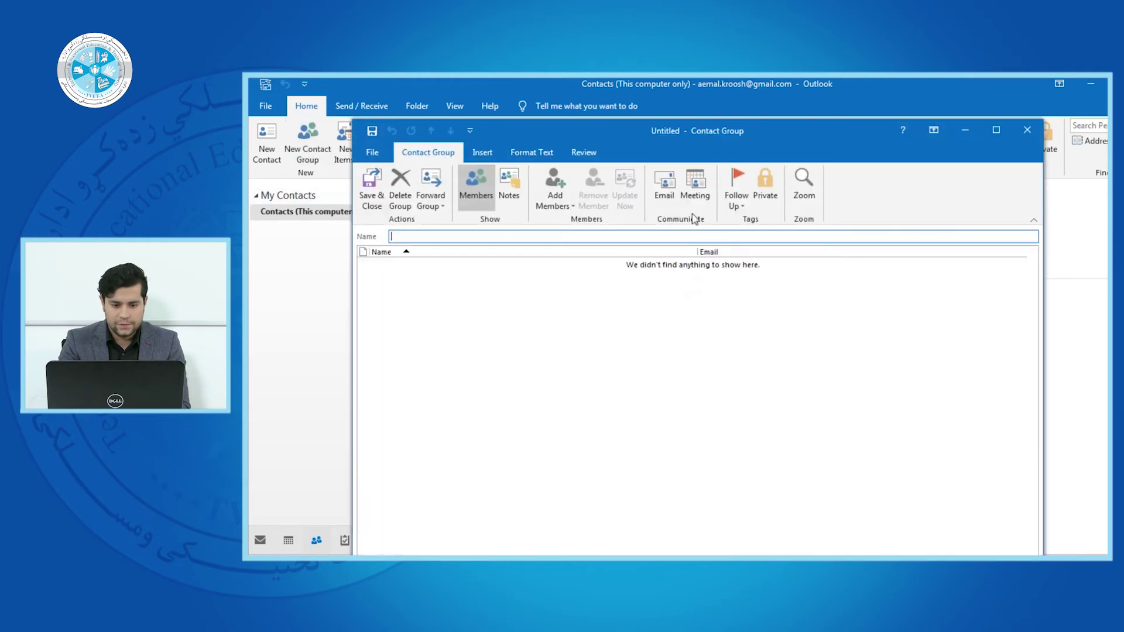
Add a new e-mail contact to the new group using just an e-mail address
{"action": "left_click", "coordinate": [555, 188]}
{"action": "left_click", "coordinate": [576, 250]}
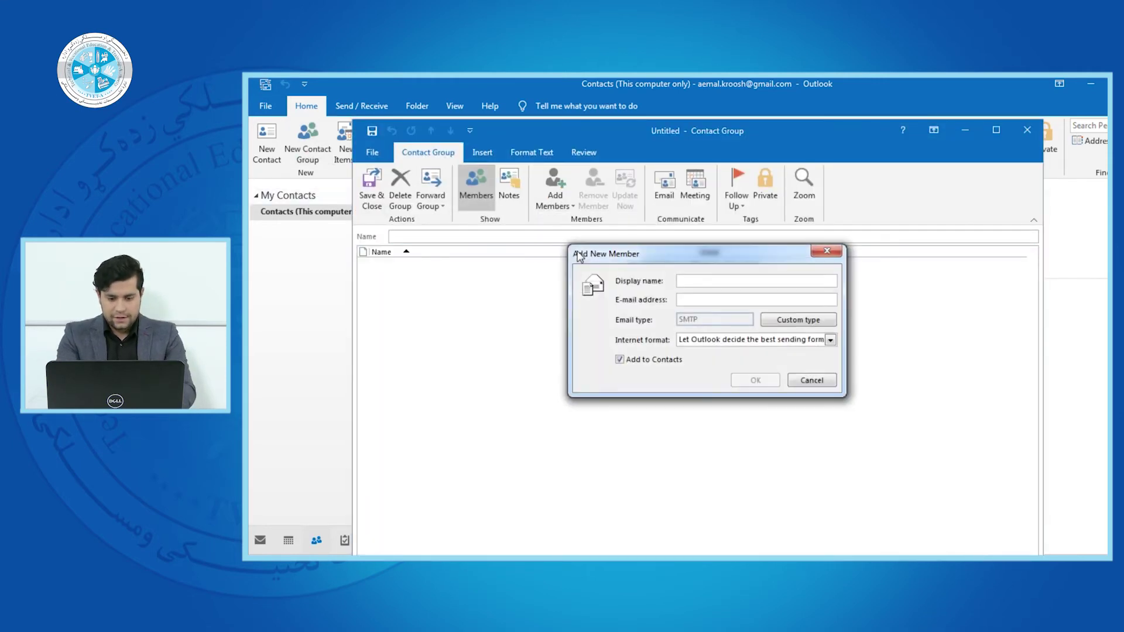
{"action": "type", "text": "mahmood"}
{"action": "key", "text": "Tab"}
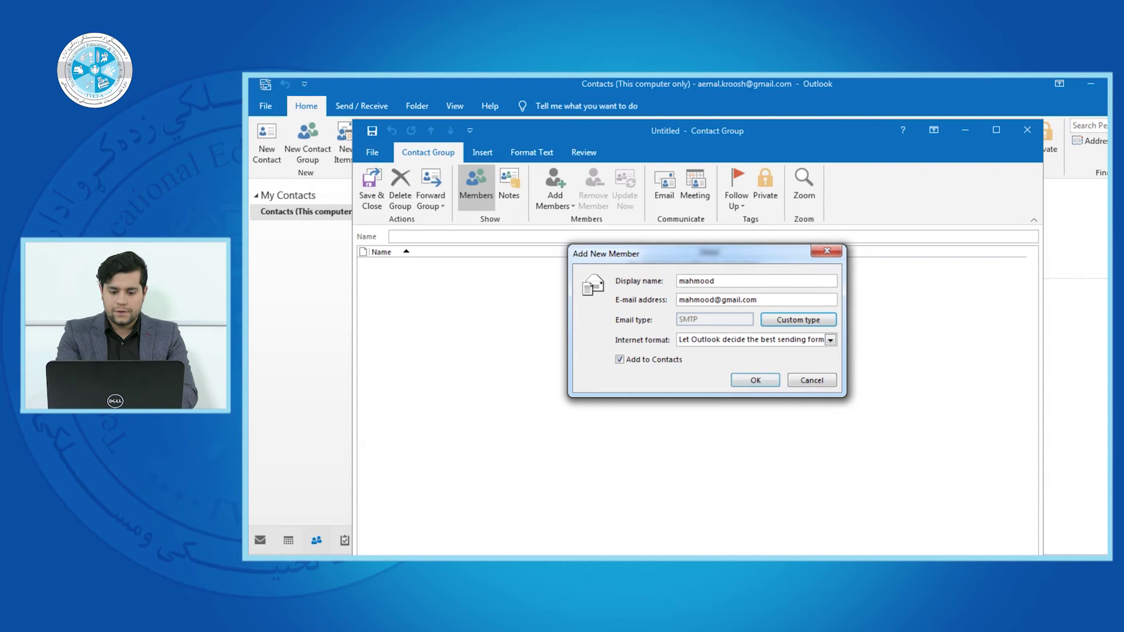
{"action": "left_click", "coordinate": [745, 381]}
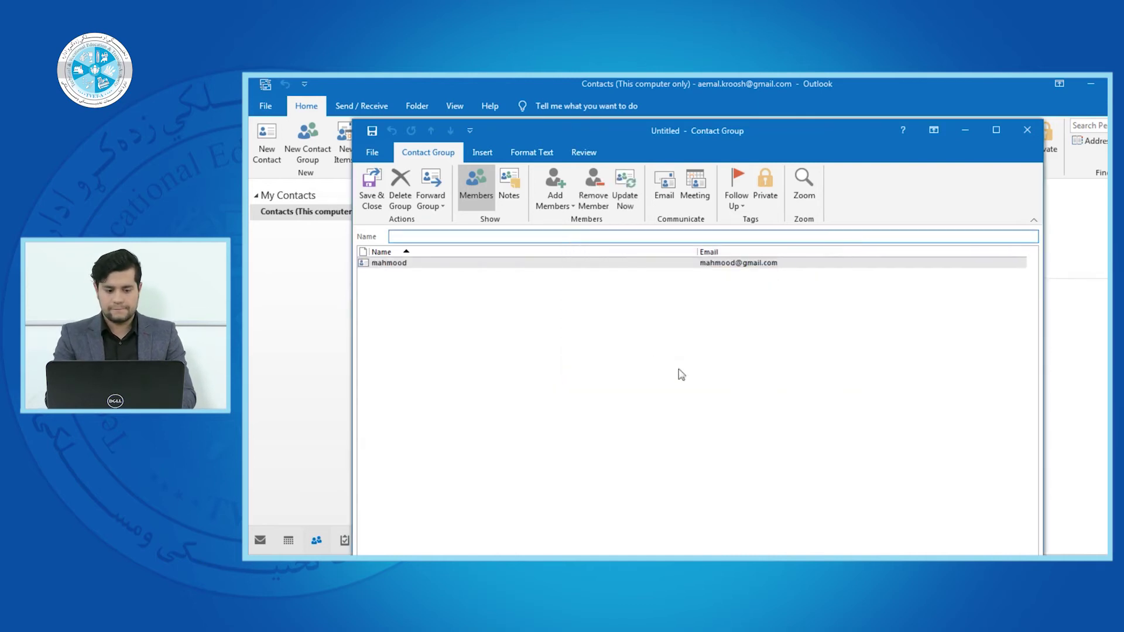
Start another new e-mail contact with a display name and an invalid address, dismissing the warning
{"action": "left_click", "coordinate": [553, 195]}
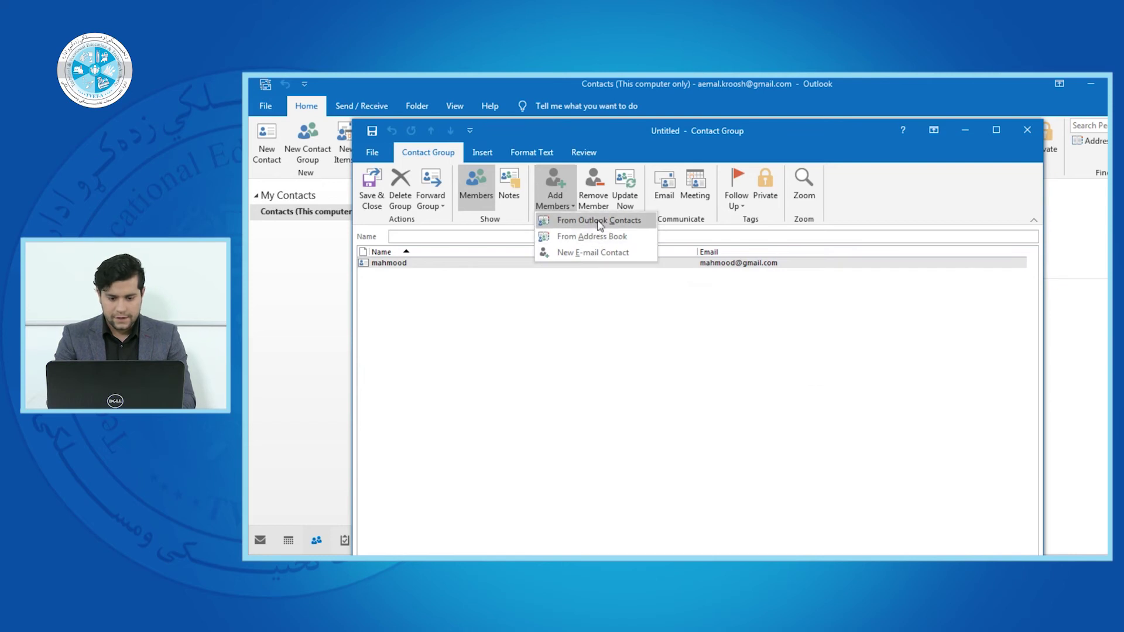
{"action": "left_click", "coordinate": [601, 261]}
{"action": "type", "text": "ali"}
{"action": "key", "text": "Tab"}
{"action": "type", "text": "rashi"}
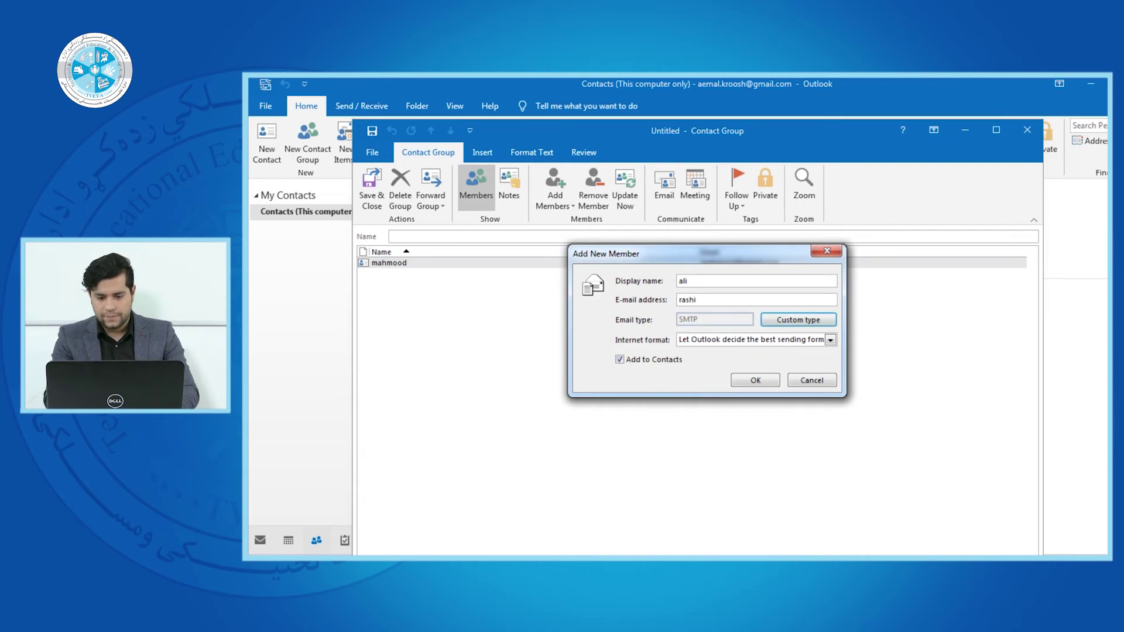
{"action": "type", "text": "d"}
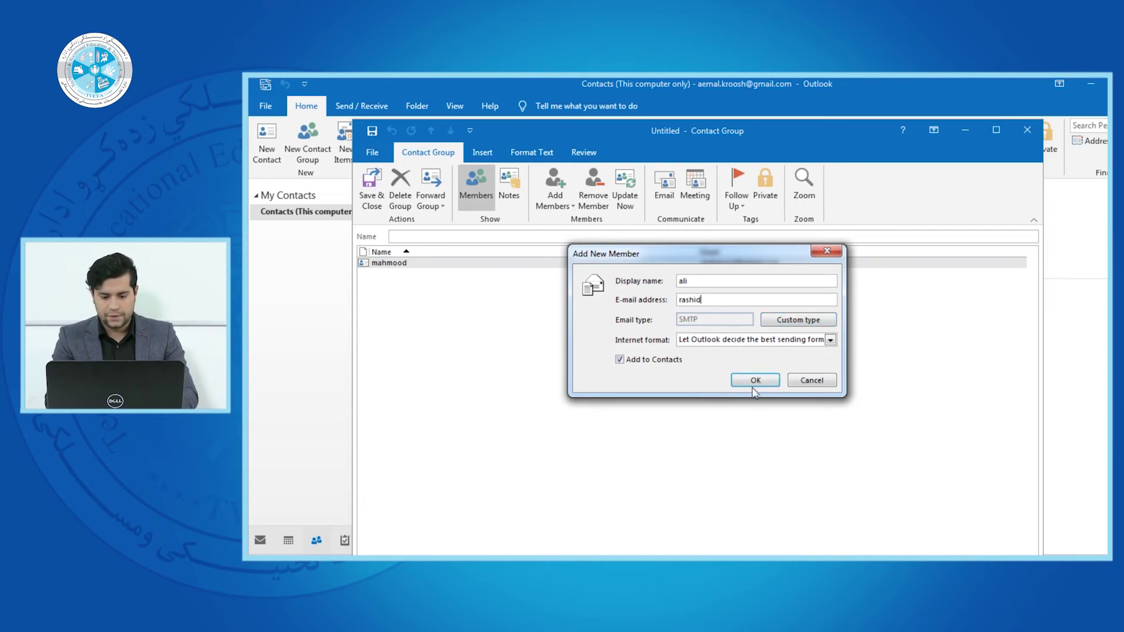
{"action": "left_click", "coordinate": [754, 381]}
{"action": "left_click", "coordinate": [721, 365]}
Correct the e-mail address, then cancel when Outlook reports a duplicate contact
{"action": "left_click", "coordinate": [715, 301]}
{"action": "type", "text": "@g"}
{"action": "key", "text": "BackSpace"}
{"action": "key", "text": "BackSpace"}
{"action": "key", "text": "BackSpace"}
{"action": "key", "text": "BackSpace"}
{"action": "key", "text": "BackSpace"}
{"action": "key", "text": "BackSpace"}
{"action": "key", "text": "BackSpace"}
{"action": "key", "text": "BackSpace"}
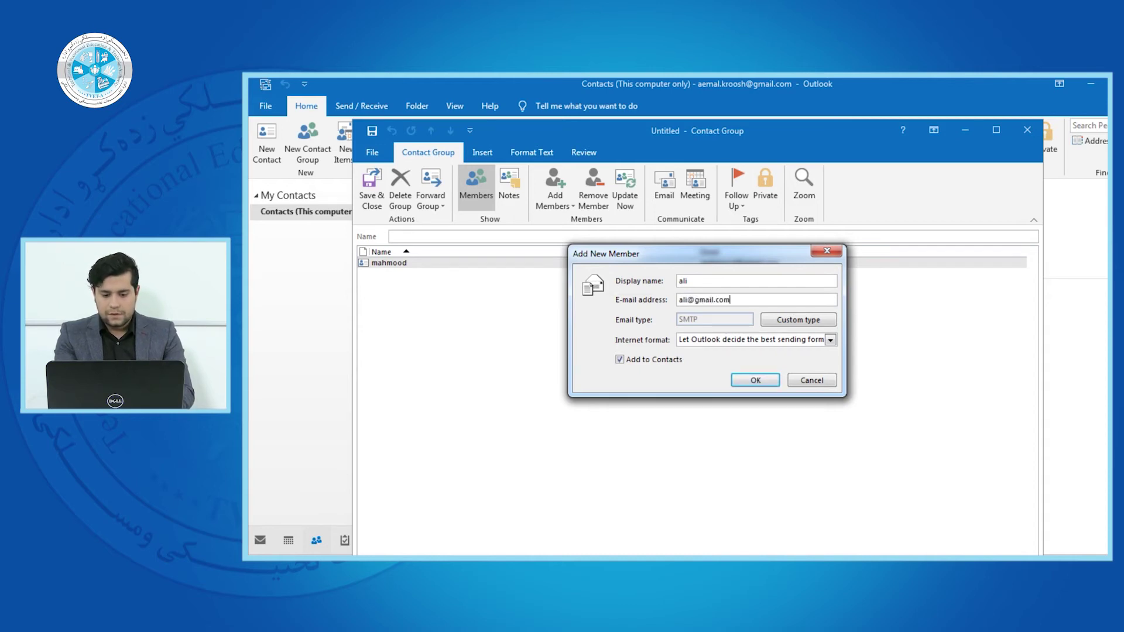
{"action": "key", "text": "Return"}
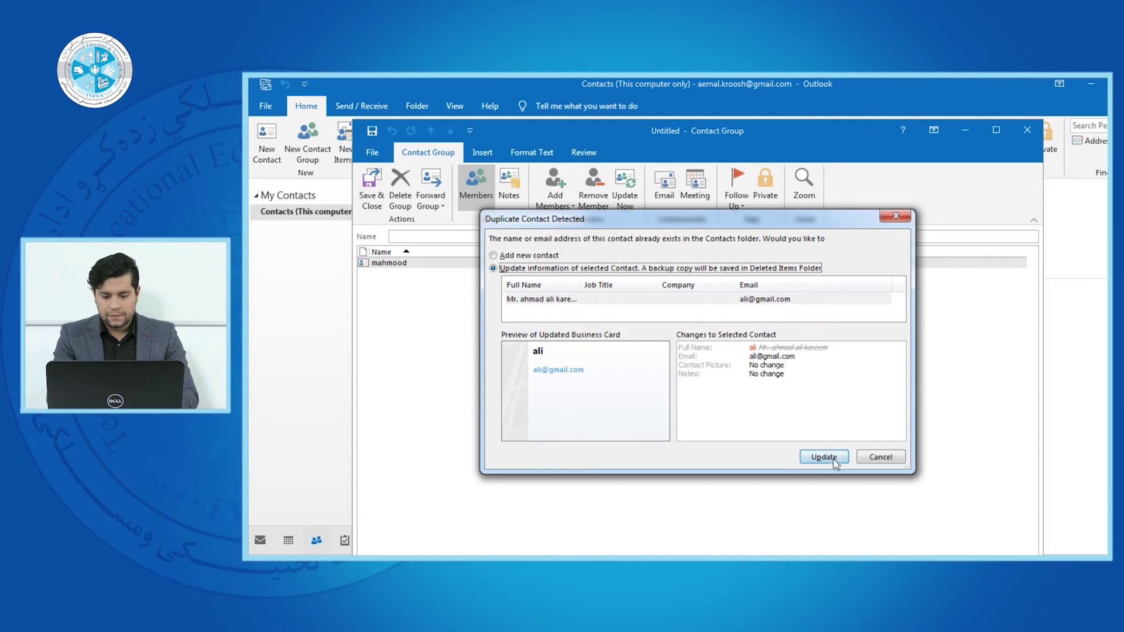
{"action": "left_click", "coordinate": [865, 458]}
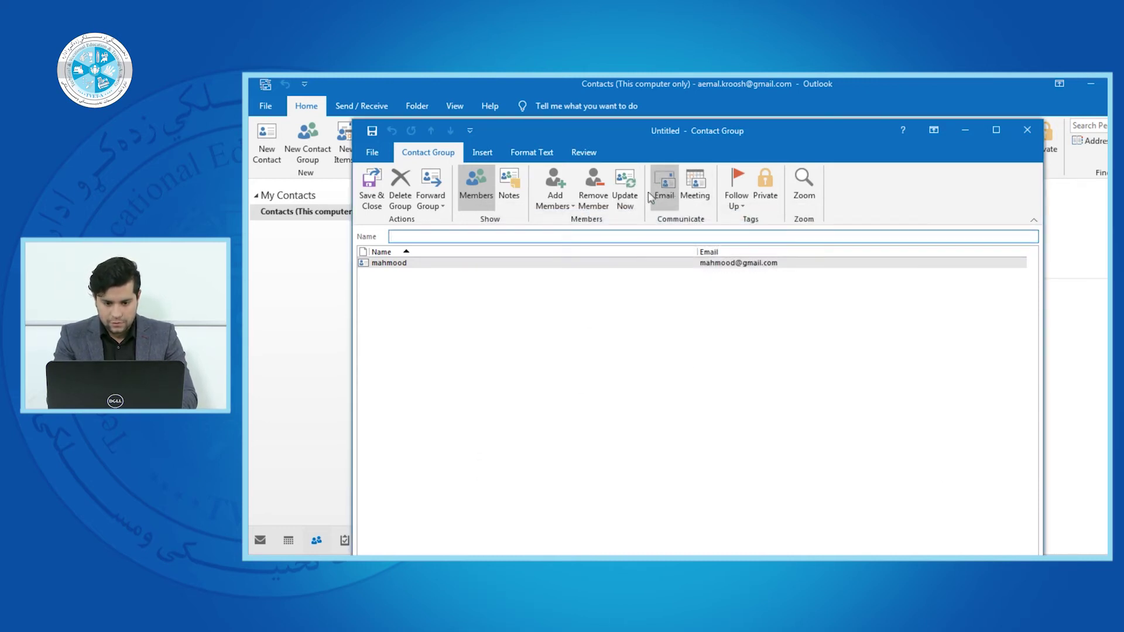
Add a second member to the group as a new e-mail contact by its address
{"action": "left_click", "coordinate": [554, 199]}
{"action": "left_click", "coordinate": [571, 253]}
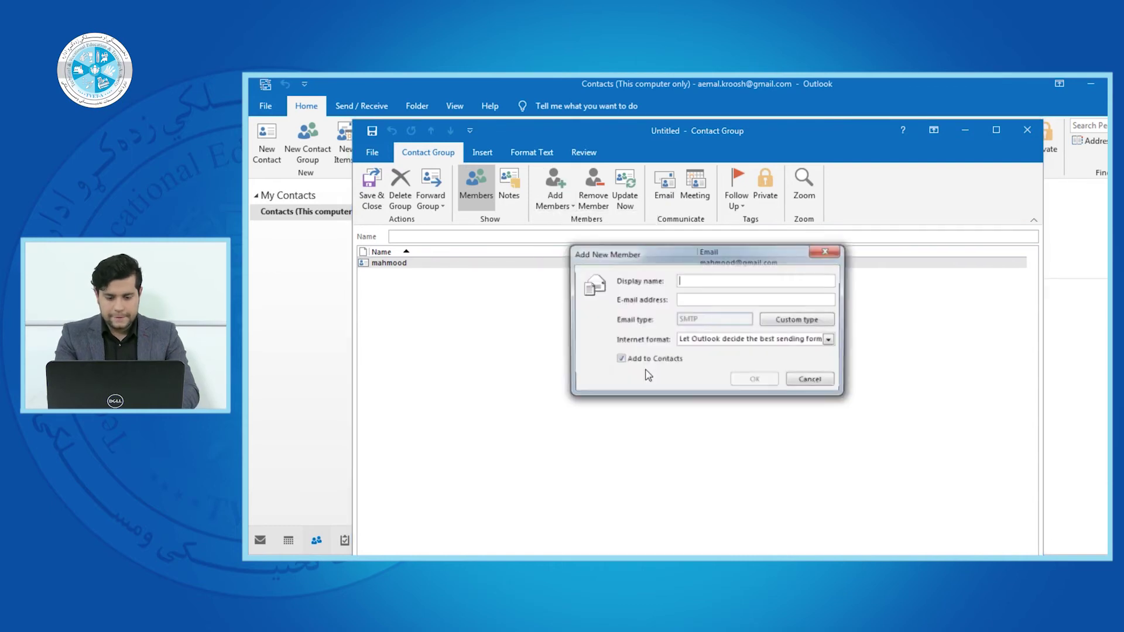
{"action": "type", "text": "mus"}
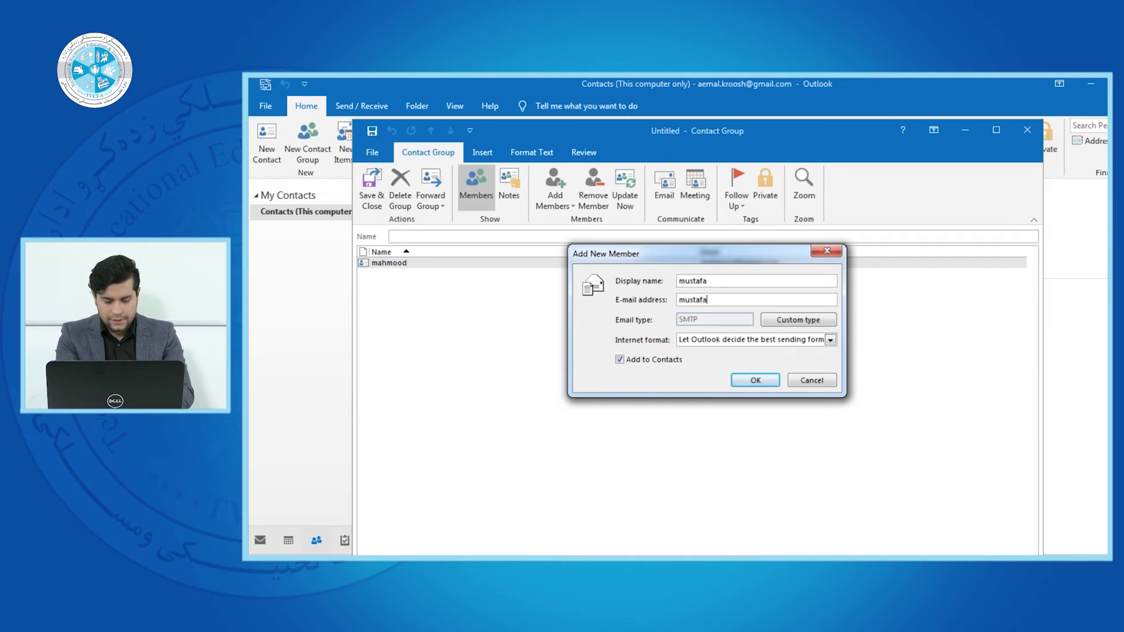
{"action": "key", "text": "Tab"}
{"action": "left_click", "coordinate": [752, 379]}
Add a third member with a display name and a yahoo.com e-mail address
{"action": "left_click", "coordinate": [551, 195]}
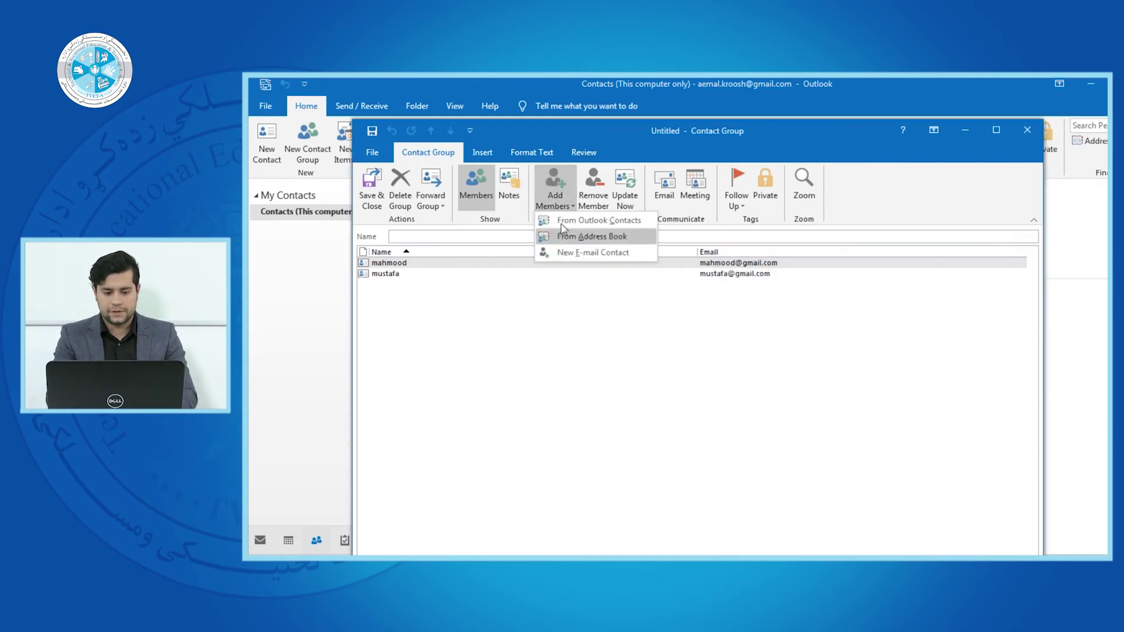
{"action": "left_click", "coordinate": [587, 255]}
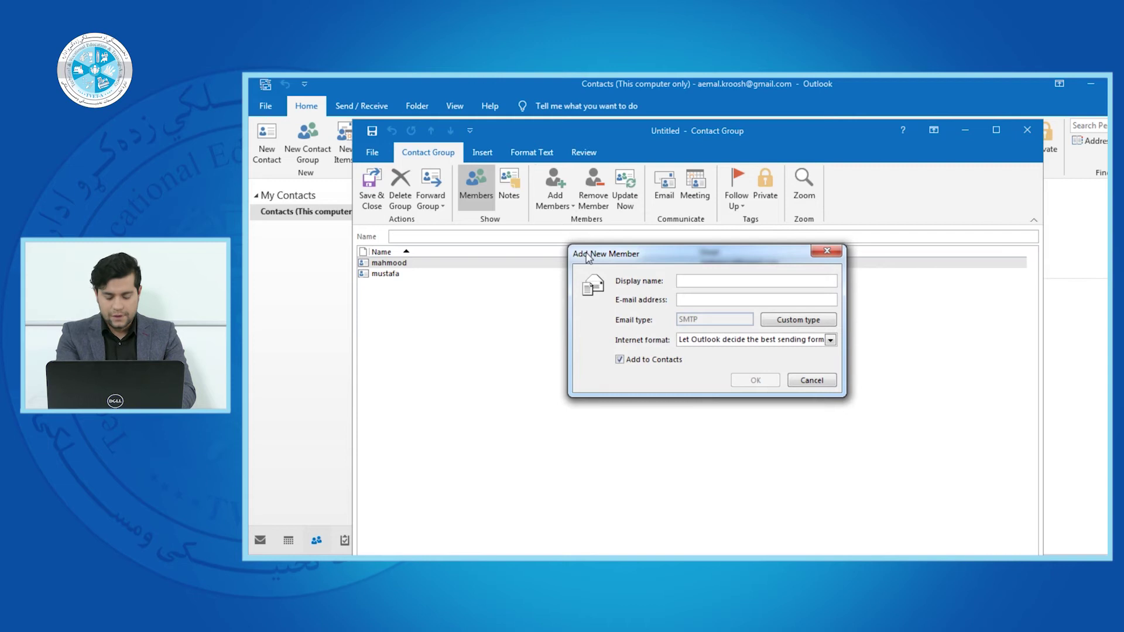
{"action": "type", "text": "o"}
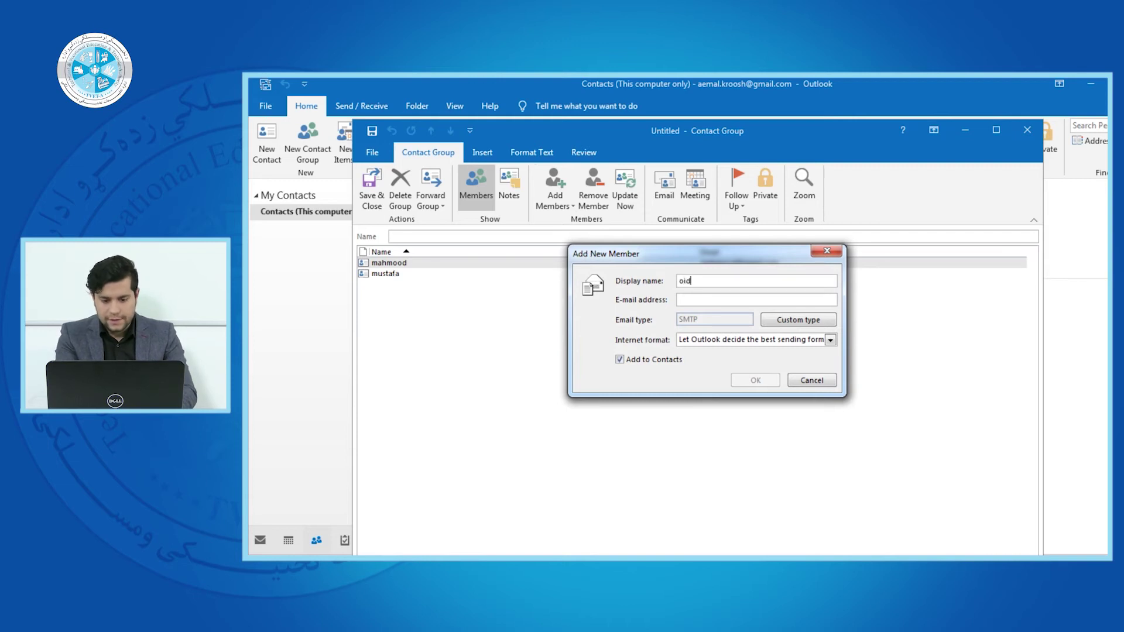
{"action": "type", "text": "mid"}
{"action": "left_click", "coordinate": [684, 299]}
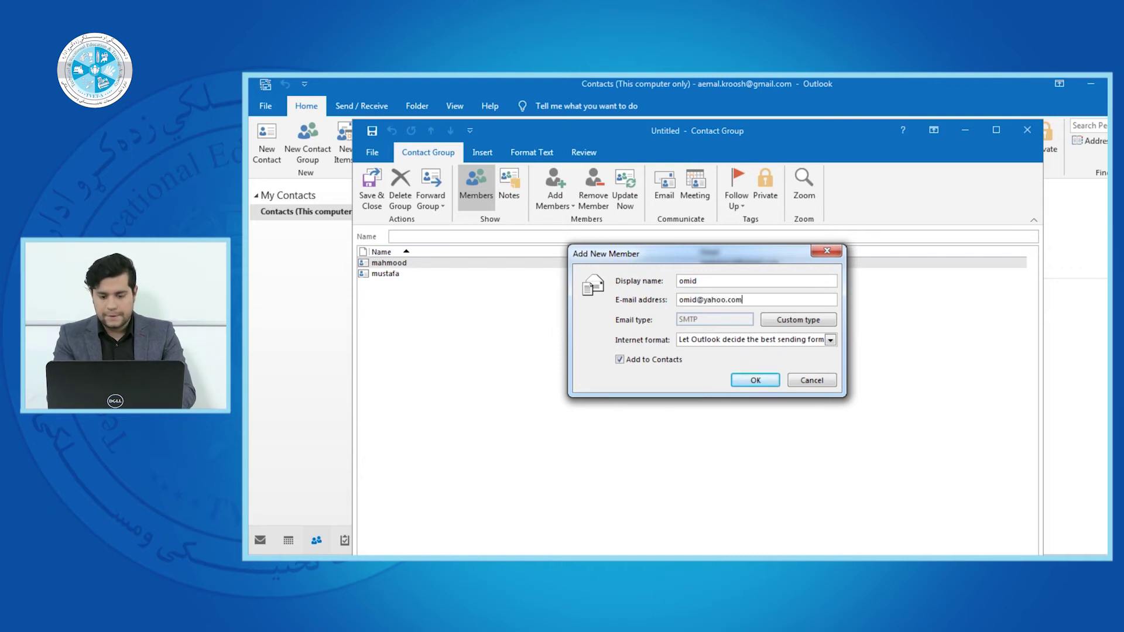
{"action": "key", "text": "Return"}
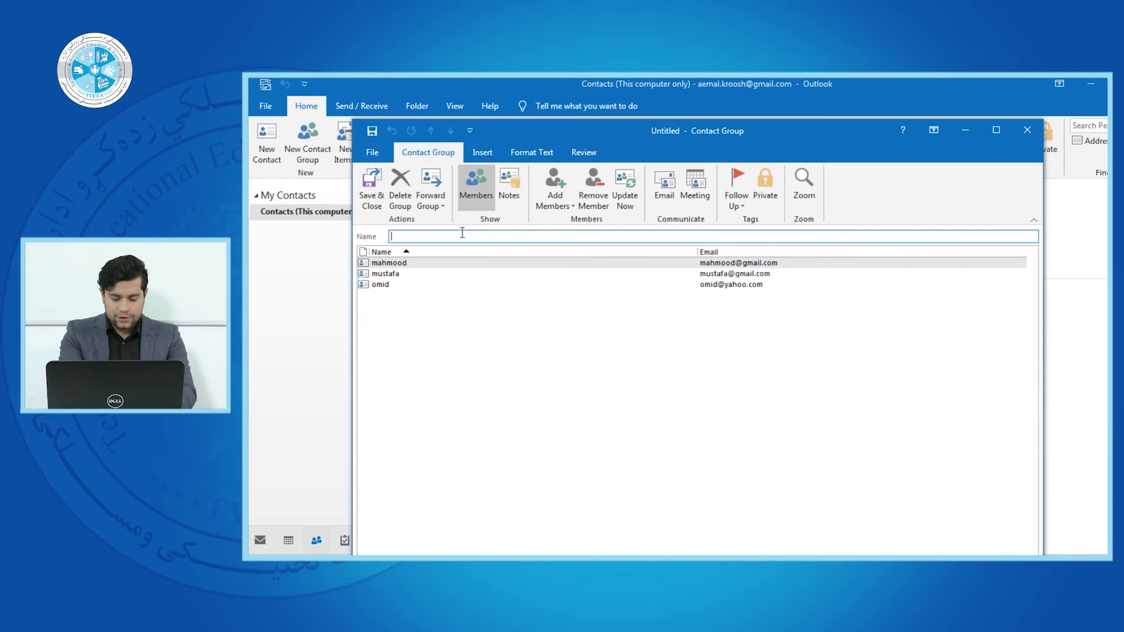
Name the group 'work friends' and save and close it
{"action": "type", "text": "wor"}
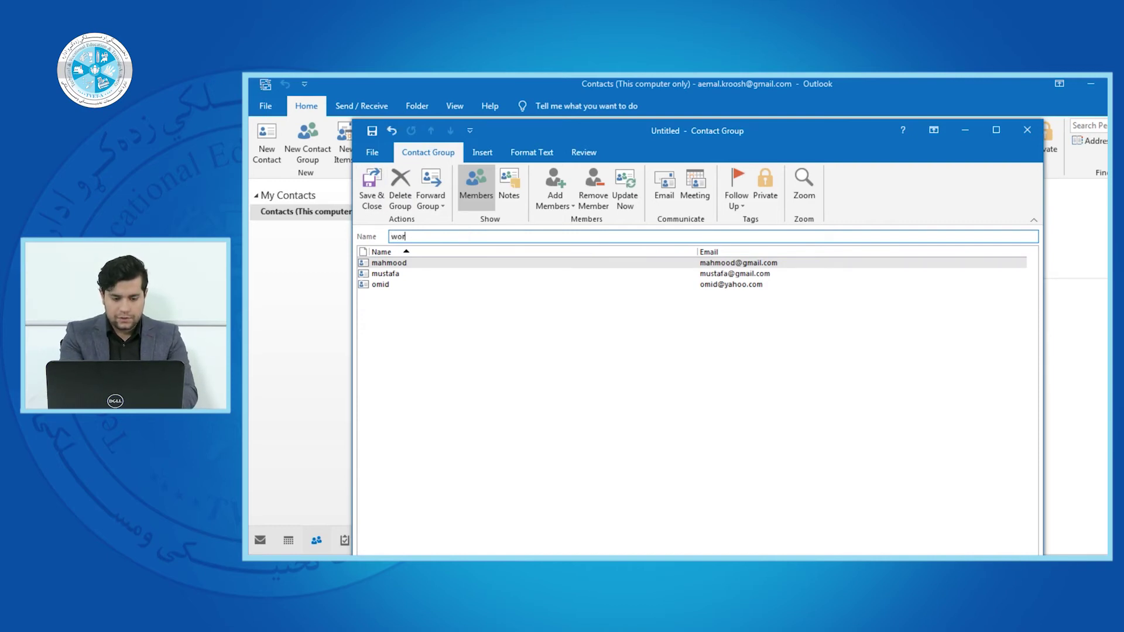
{"action": "type", "text": "k friends"}
{"action": "key", "text": "BackSpace"}
{"action": "type", "text": "ends"}
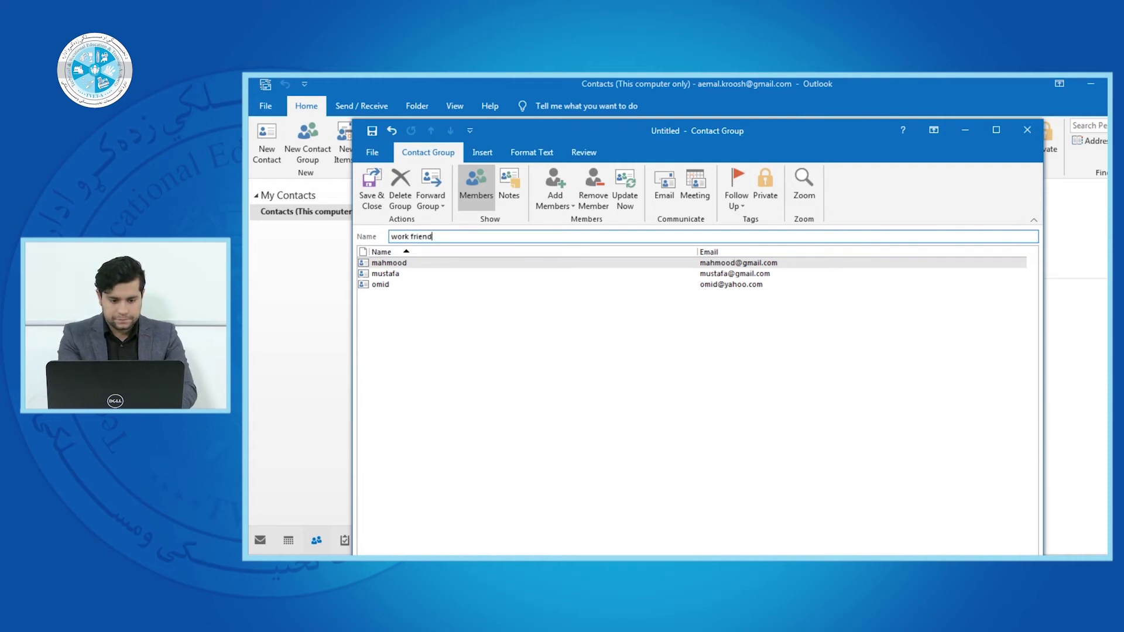
{"action": "key", "text": "Tab"}
{"action": "left_click", "coordinate": [366, 185]}
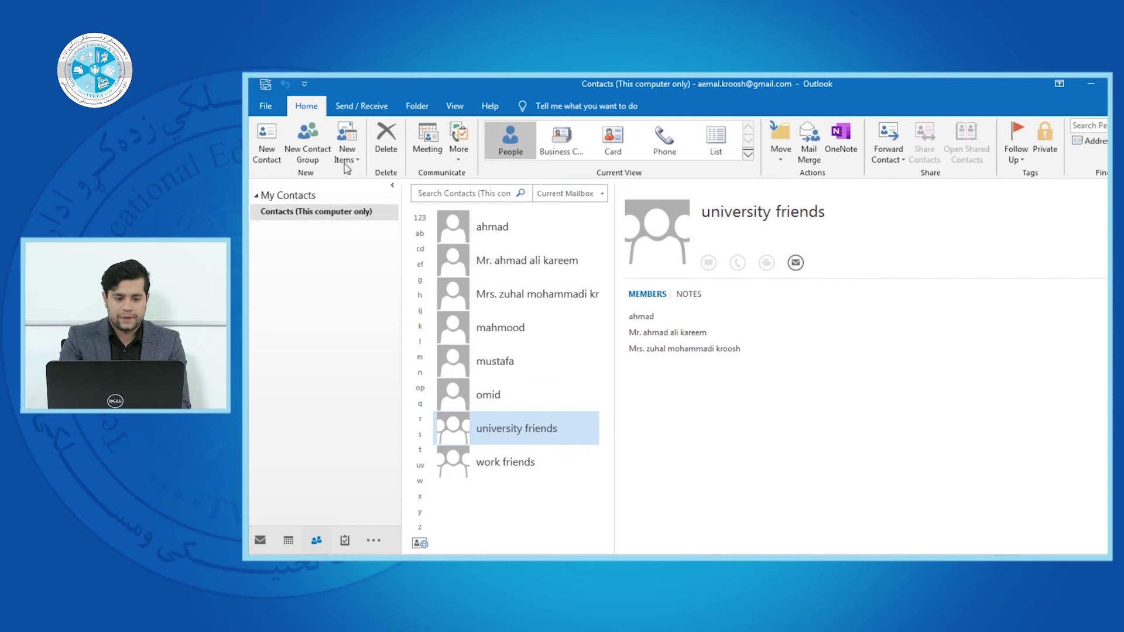
Create a new e-mail from the Mail view and delete its signature
{"action": "left_click", "coordinate": [259, 541]}
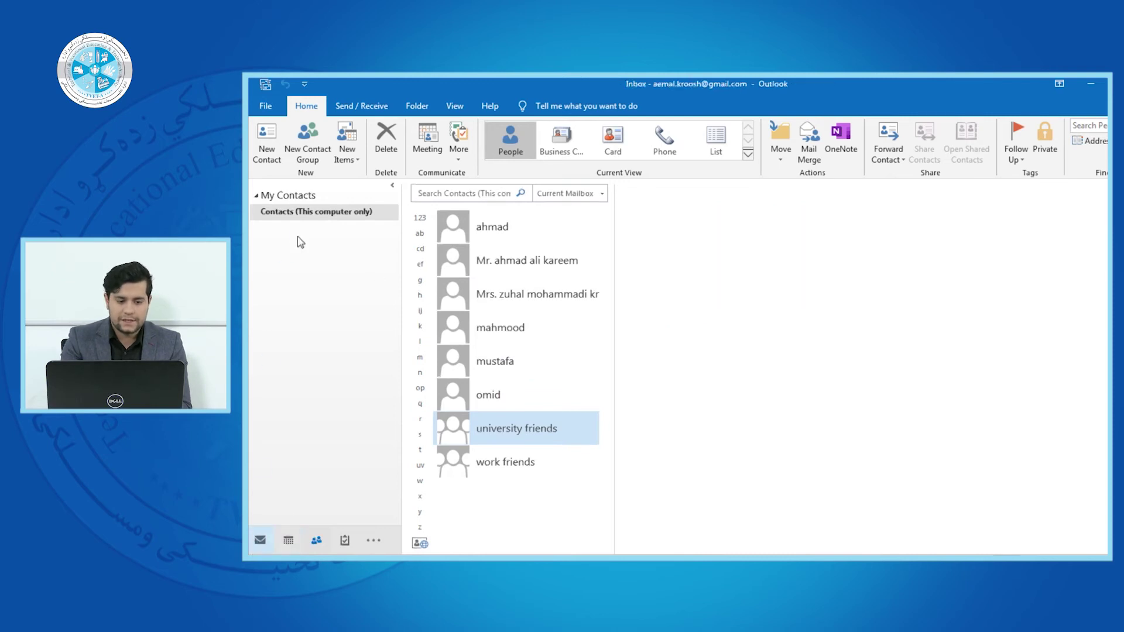
{"action": "left_click", "coordinate": [271, 149]}
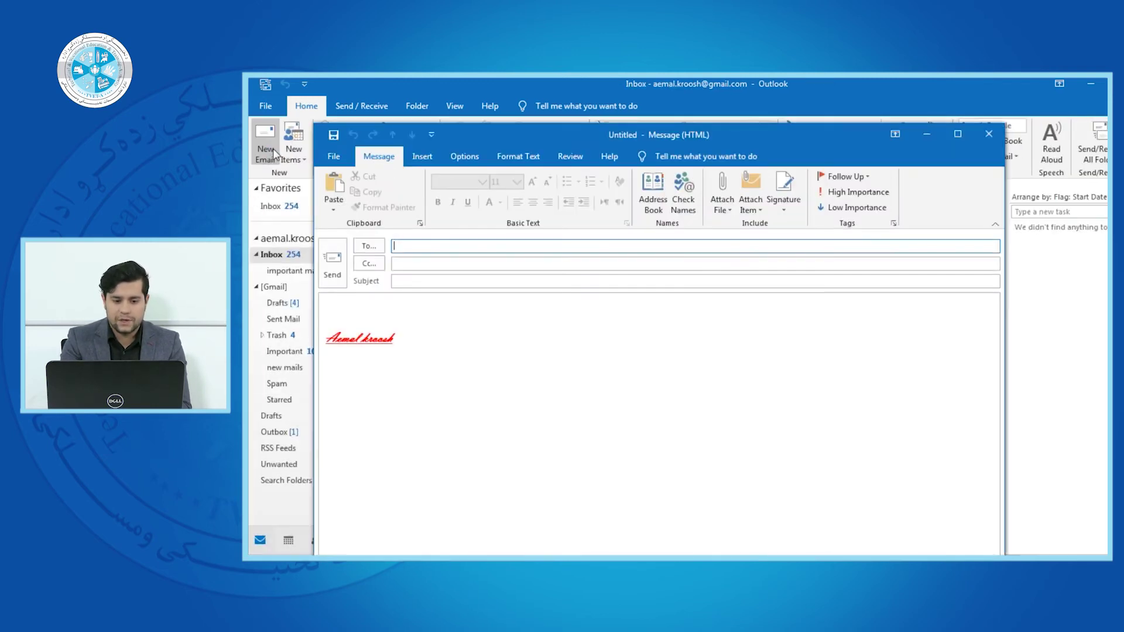
{"action": "left_click", "coordinate": [320, 344]}
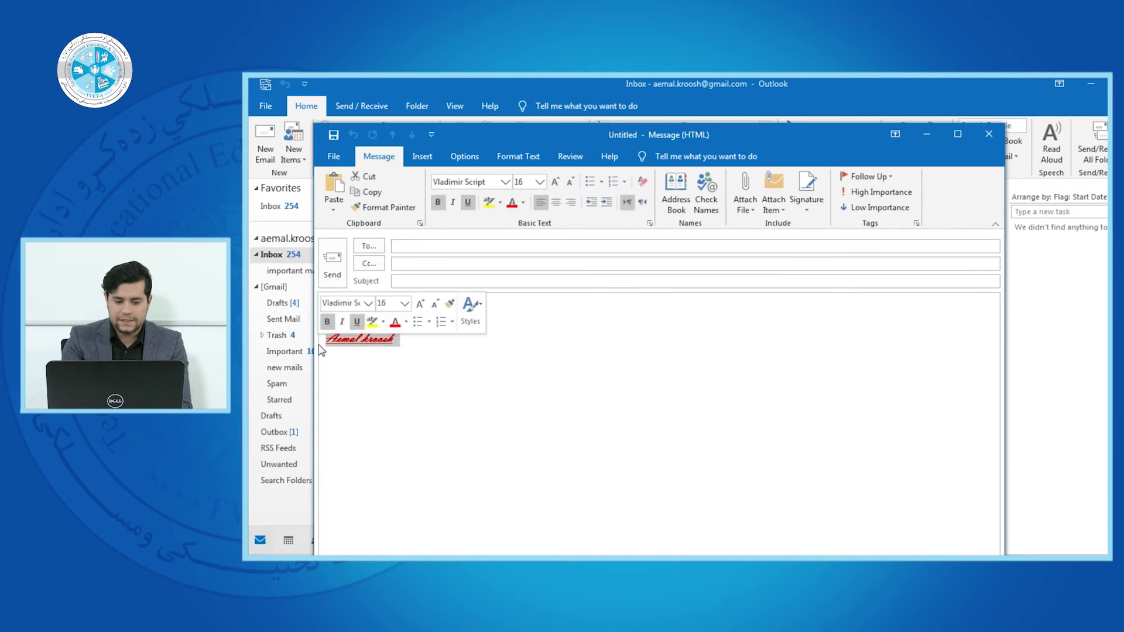
{"action": "key", "text": "Delete"}
Address it to university friends, expand the group into members, then delete all recipients
{"action": "left_click", "coordinate": [402, 244]}
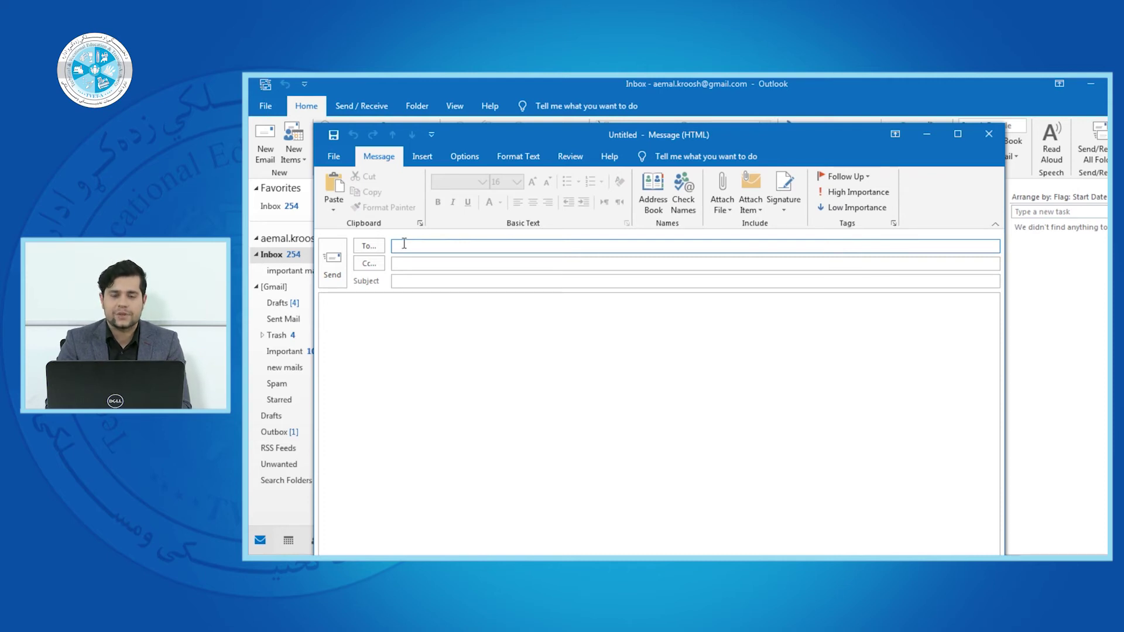
{"action": "type", "text": "uni"}
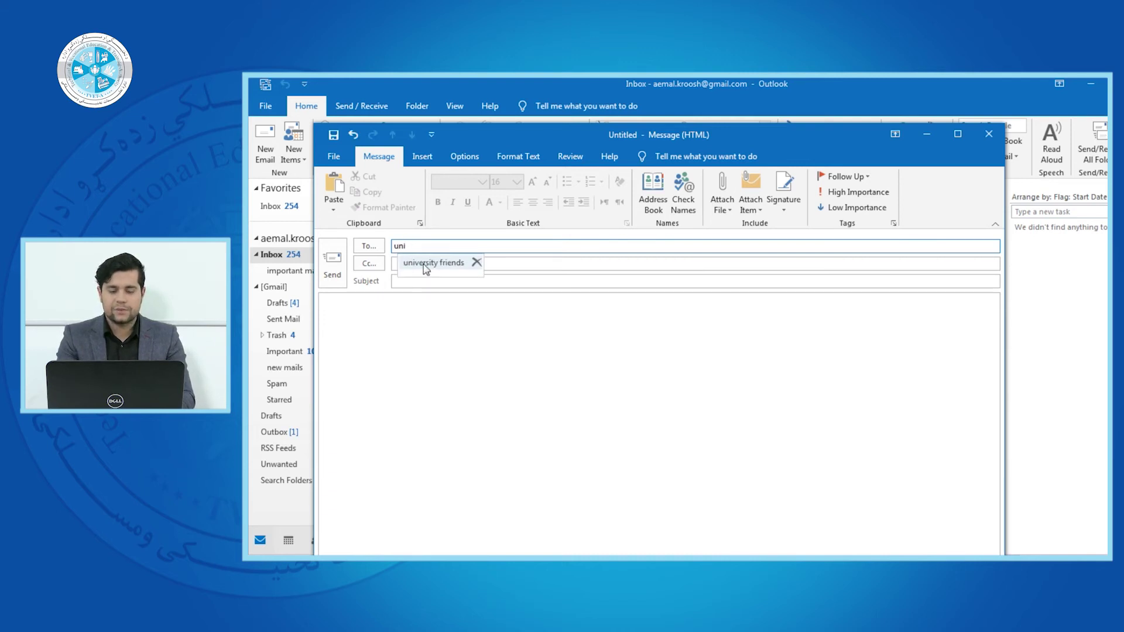
{"action": "left_click", "coordinate": [426, 265]}
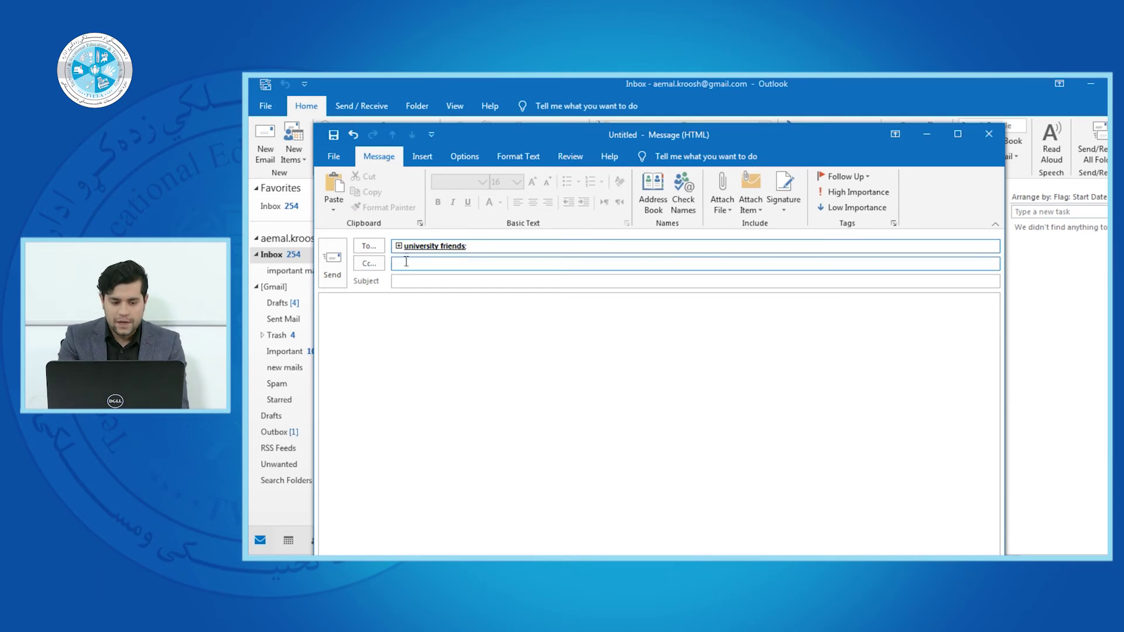
{"action": "mouse_move", "coordinate": [399, 248]}
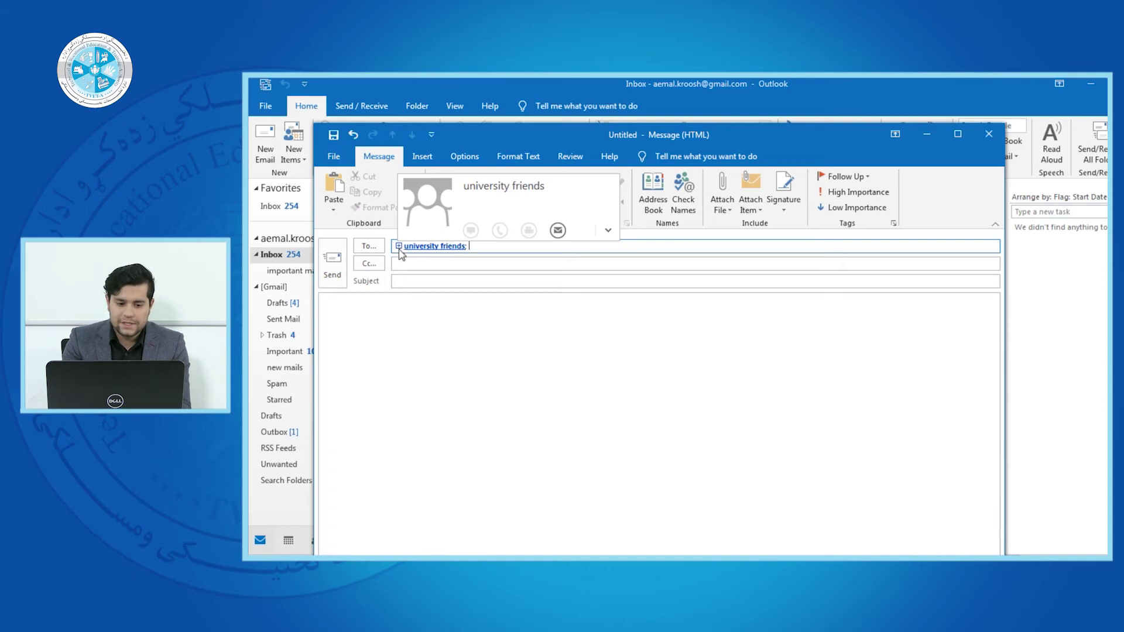
{"action": "left_click", "coordinate": [399, 246]}
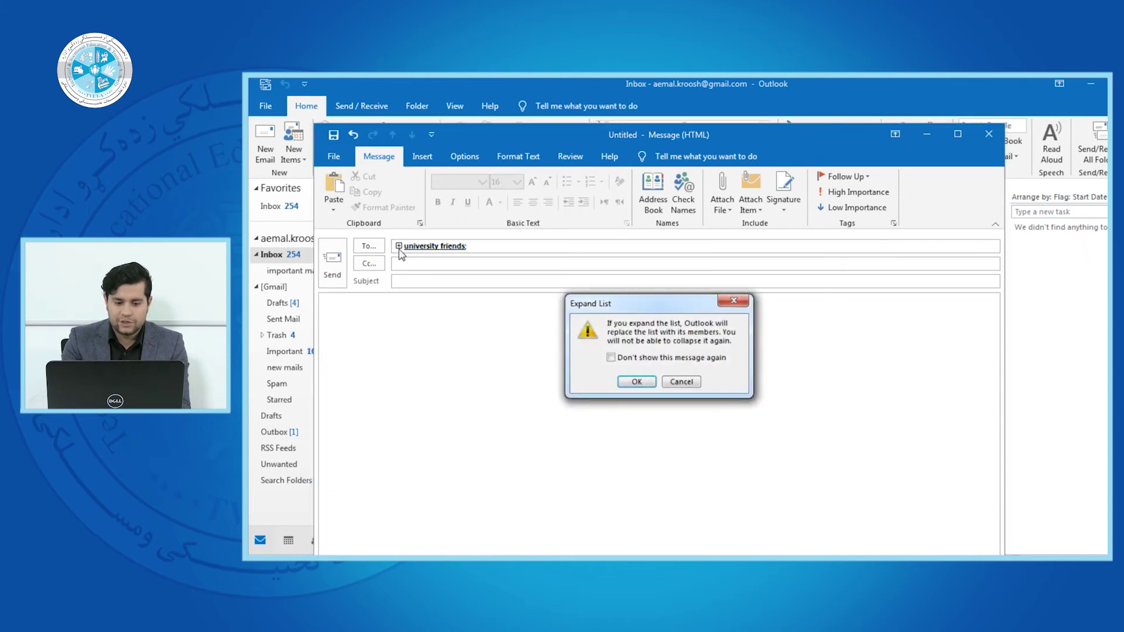
{"action": "left_click", "coordinate": [642, 390]}
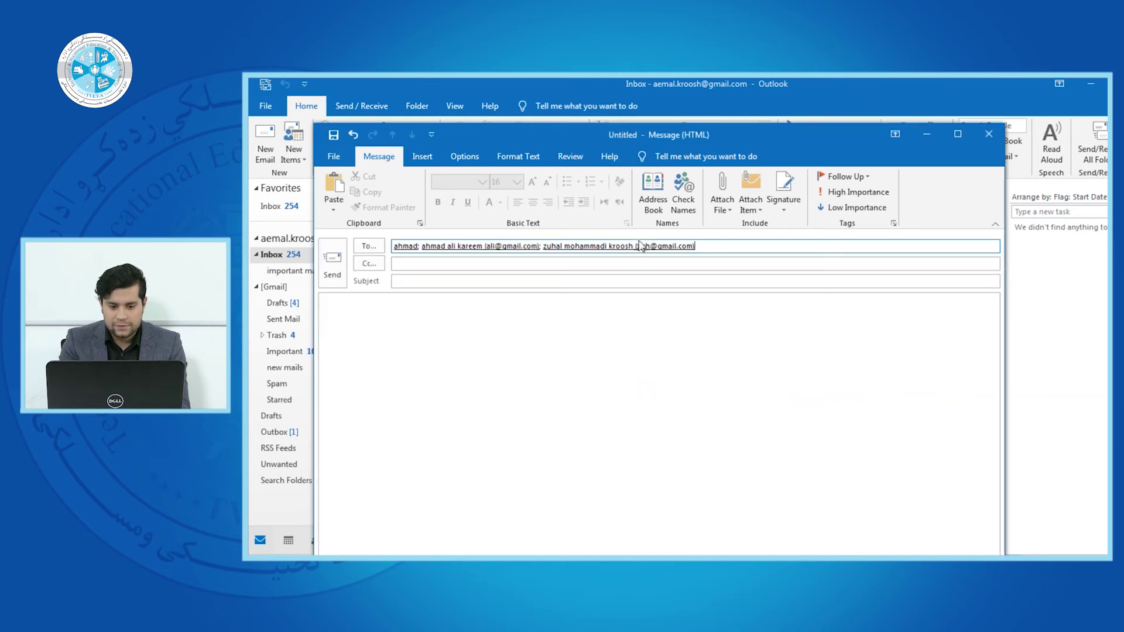
{"action": "left_click_drag", "start_coordinate": [708, 244], "coordinate": [365, 257]}
{"action": "key", "text": "Delete"}
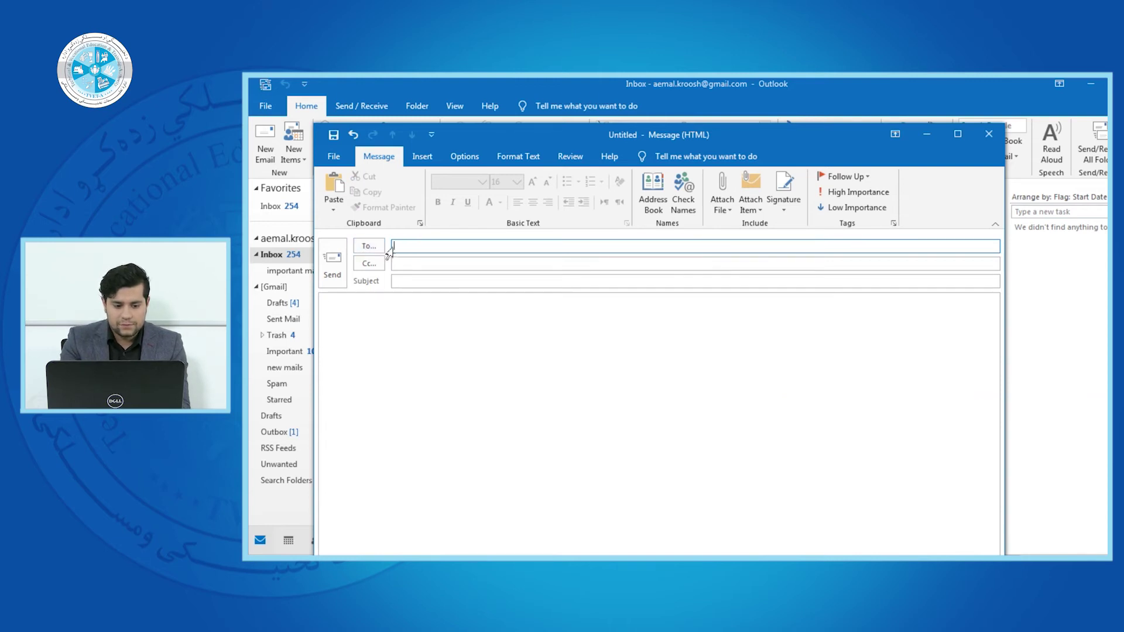
Readdress the draft to university friends, write the 'Hello friends' greeting, and fix the signature's surname
{"action": "type", "text": "uni"}
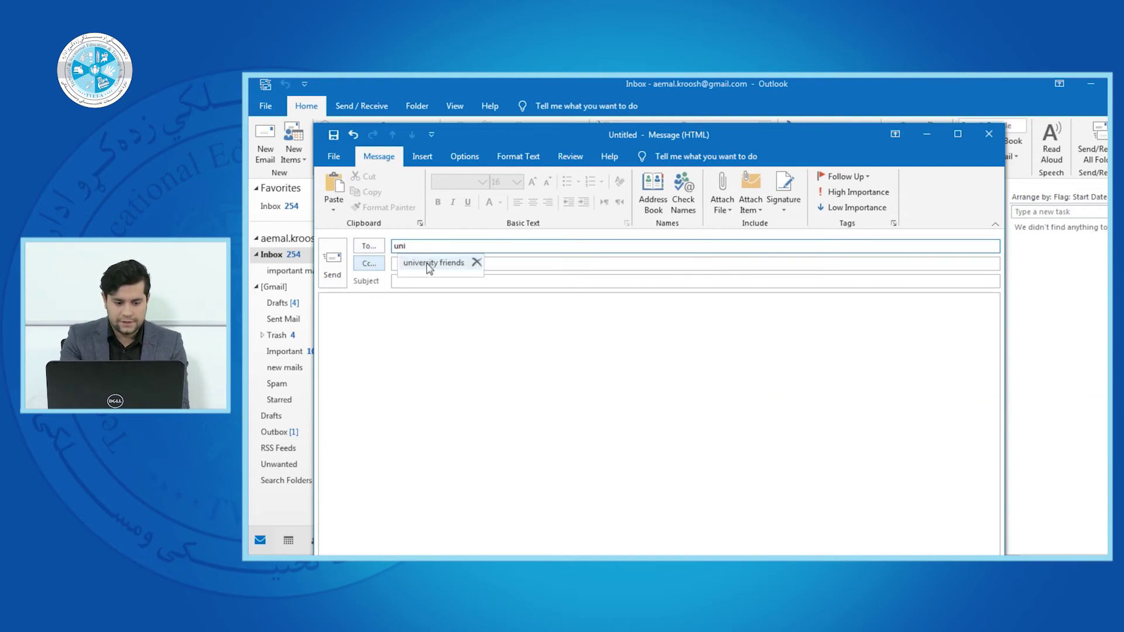
{"action": "left_click", "coordinate": [427, 267]}
{"action": "left_click", "coordinate": [415, 322]}
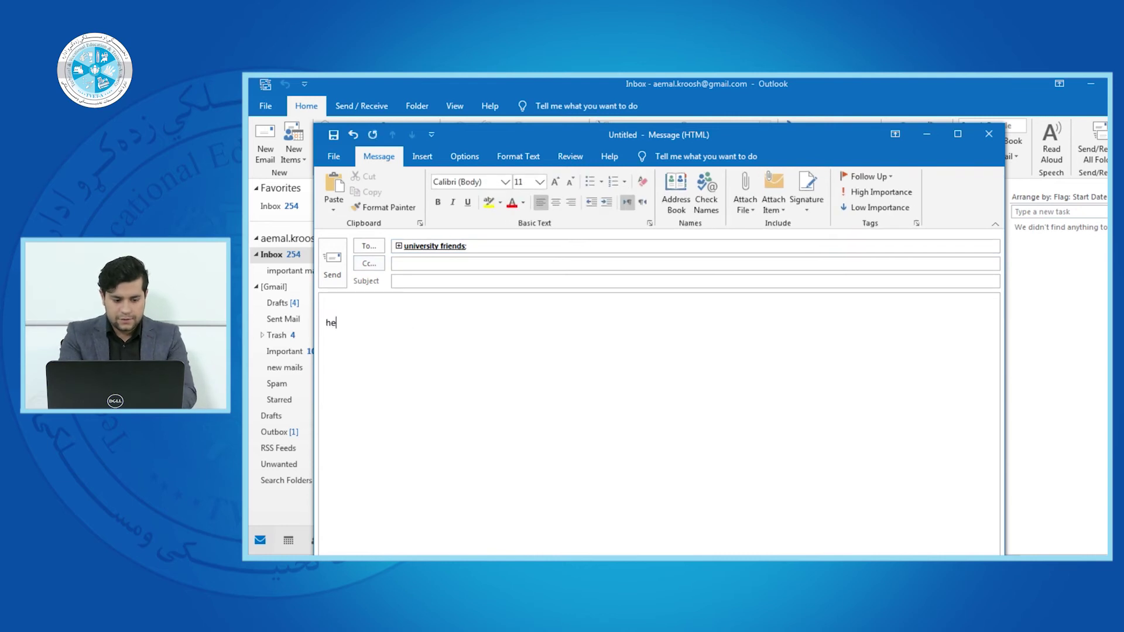
{"action": "type", "text": "hello f"}
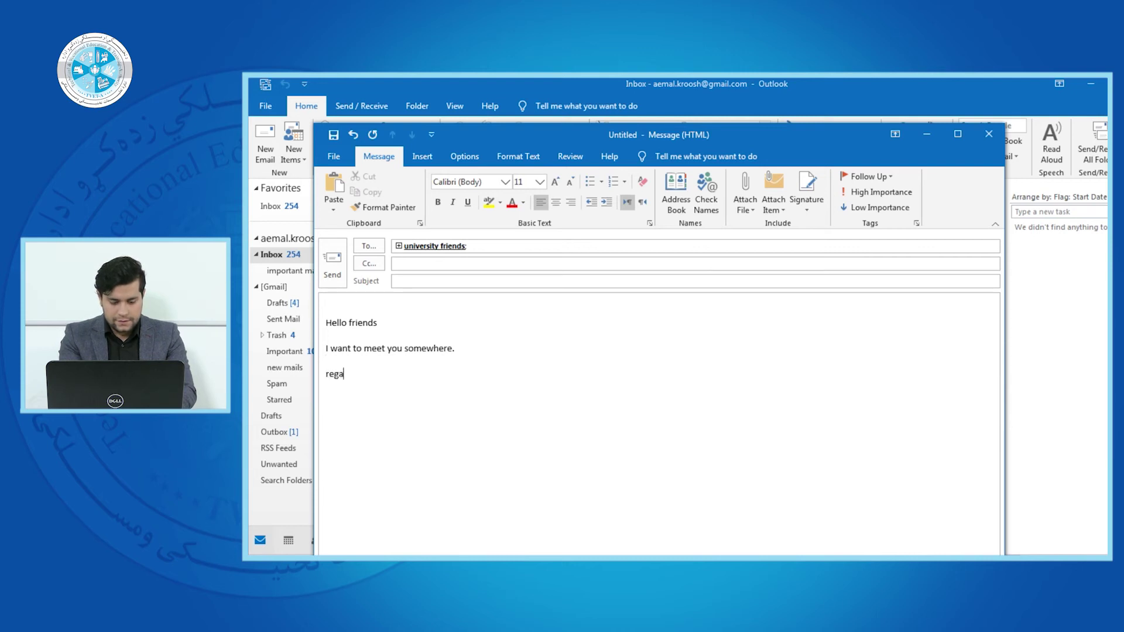
{"action": "type", "text": "."}
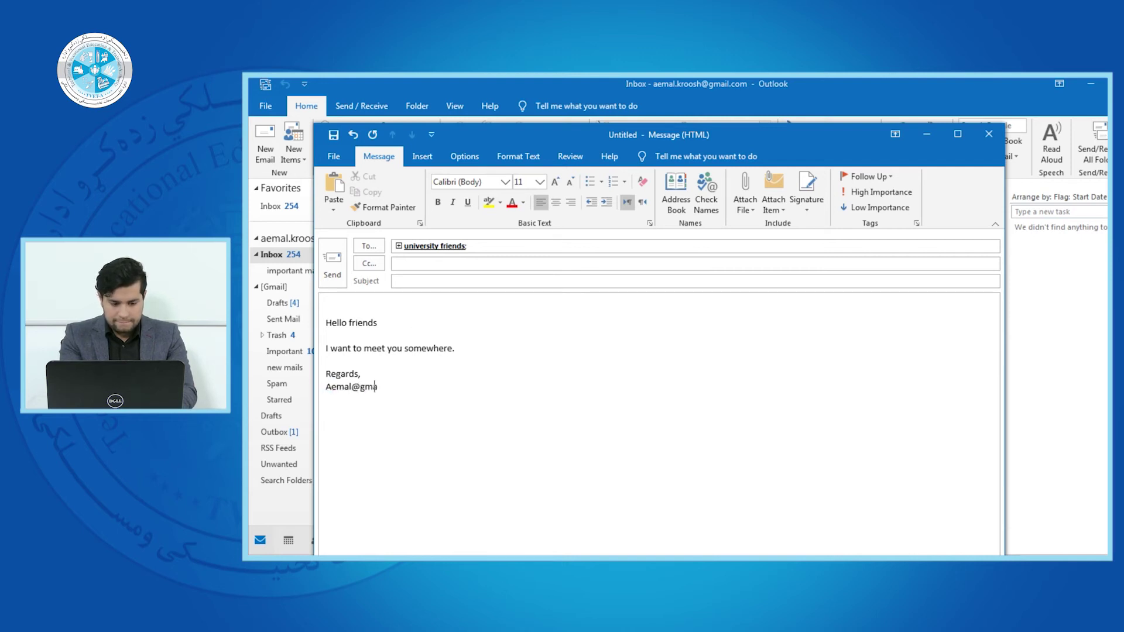
{"action": "key", "text": "BackSpace"}
{"action": "key", "text": "BackSpace"}
{"action": "type", "text": "Kroosh"}
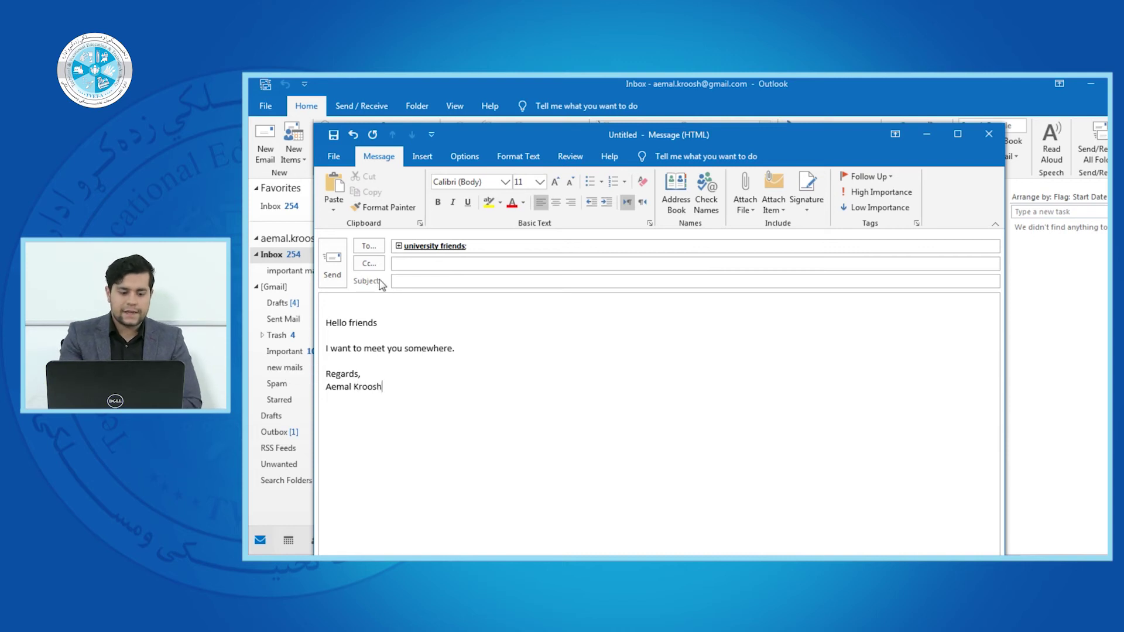
Replace university friends in the To line with its individual members, then delete them all
{"action": "left_click", "coordinate": [398, 246]}
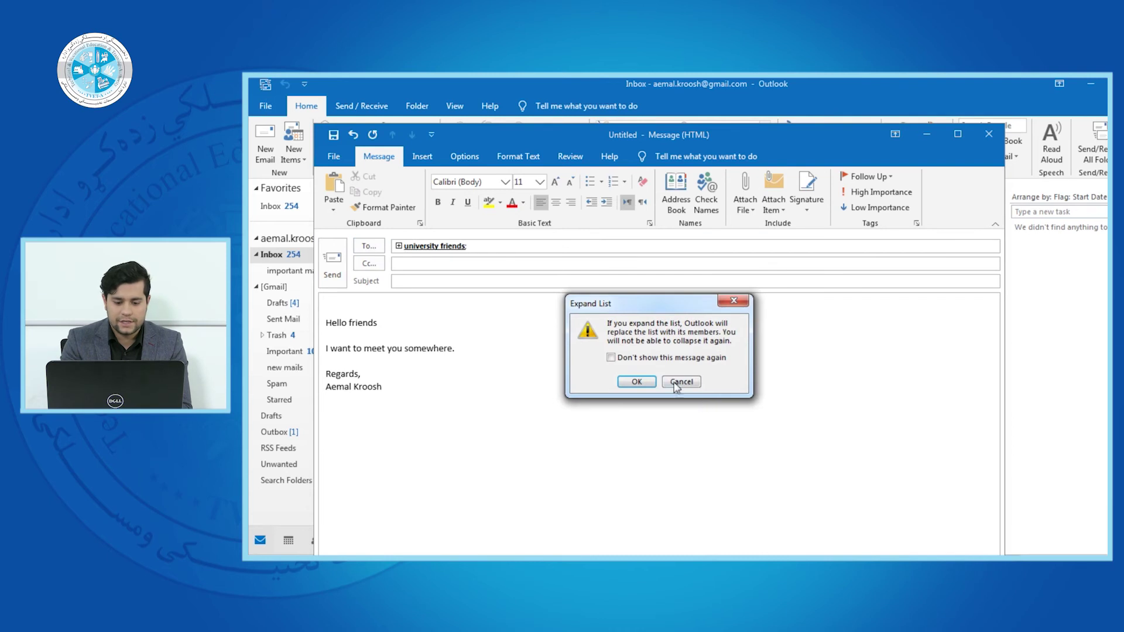
{"action": "left_click", "coordinate": [636, 381]}
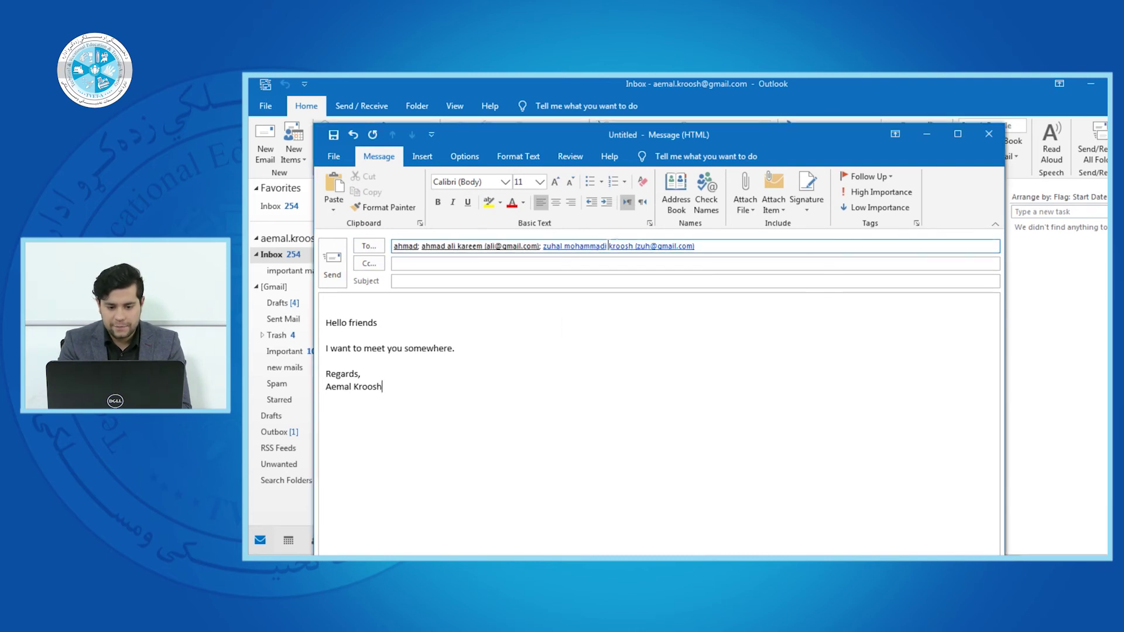
{"action": "left_click", "coordinate": [705, 246]}
{"action": "left_click", "coordinate": [688, 248]}
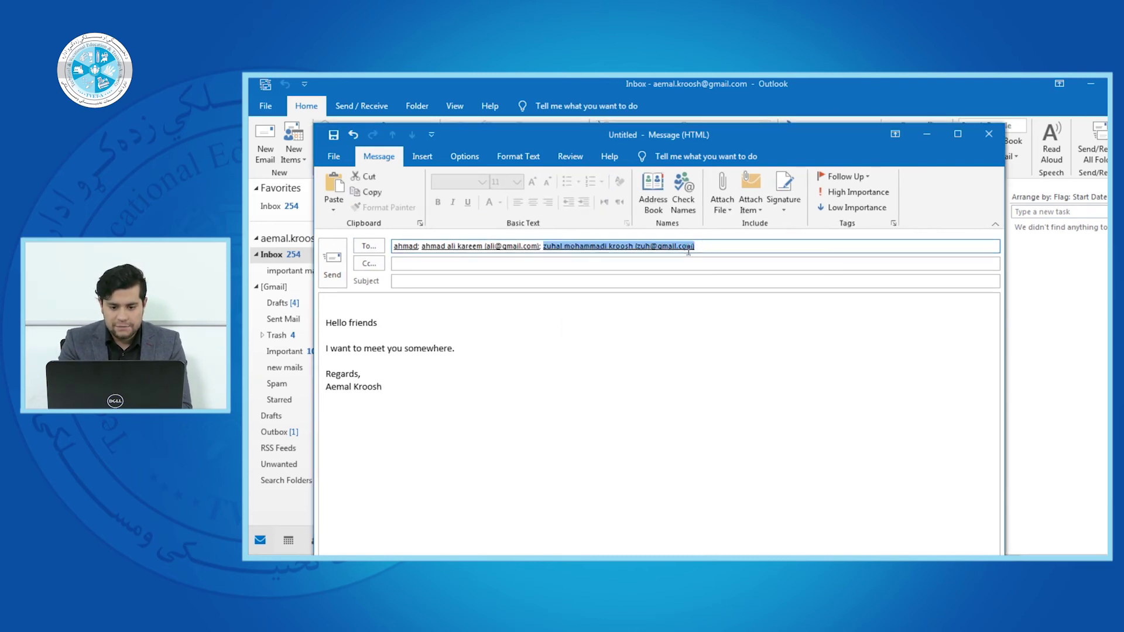
{"action": "left_click_drag", "start_coordinate": [599, 256], "coordinate": [418, 251]}
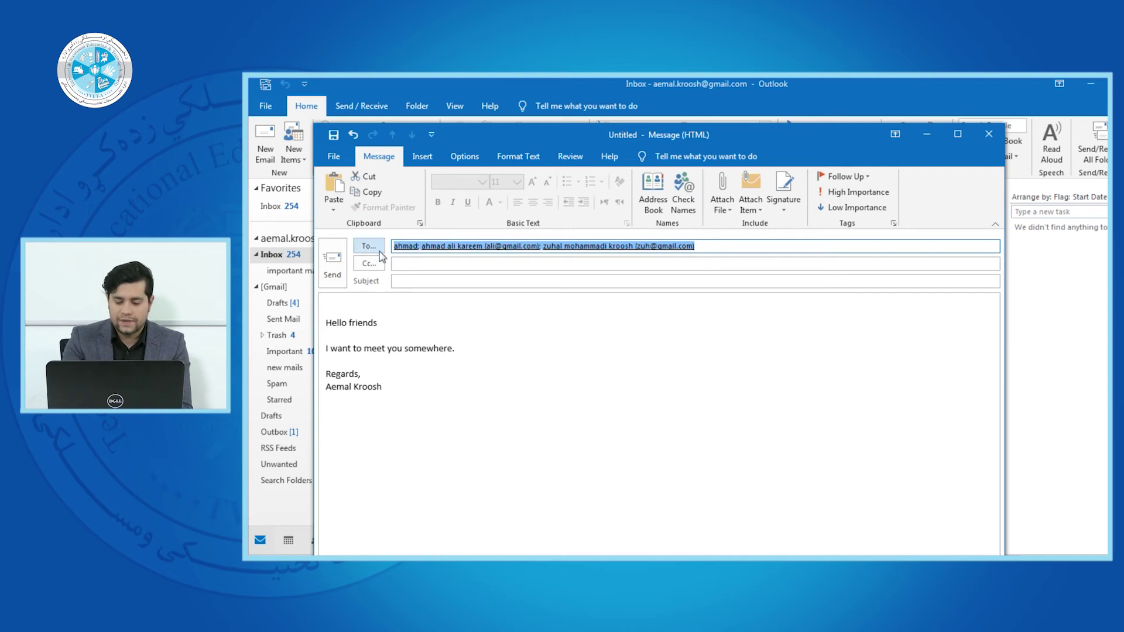
{"action": "key", "text": "Delete"}
{"action": "left_click_drag", "start_coordinate": [413, 391], "coordinate": [327, 337]}
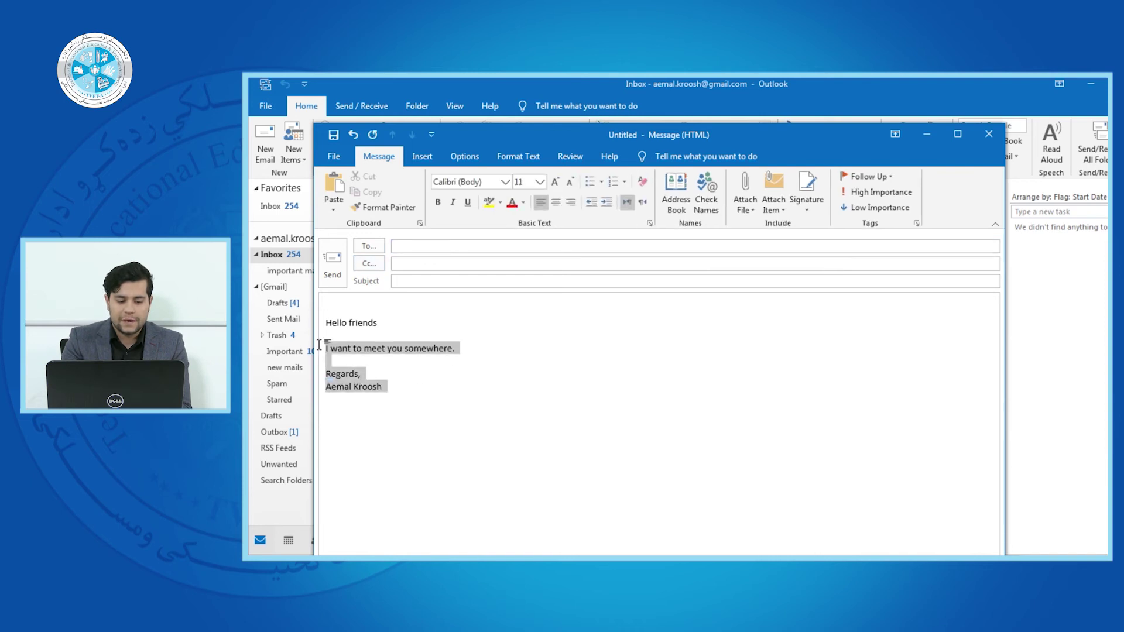
{"action": "left_click", "coordinate": [400, 359]}
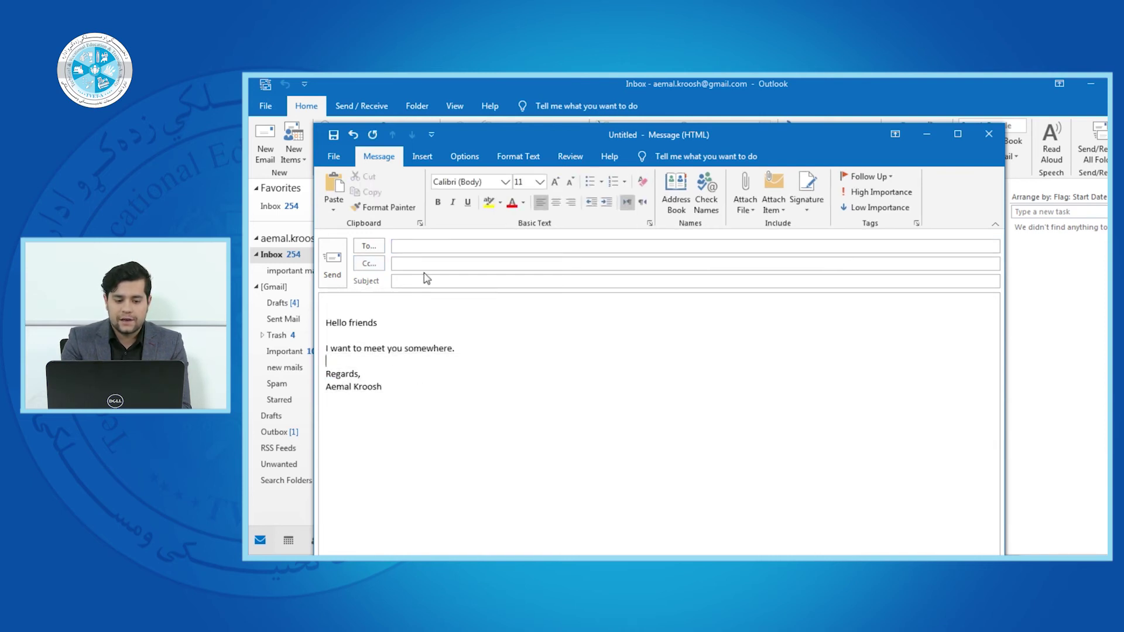
{"action": "left_click", "coordinate": [425, 245]}
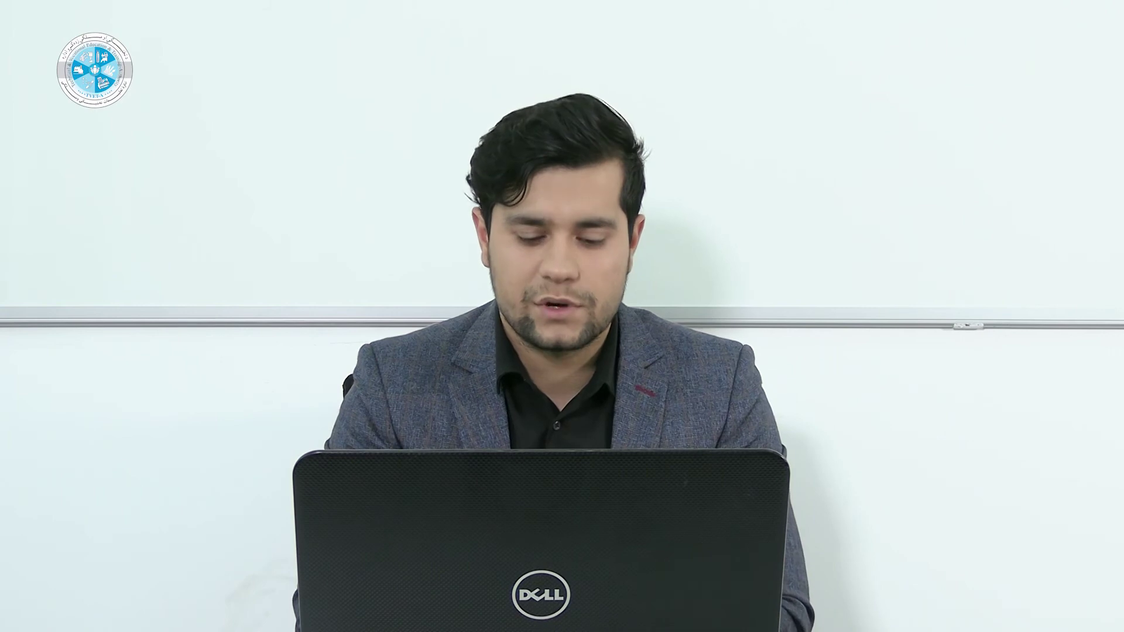
{"action": "type", "text": "w"}
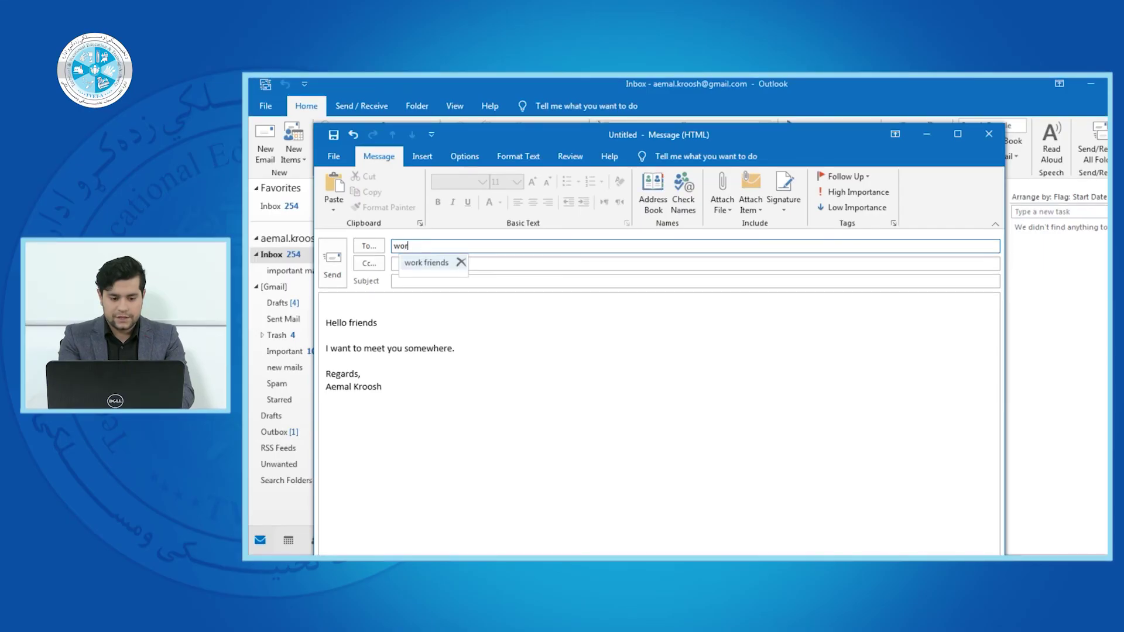
{"action": "type", "text": "or"}
{"action": "left_click", "coordinate": [417, 263]}
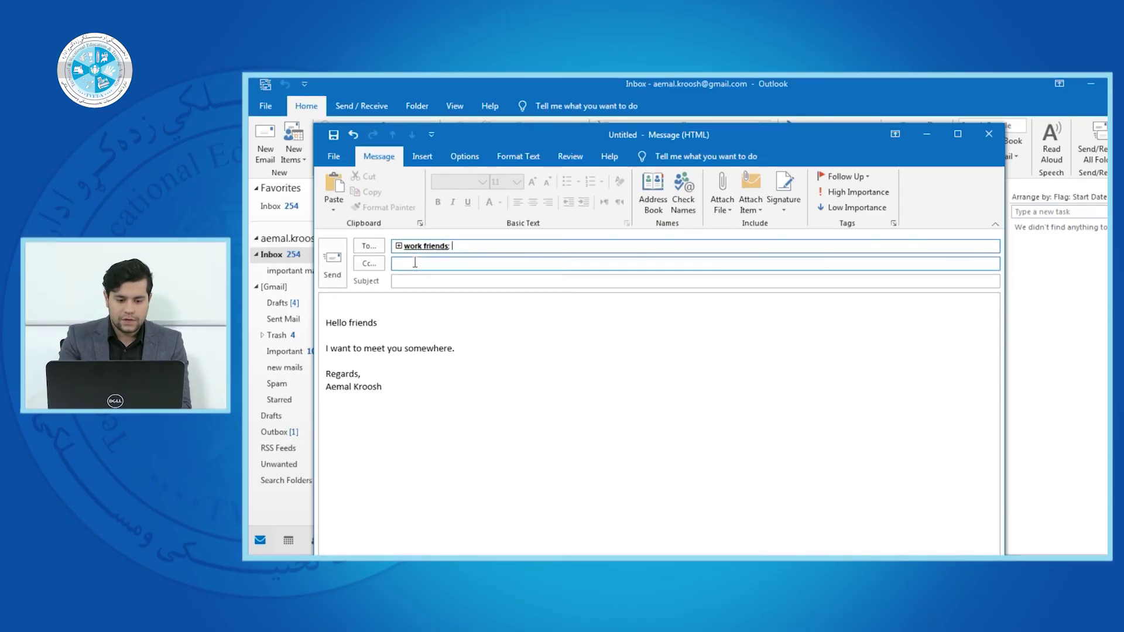
{"action": "left_click", "coordinate": [417, 373]}
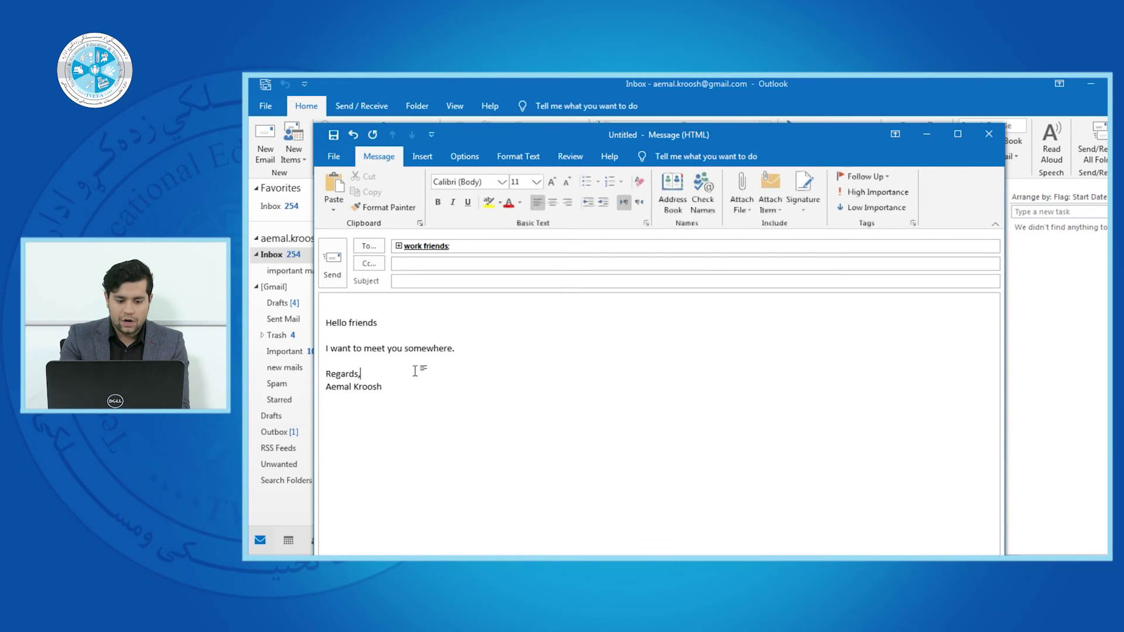
{"action": "left_click", "coordinate": [398, 246]}
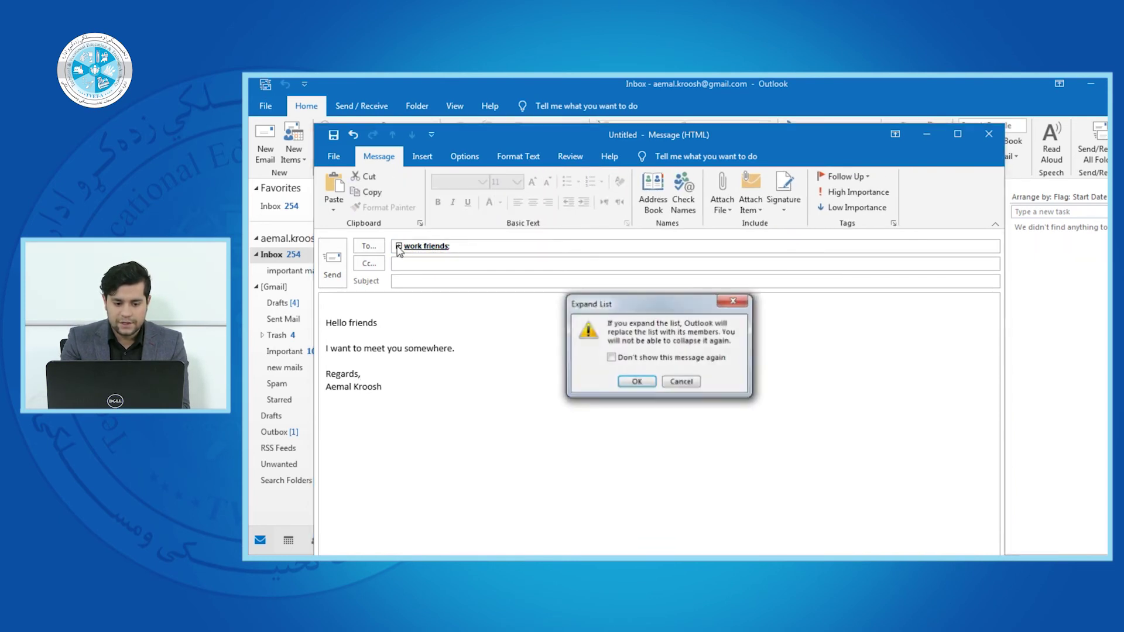
{"action": "left_click", "coordinate": [637, 381]}
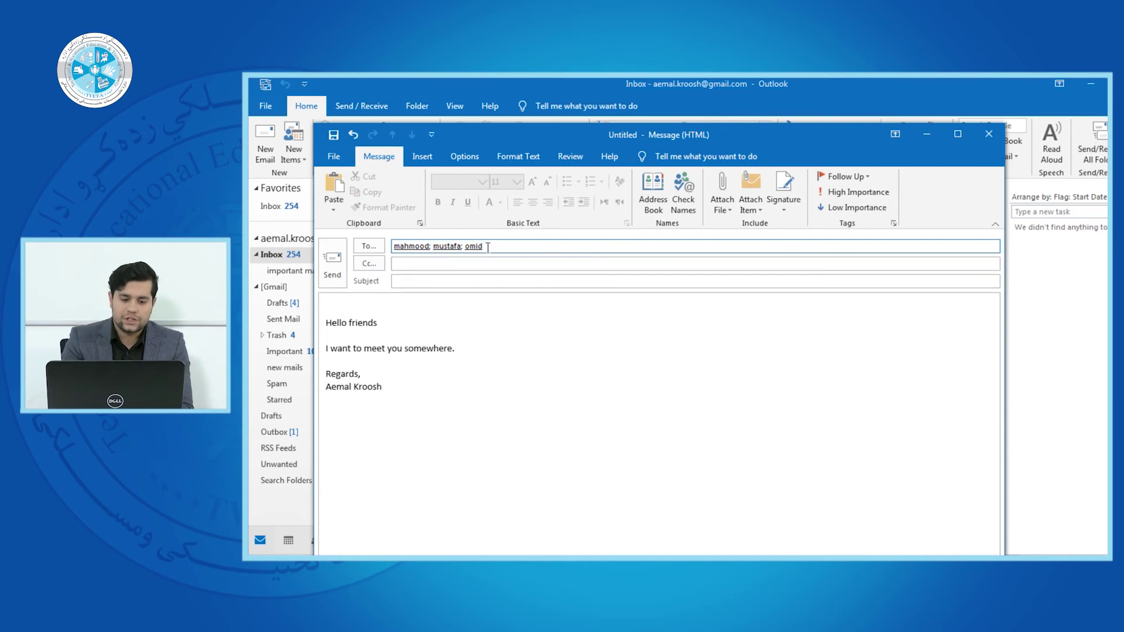
{"action": "mouse_move", "coordinate": [473, 246]}
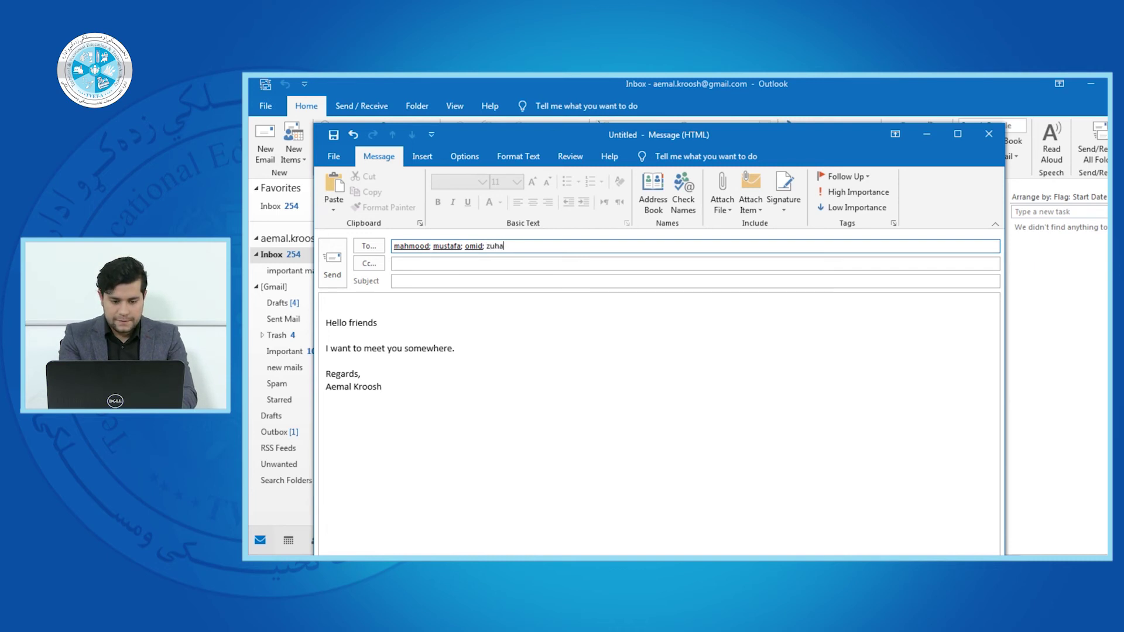
{"action": "type", "text": "a"}
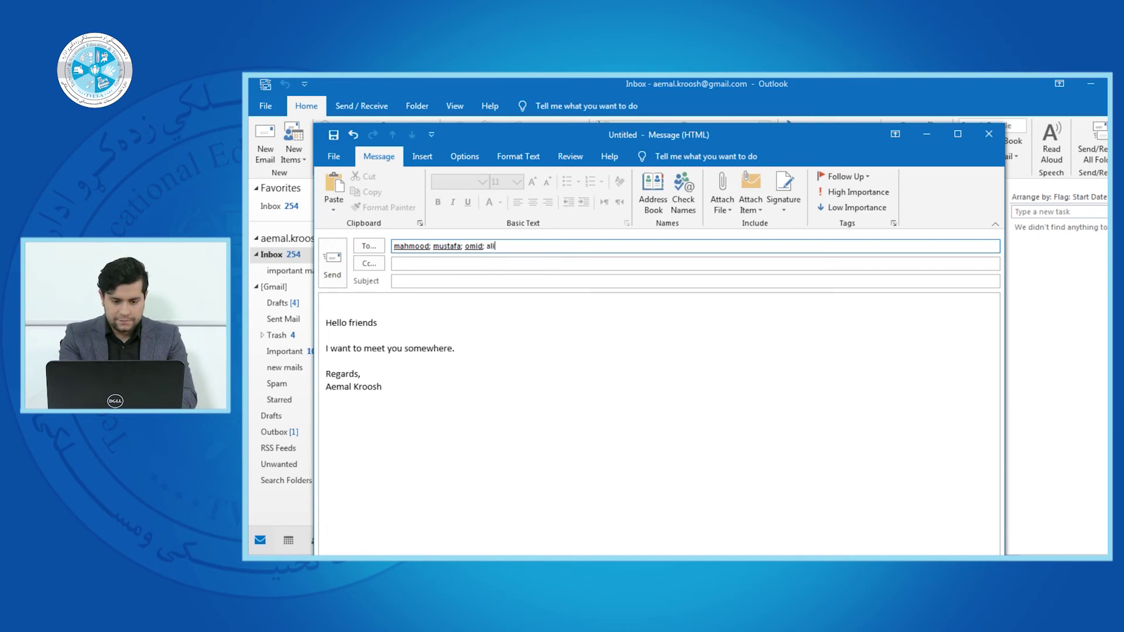
{"action": "left_click", "coordinate": [502, 265]}
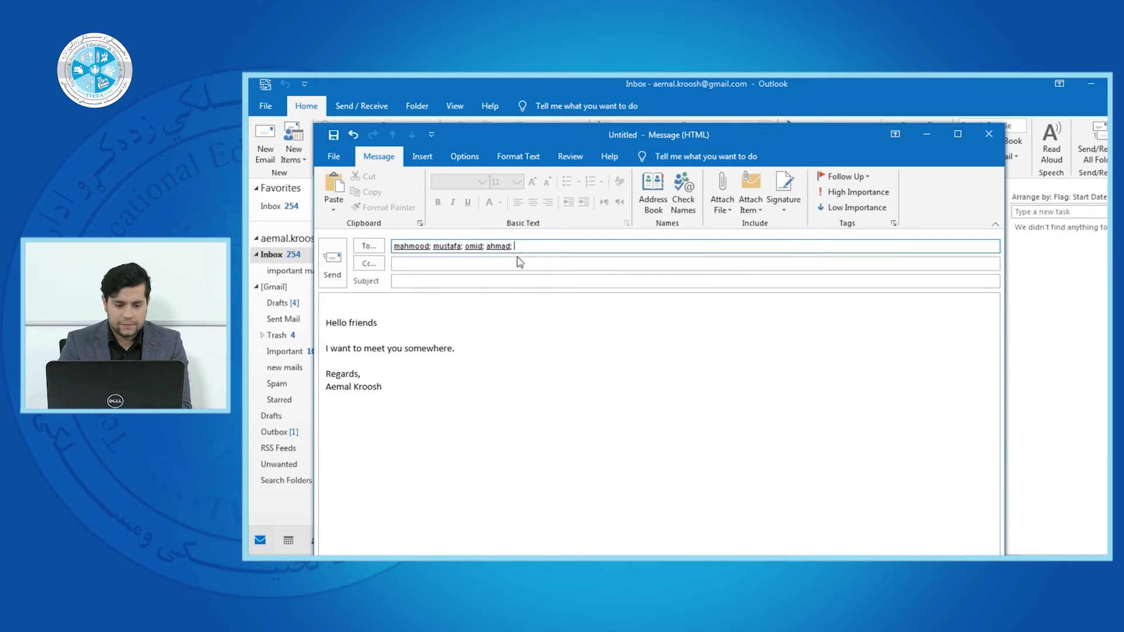
{"action": "left_click_drag", "start_coordinate": [515, 246], "coordinate": [396, 240]}
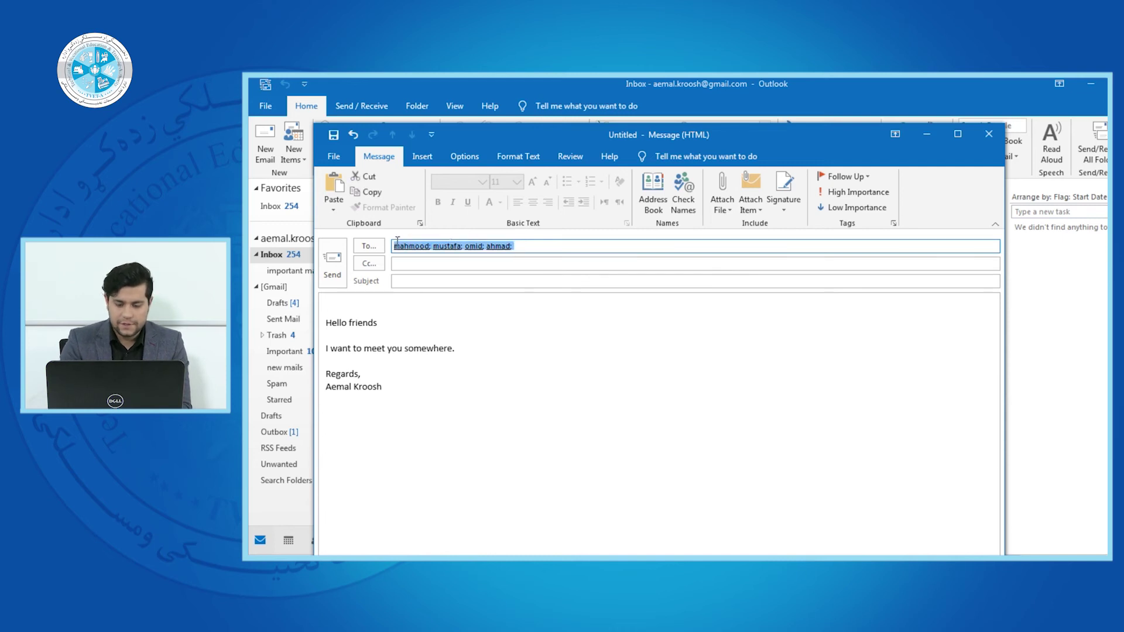
{"action": "key", "text": "Delete"}
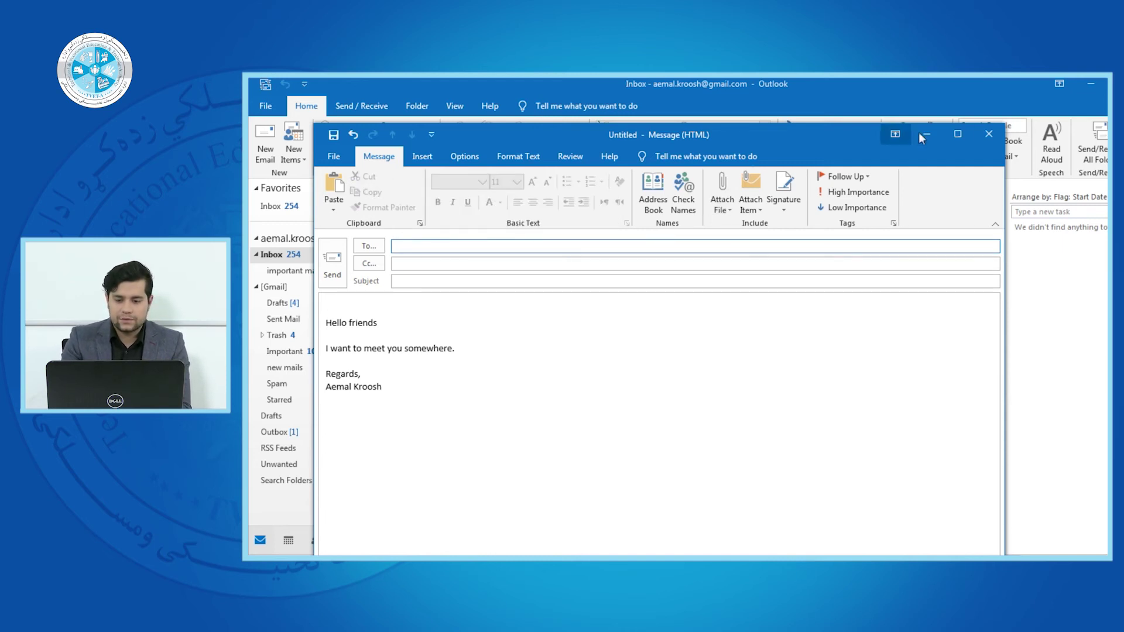
Discard the unsent draft, then list the university friends group's three members in Contacts
{"action": "left_click", "coordinate": [989, 134]}
{"action": "left_click", "coordinate": [711, 364]}
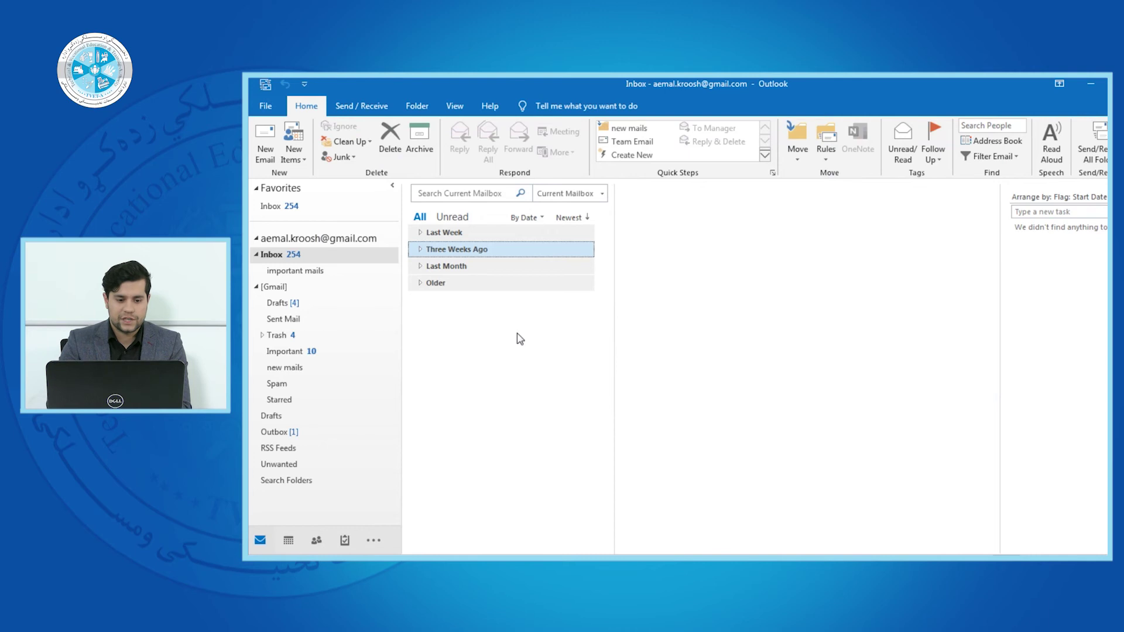
{"action": "left_click", "coordinate": [316, 543]}
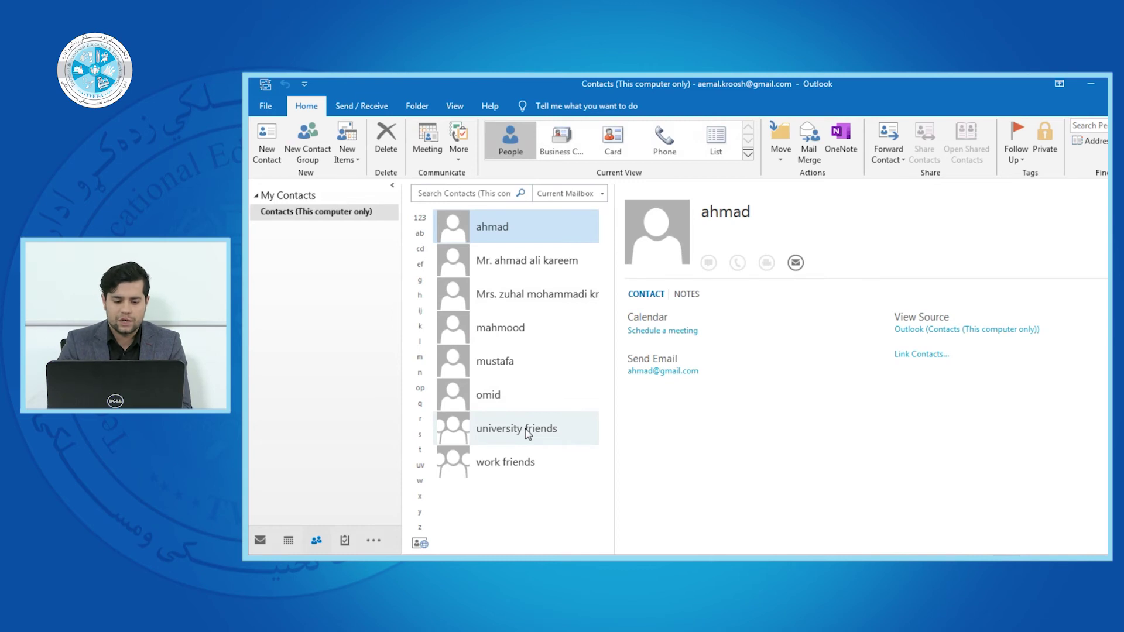
{"action": "left_click", "coordinate": [529, 433]}
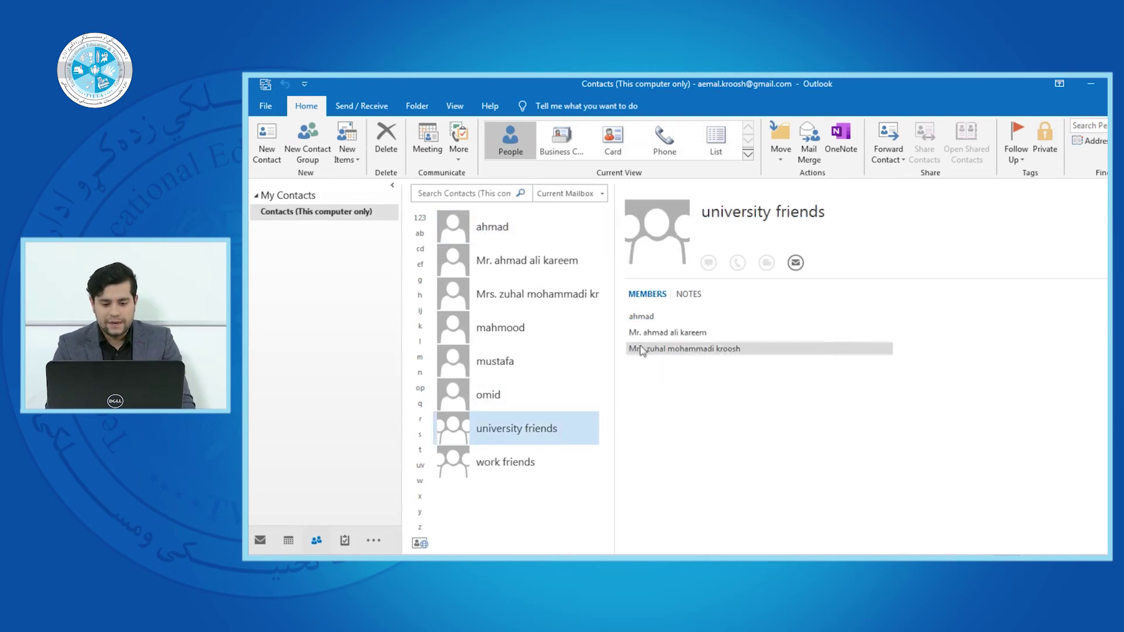
{"action": "mouse_move", "coordinate": [656, 321]}
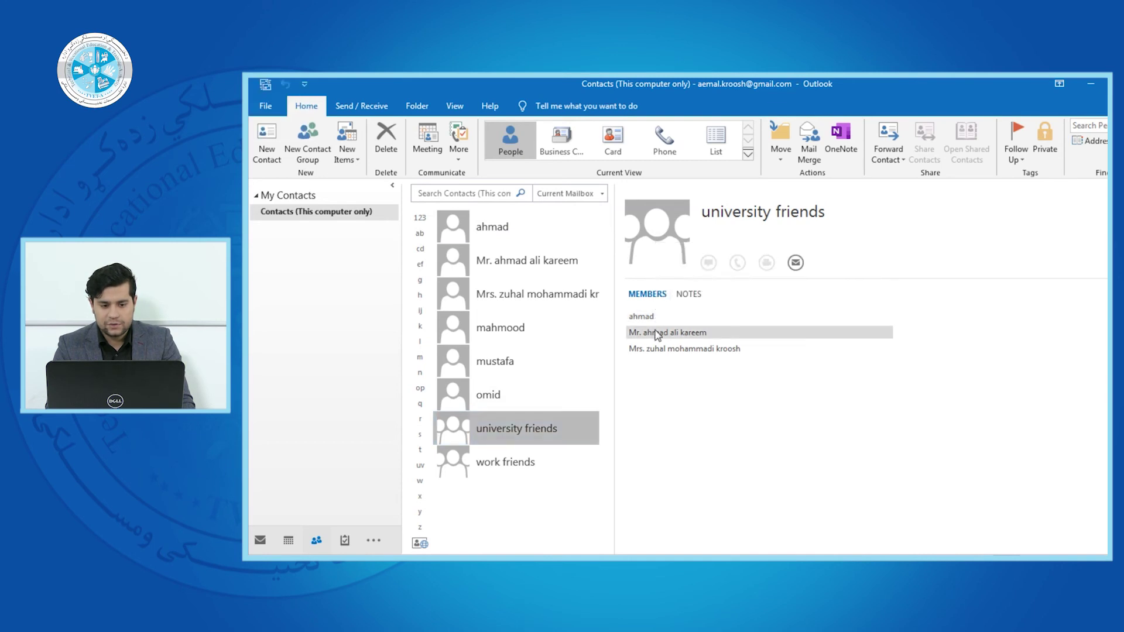
Remove the last member from the university friends contact group, then save and close the group
{"action": "double_click", "coordinate": [535, 415]}
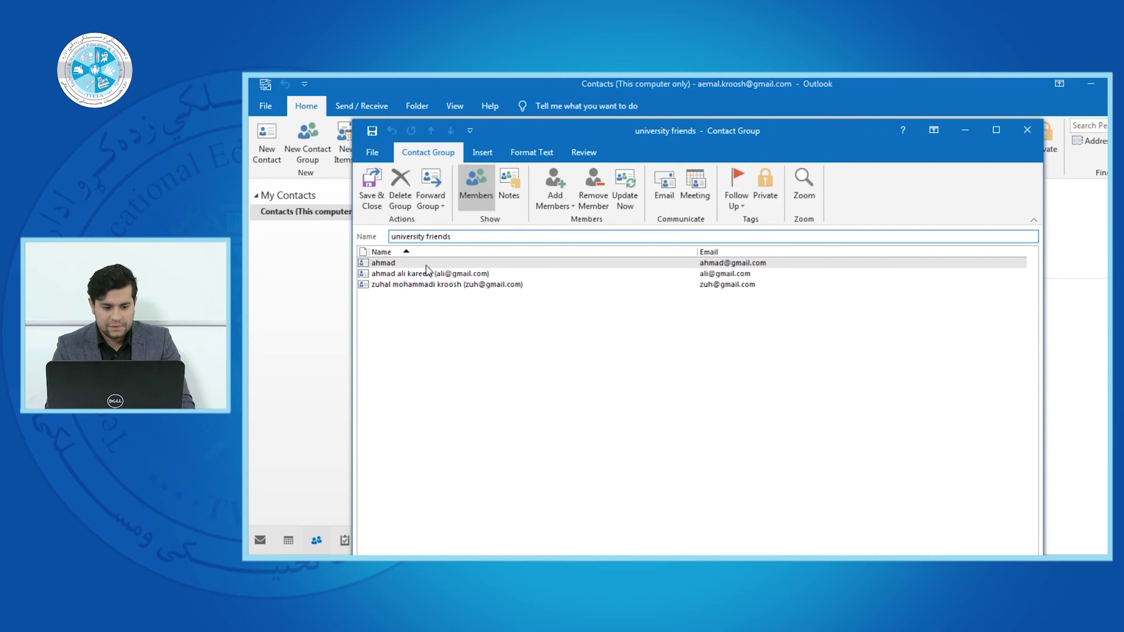
{"action": "left_click", "coordinate": [428, 285]}
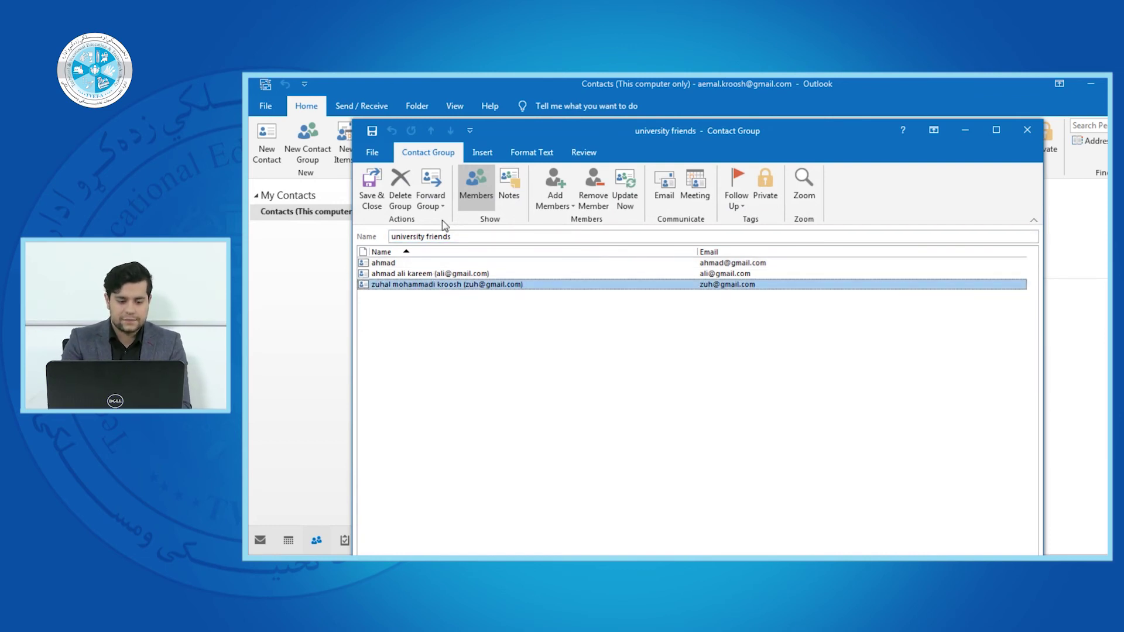
{"action": "left_click", "coordinate": [402, 188]}
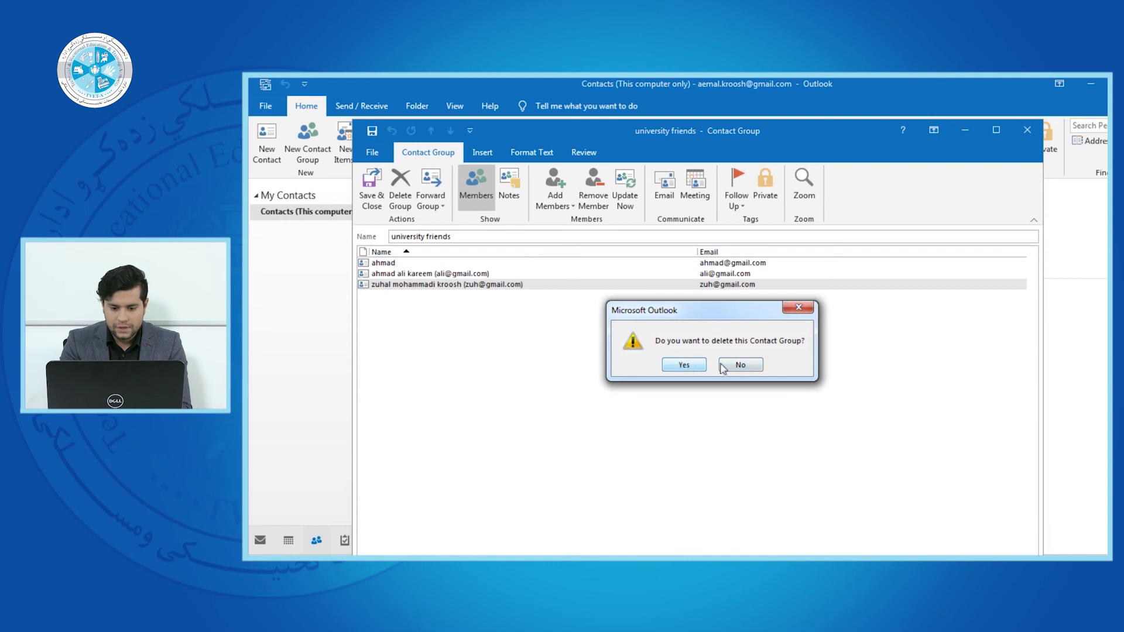
{"action": "left_click", "coordinate": [739, 364]}
{"action": "left_click", "coordinate": [592, 188]}
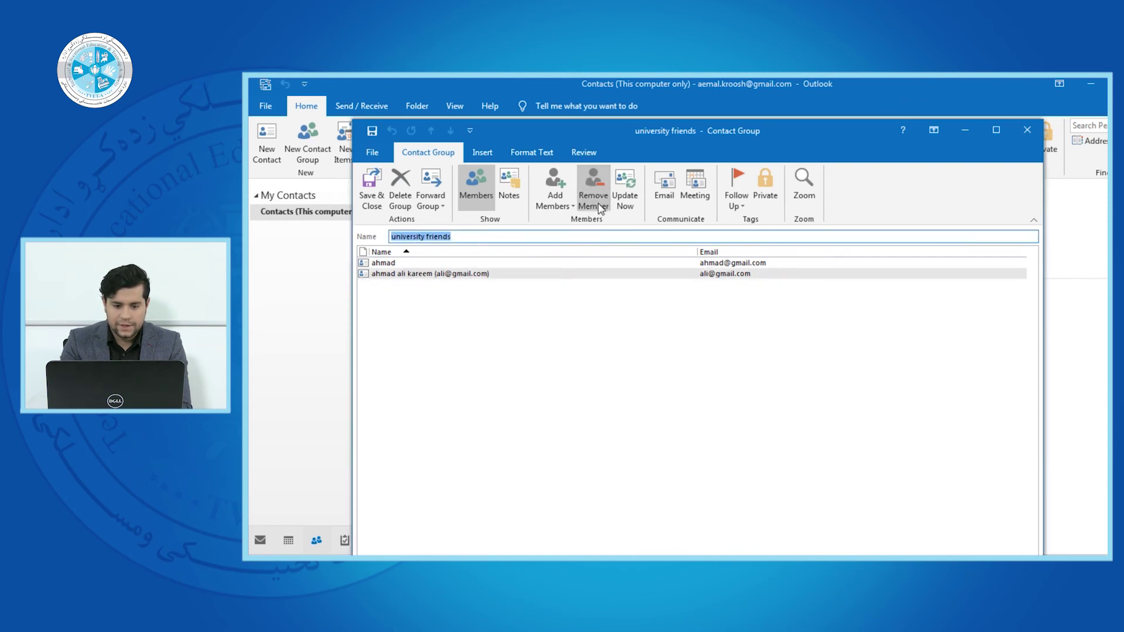
{"action": "left_click", "coordinate": [408, 320]}
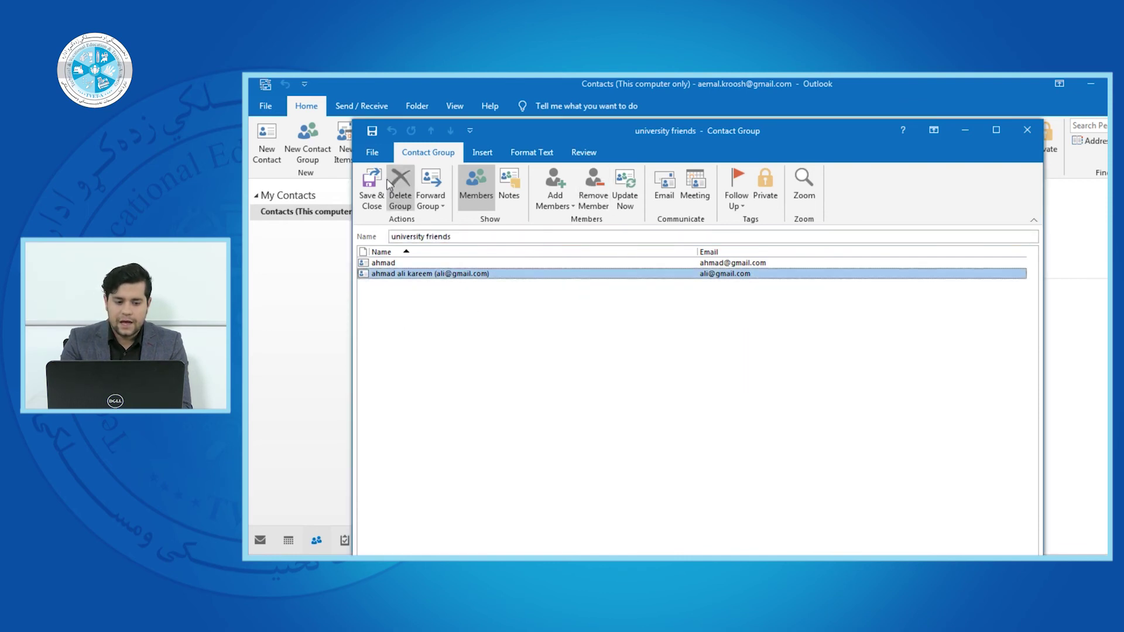
{"action": "left_click", "coordinate": [371, 188]}
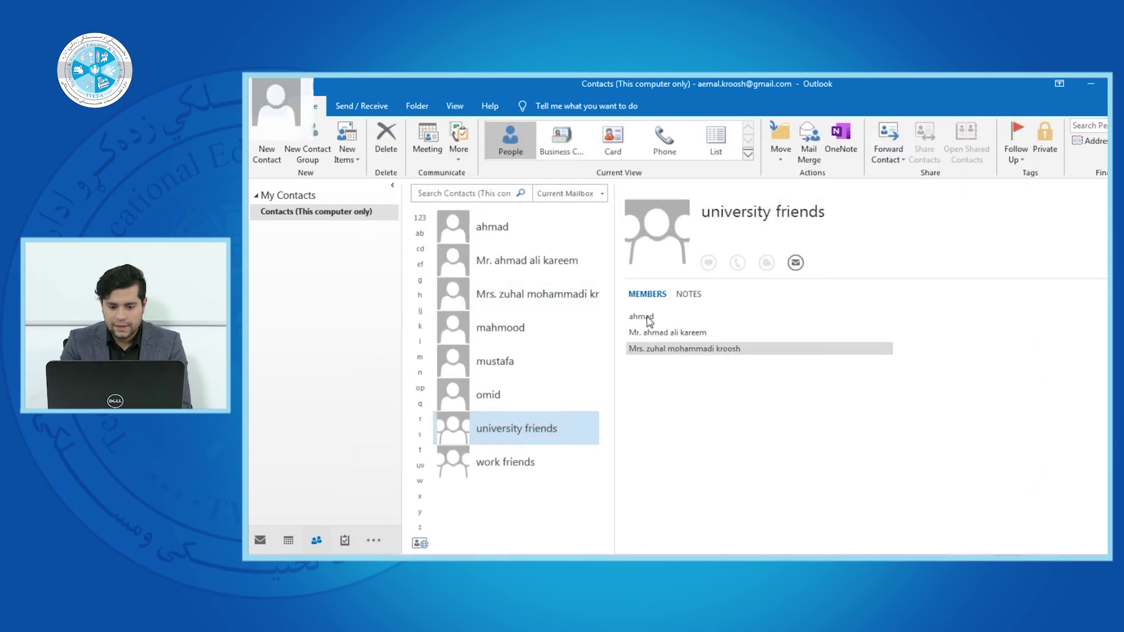
{"action": "left_click", "coordinate": [514, 431]}
Check both friends groups' members, open and close a blank new contact, then switch to Mail
{"action": "left_click", "coordinate": [519, 462]}
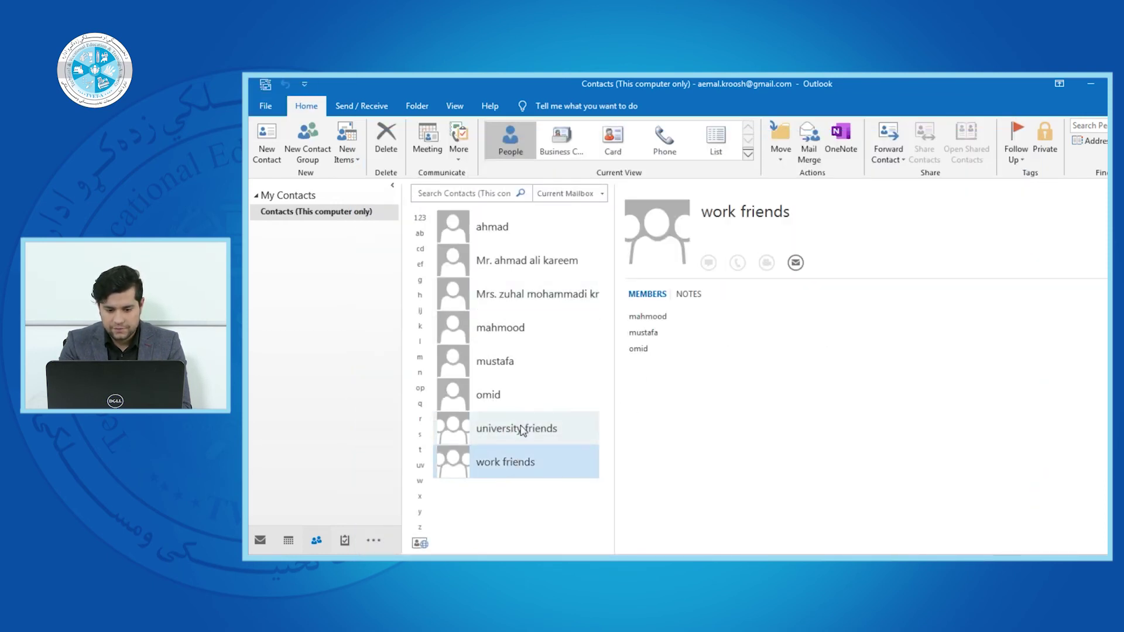
{"action": "left_click", "coordinate": [519, 429]}
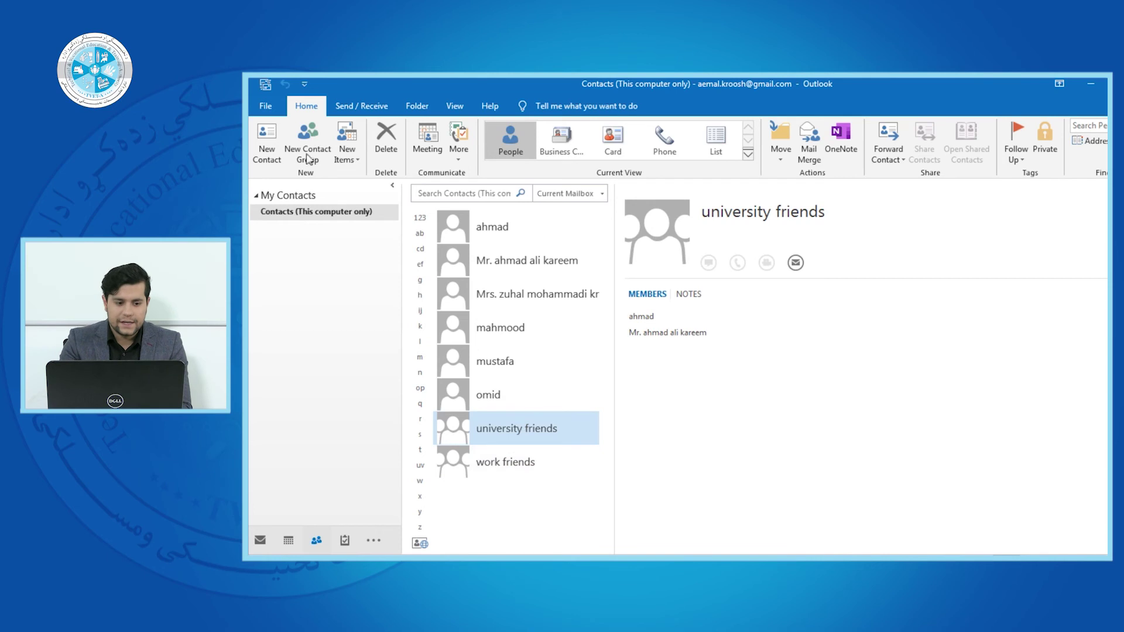
{"action": "left_click", "coordinate": [261, 143]}
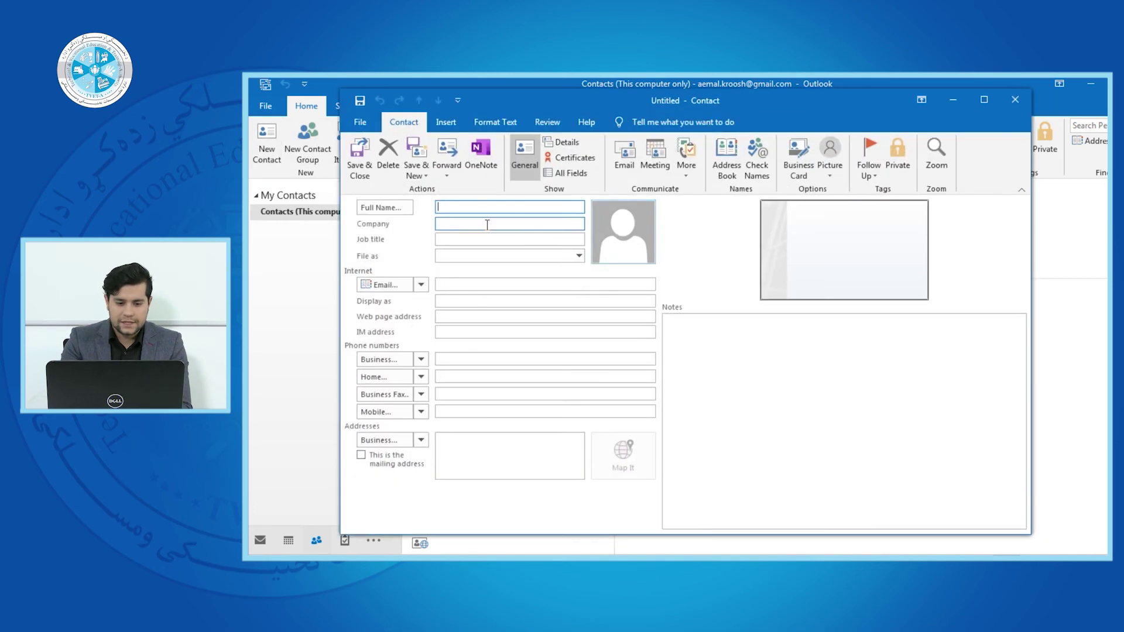
{"action": "left_click", "coordinate": [1014, 97]}
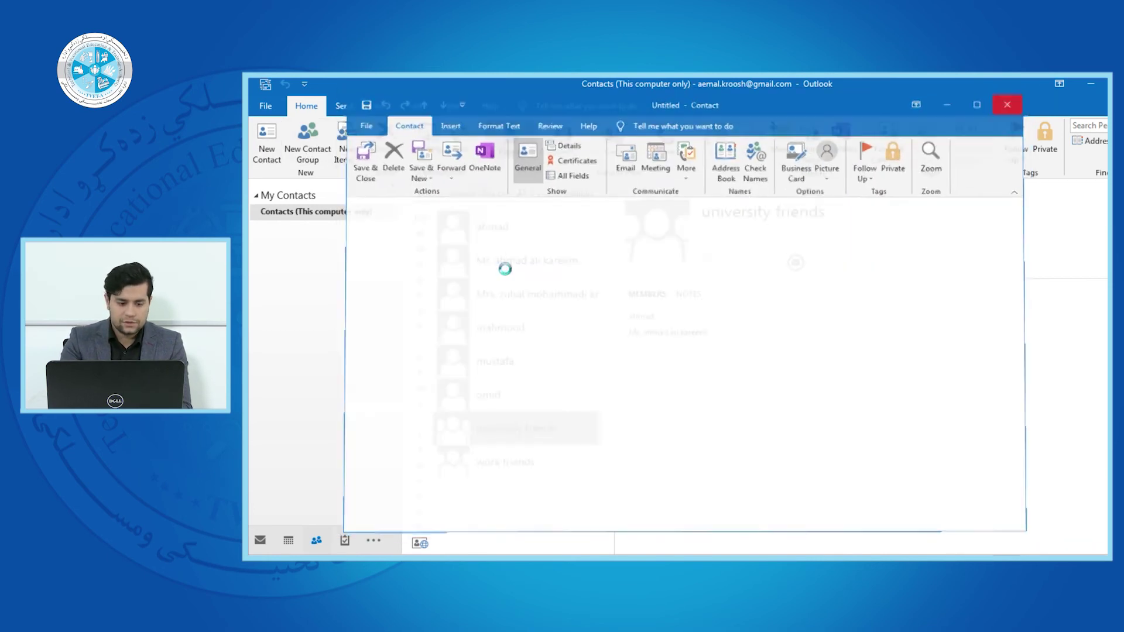
{"action": "left_click", "coordinate": [260, 542]}
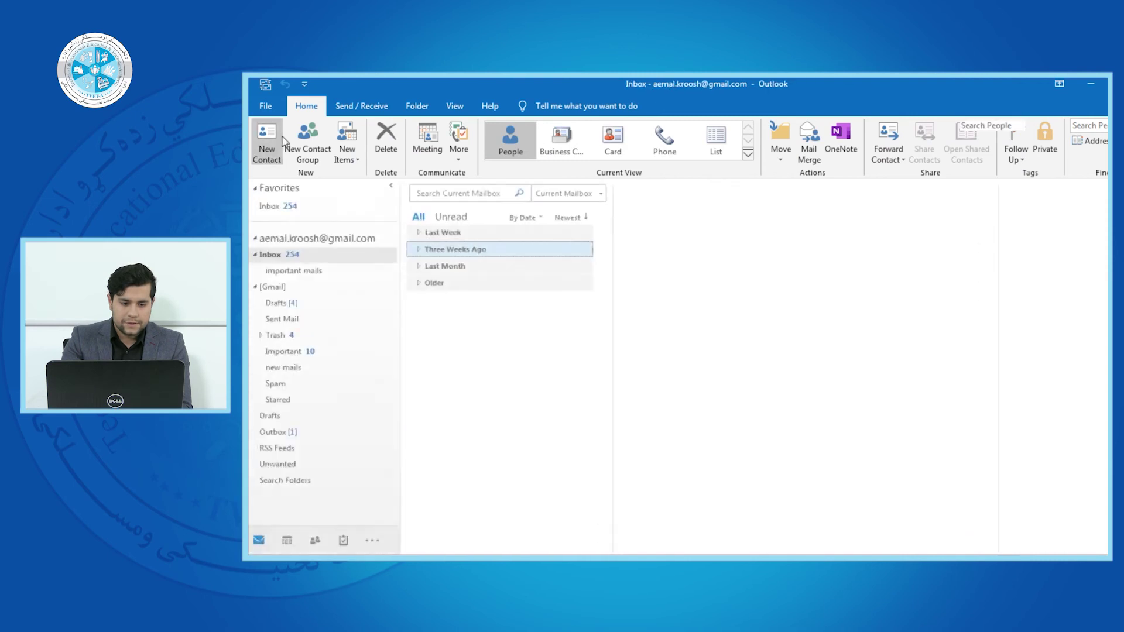
Address the new message to the university friends group by entering 'uni' in To
{"action": "type", "text": "uni"}
{"action": "left_click", "coordinate": [445, 269]}
{"action": "left_click", "coordinate": [391, 304]}
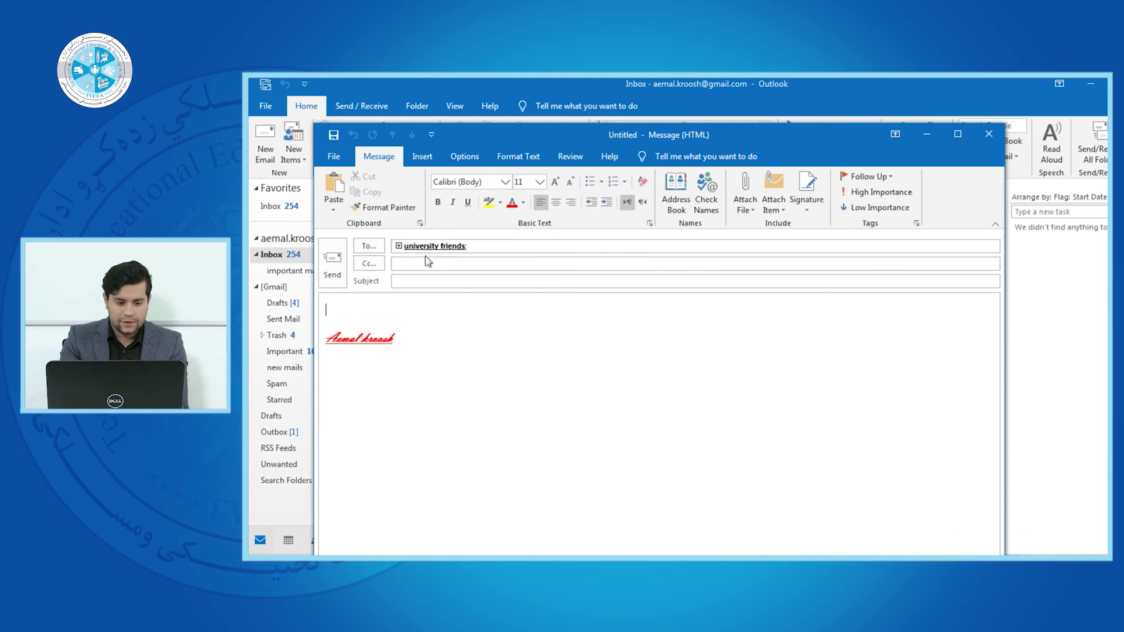
Expand the group into its individual members, then clear all recipients from the To field
{"action": "left_click", "coordinate": [399, 246]}
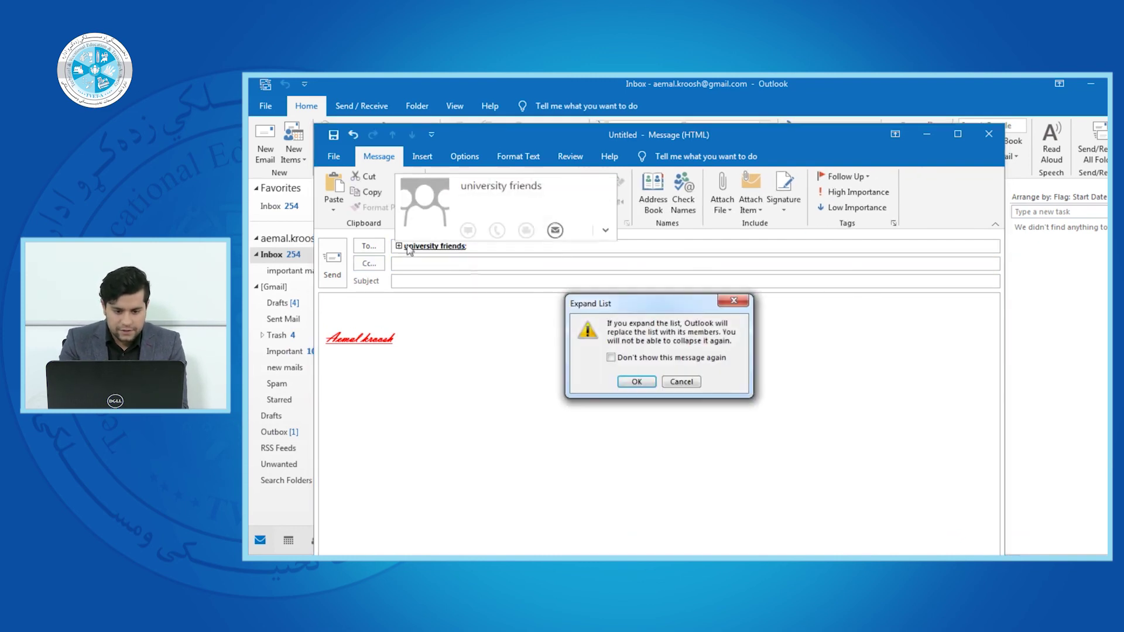
{"action": "left_click", "coordinate": [639, 380]}
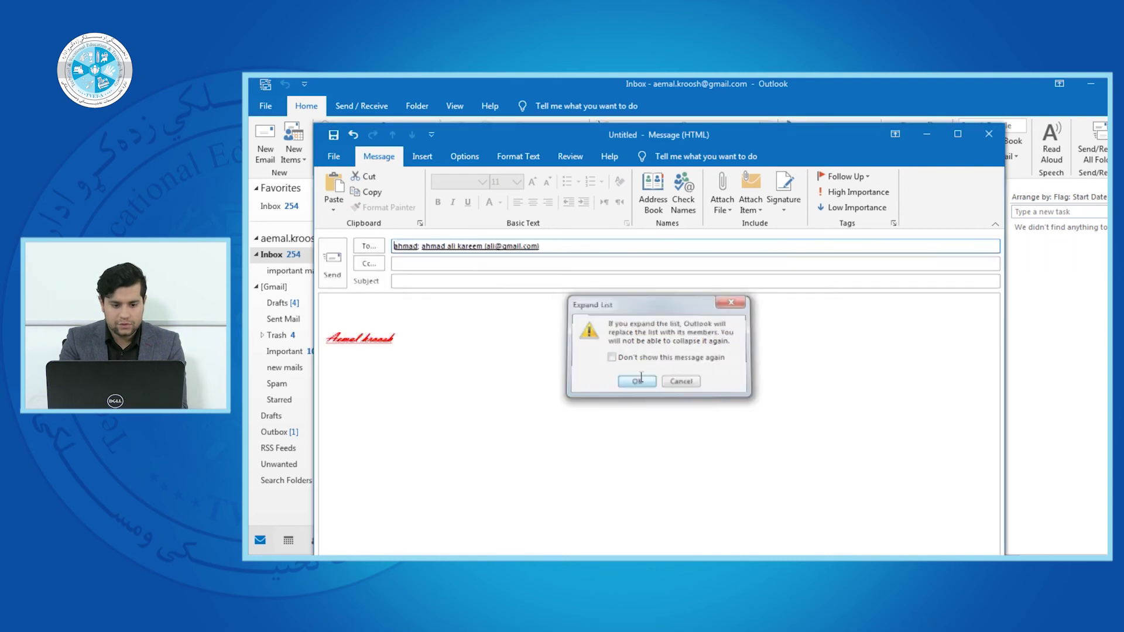
{"action": "key", "text": "ctrl+a"}
{"action": "key", "text": "BackSpace"}
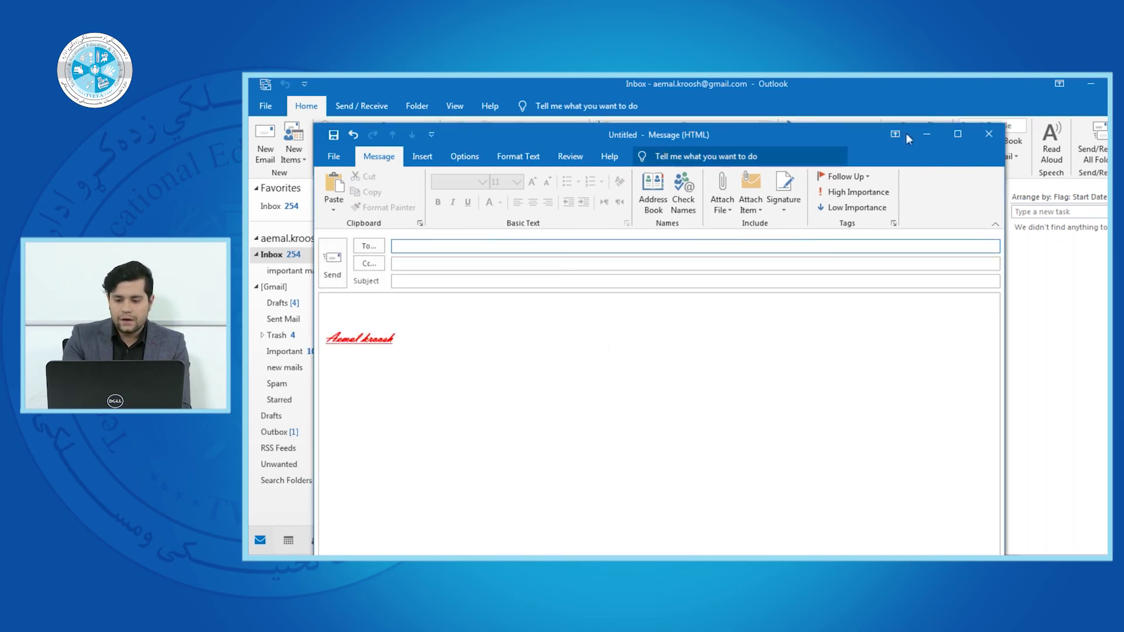
{"action": "left_click", "coordinate": [988, 134]}
Discard the unsent message and show the account's Outlook Today page with its folder counts
{"action": "left_click", "coordinate": [712, 366]}
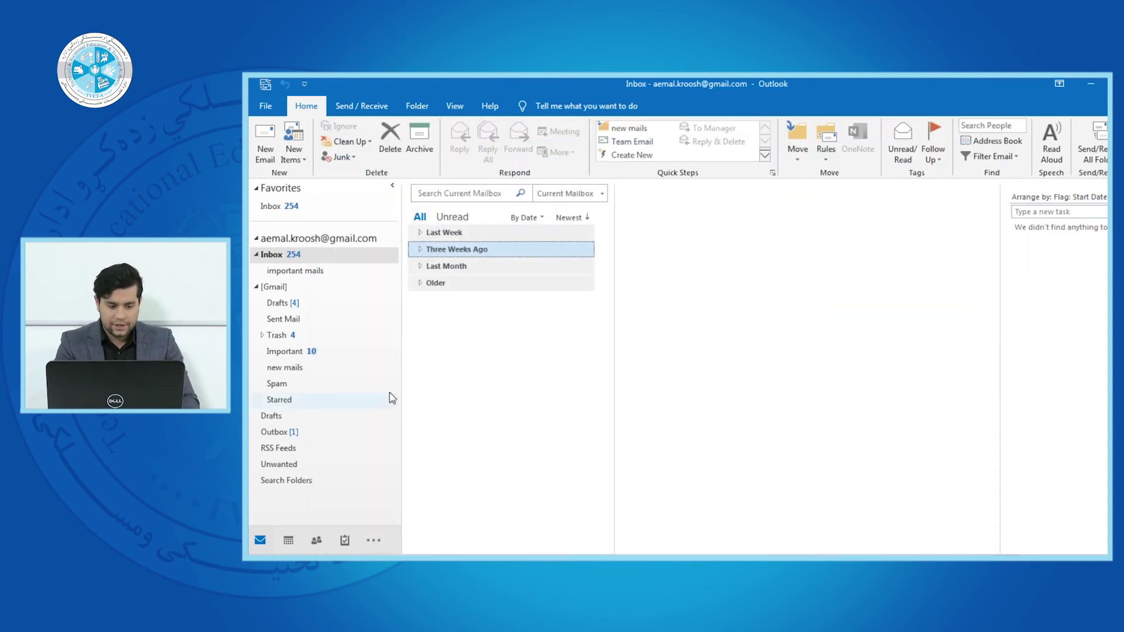
{"action": "left_click", "coordinate": [334, 515]}
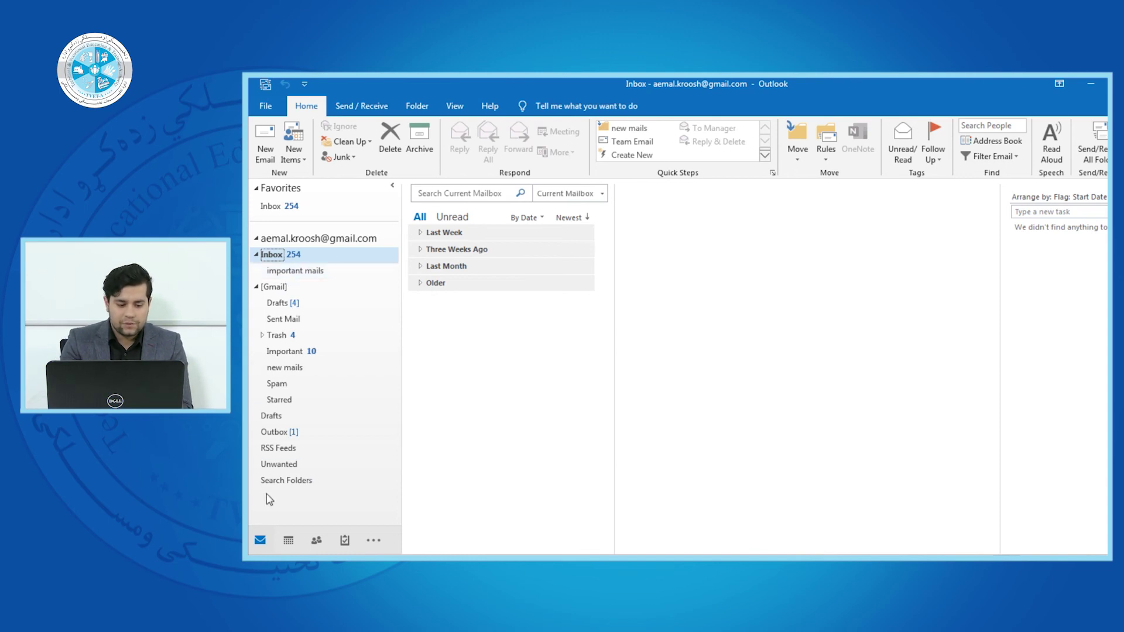
{"action": "left_click", "coordinate": [303, 242]}
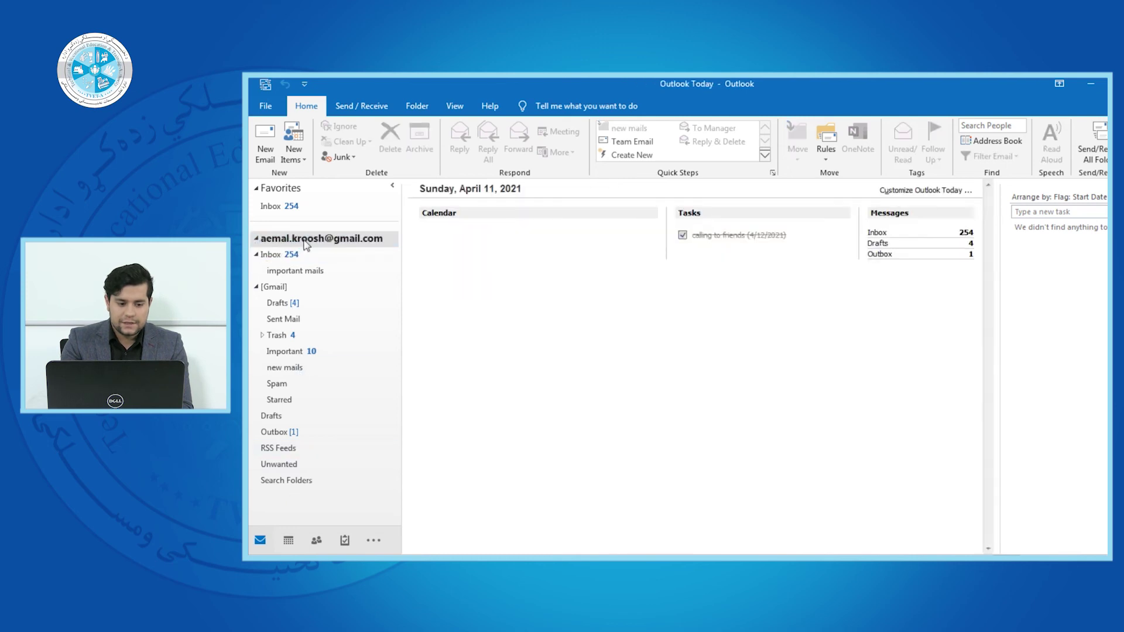
Create a new folder named 'vip mails' directly under the mail account
{"action": "right_click", "coordinate": [278, 239]}
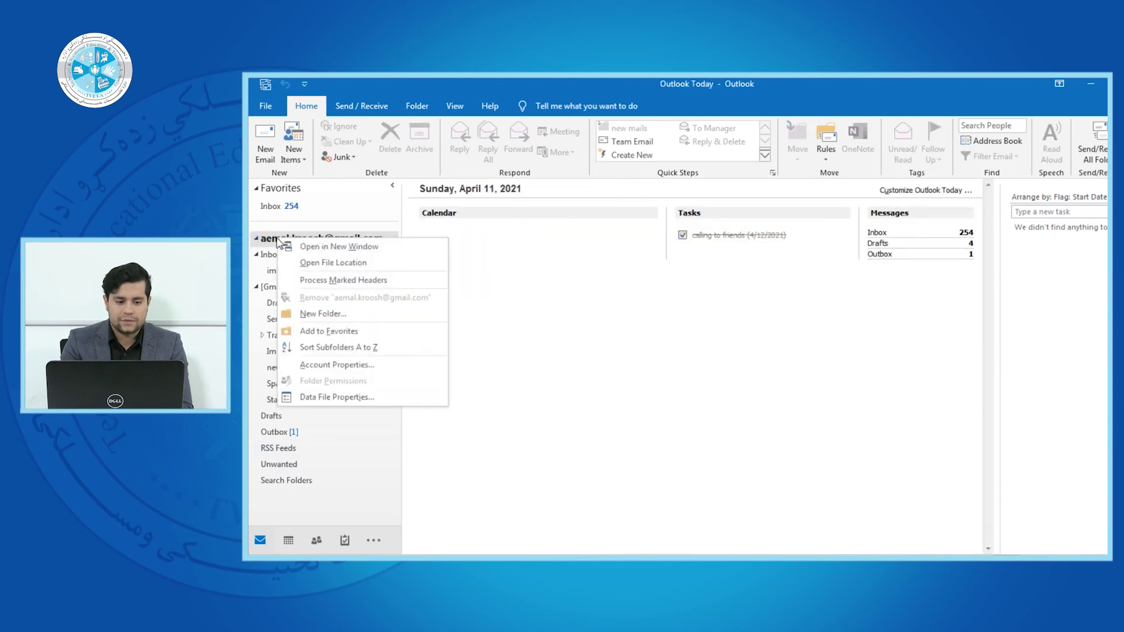
{"action": "left_click", "coordinate": [322, 314]}
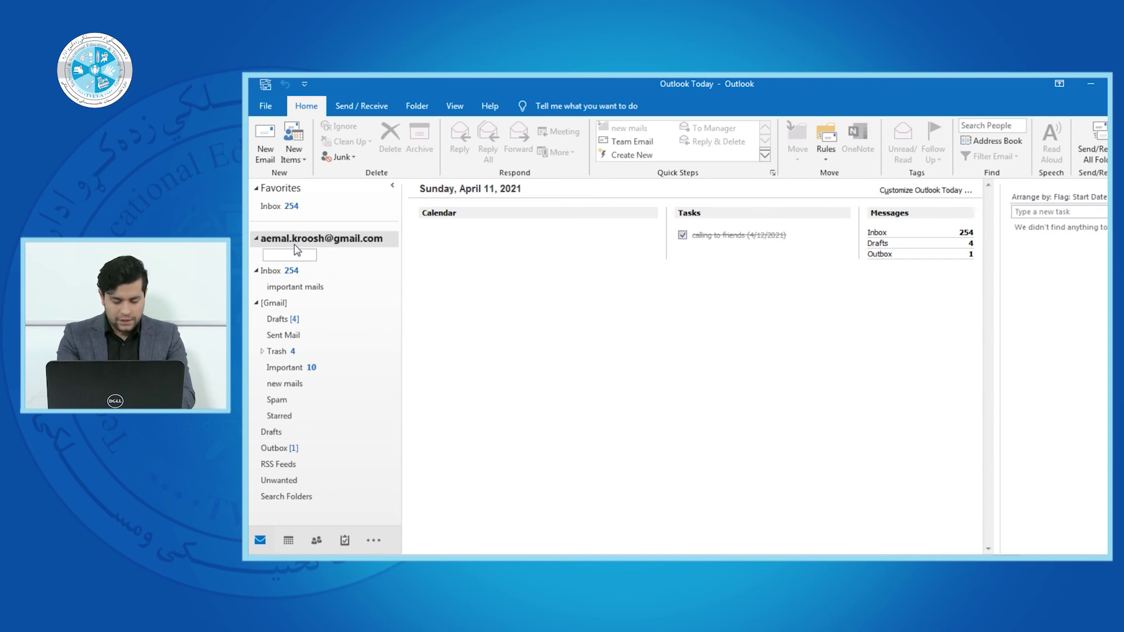
{"action": "type", "text": "v"}
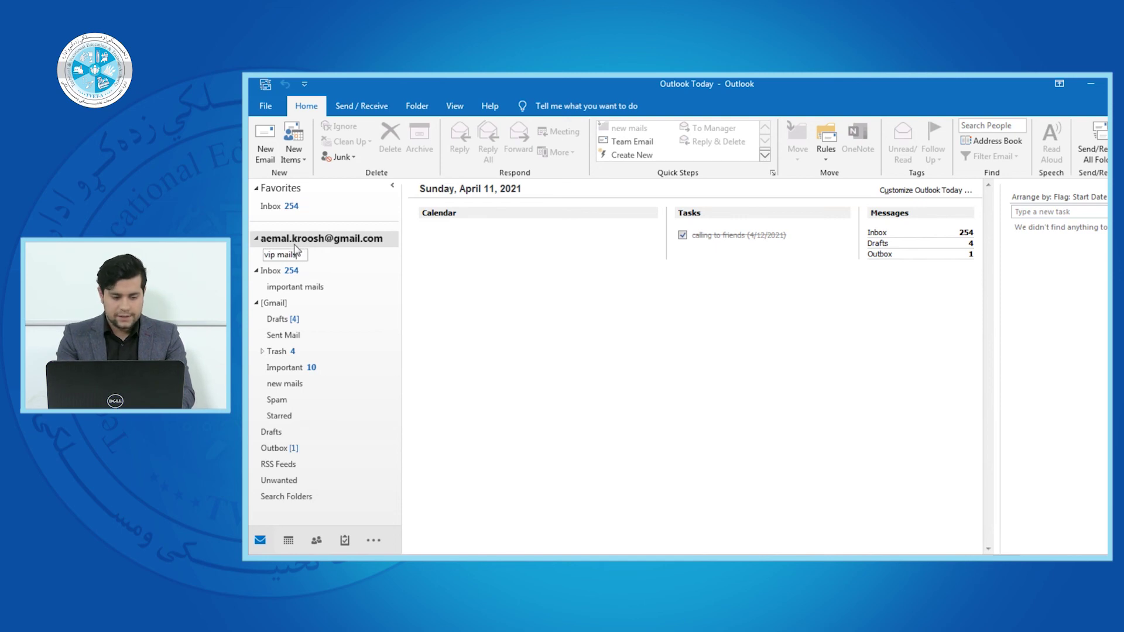
{"action": "type", "text": "ip mails"}
{"action": "key", "text": "Return"}
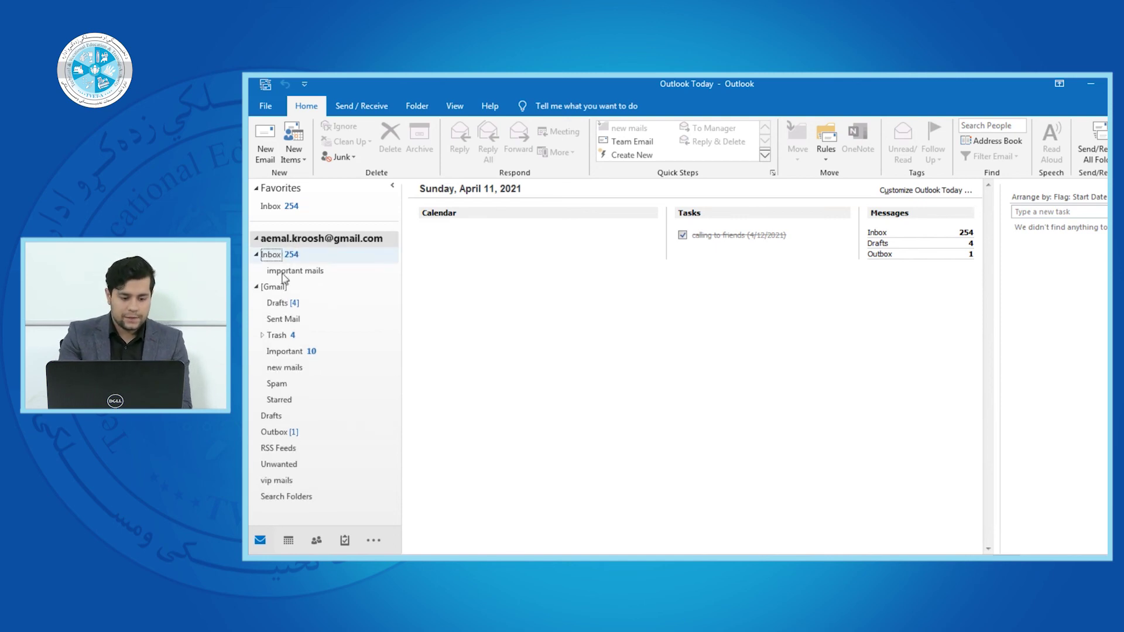
Drag the Google security alert and the Sent Mail test message into vip mails
{"action": "left_click", "coordinate": [285, 481]}
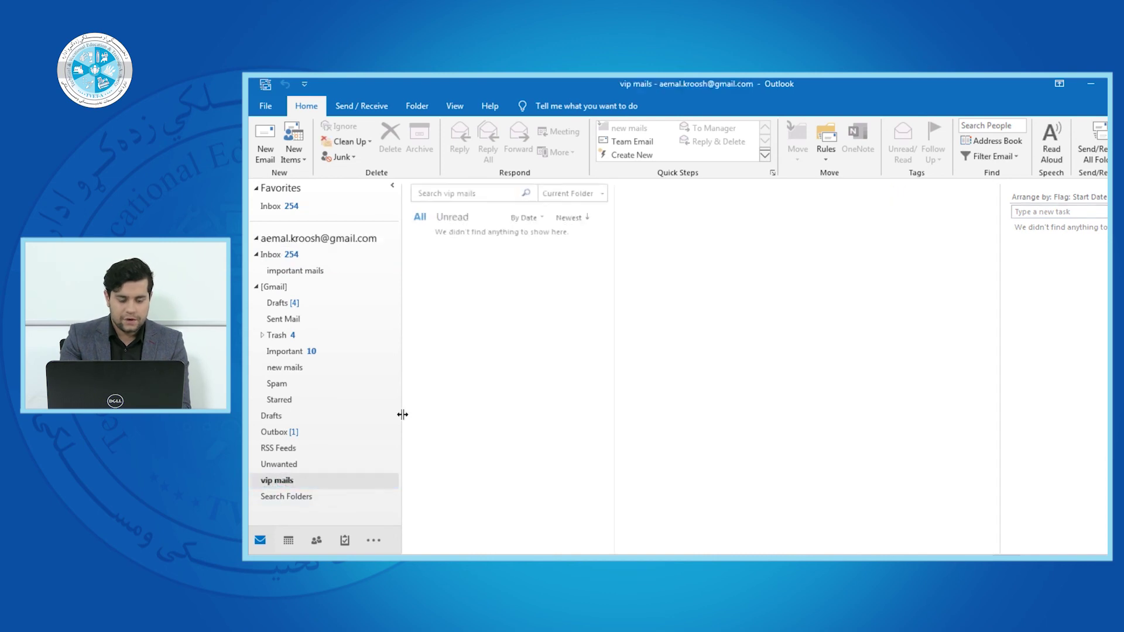
{"action": "left_click", "coordinate": [296, 270]}
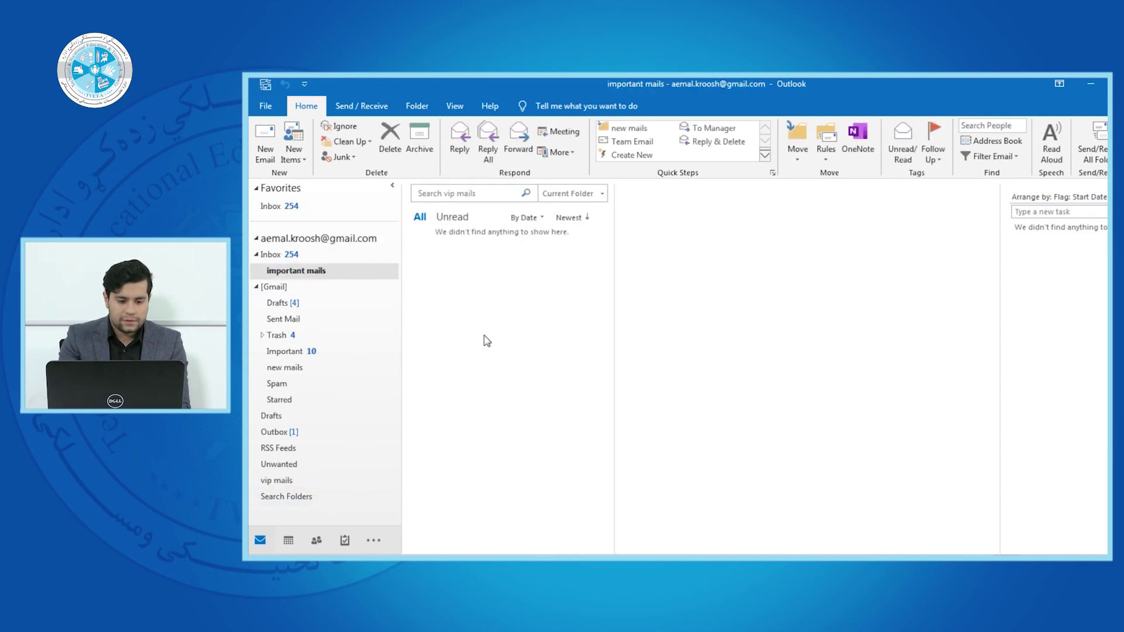
{"action": "left_click_drag", "start_coordinate": [489, 296], "coordinate": [285, 480]}
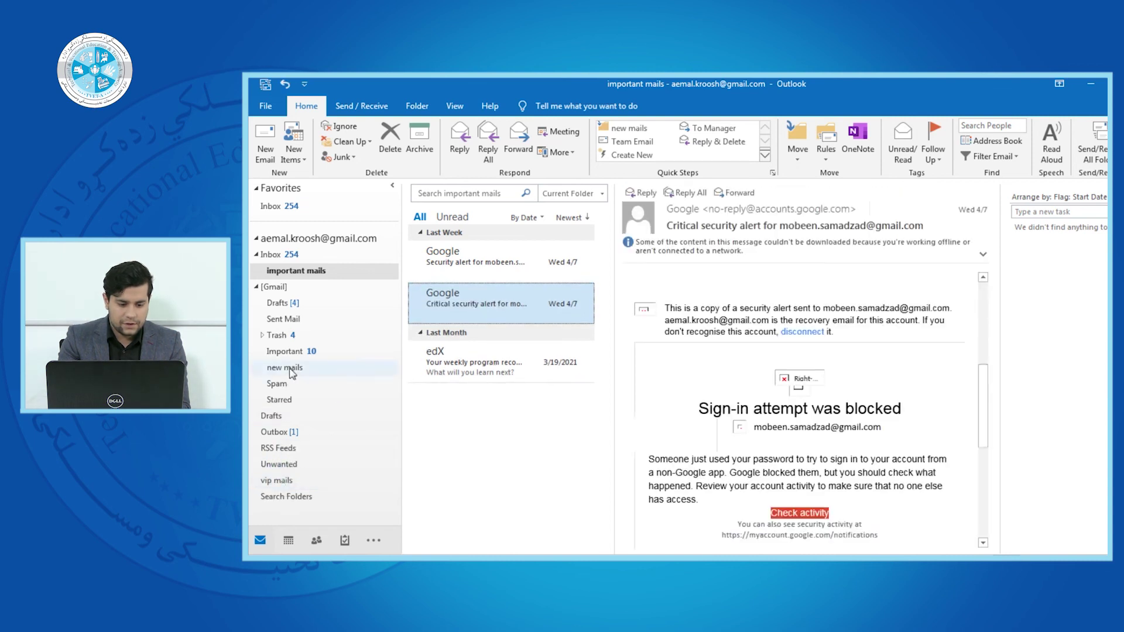
{"action": "left_click", "coordinate": [284, 319]}
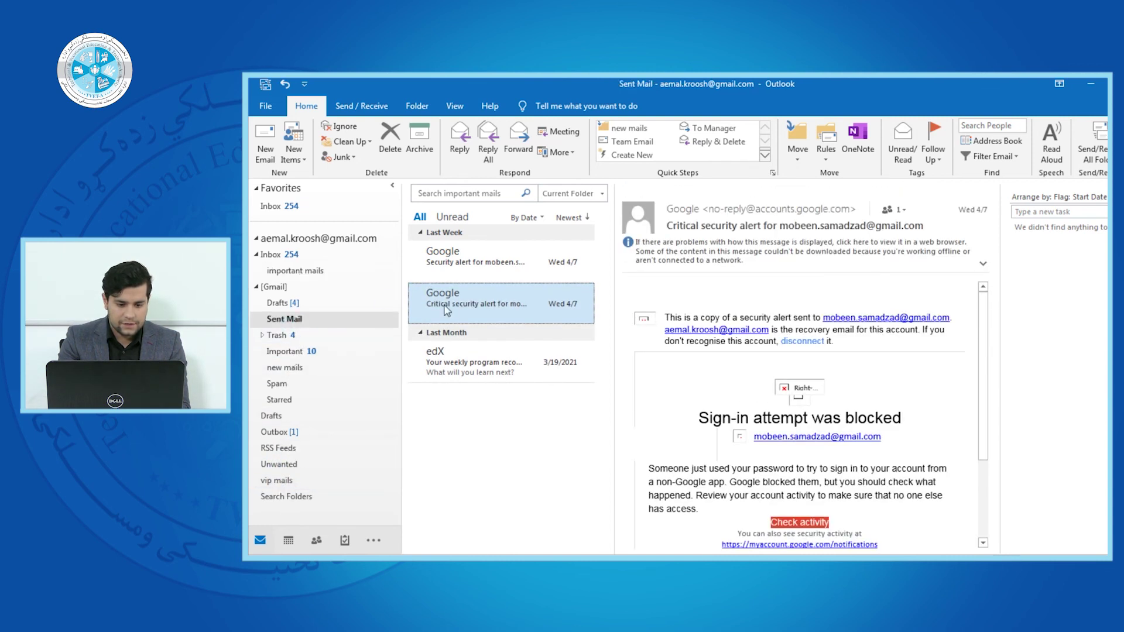
{"action": "left_click_drag", "start_coordinate": [466, 260], "coordinate": [279, 464]}
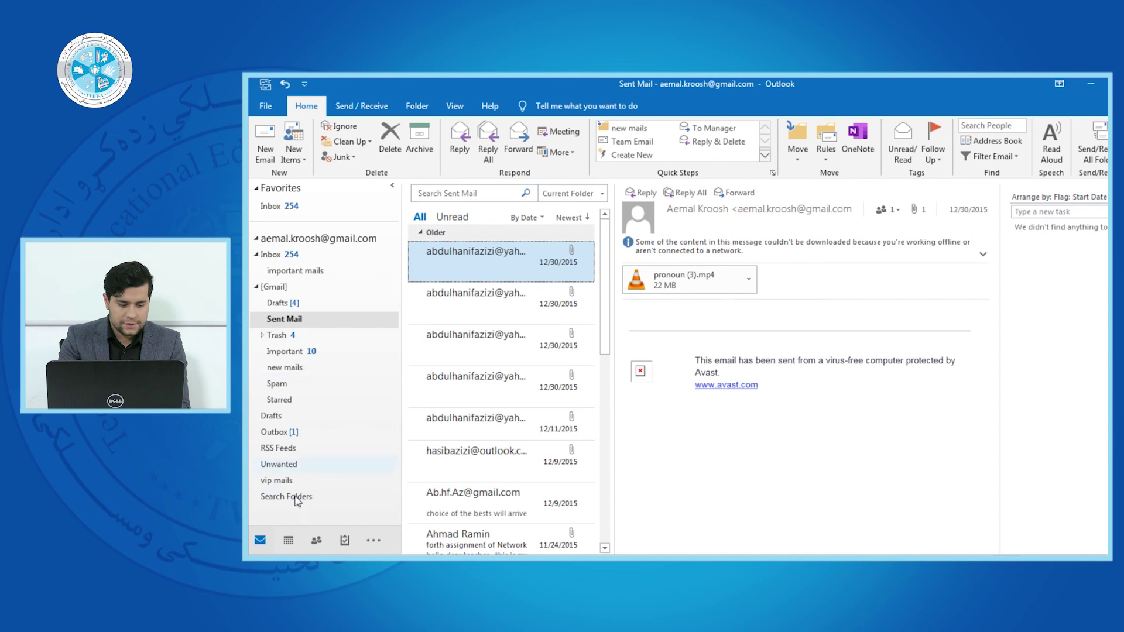
{"action": "left_click", "coordinate": [283, 481]}
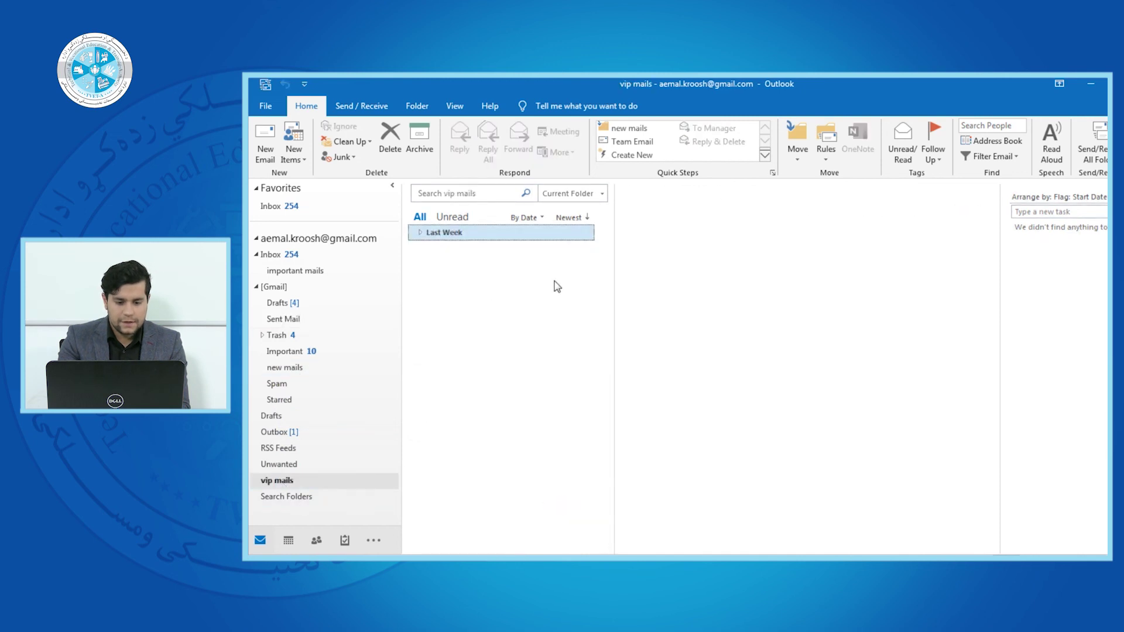
{"action": "left_click", "coordinate": [420, 233]}
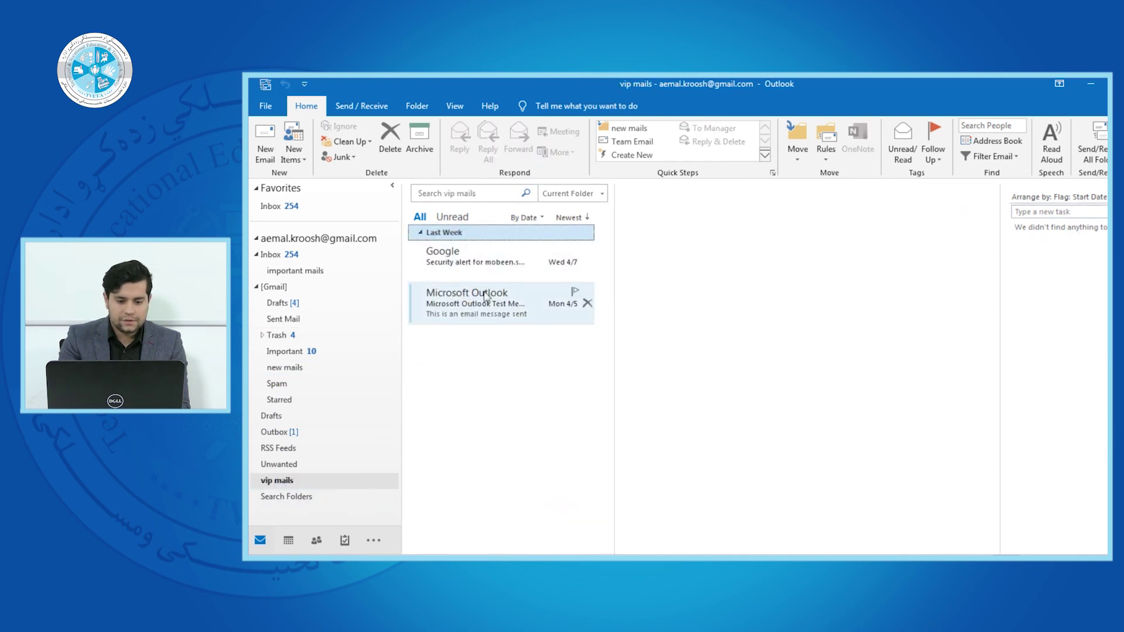
Rename the 'vip mails' folder to 'importants emails' and open it
{"action": "right_click", "coordinate": [295, 484]}
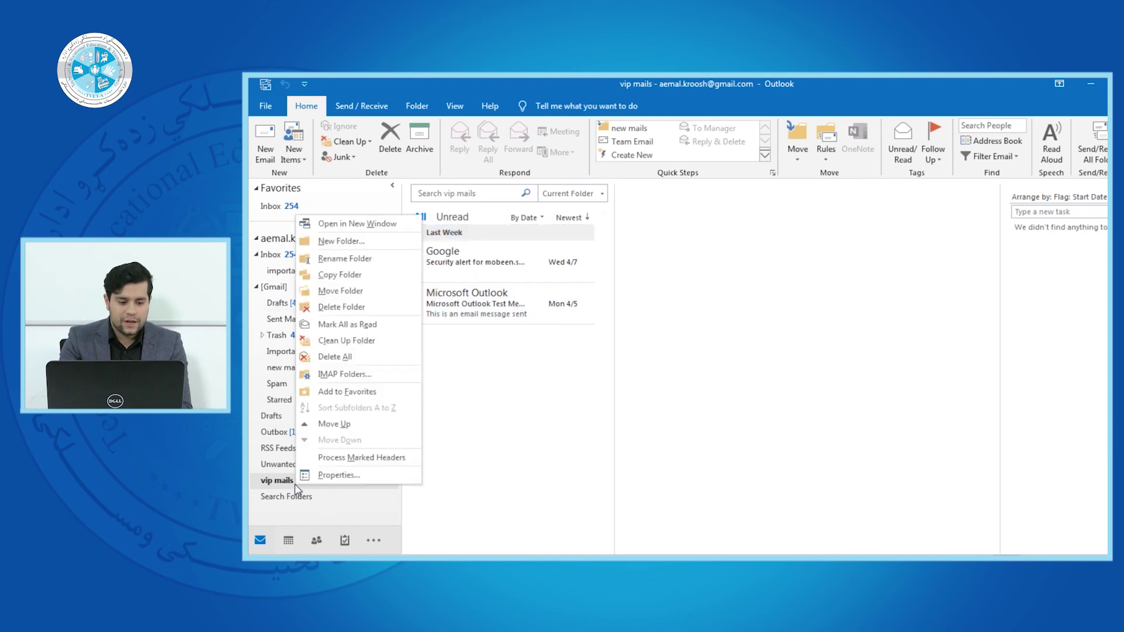
{"action": "left_click", "coordinate": [381, 251]}
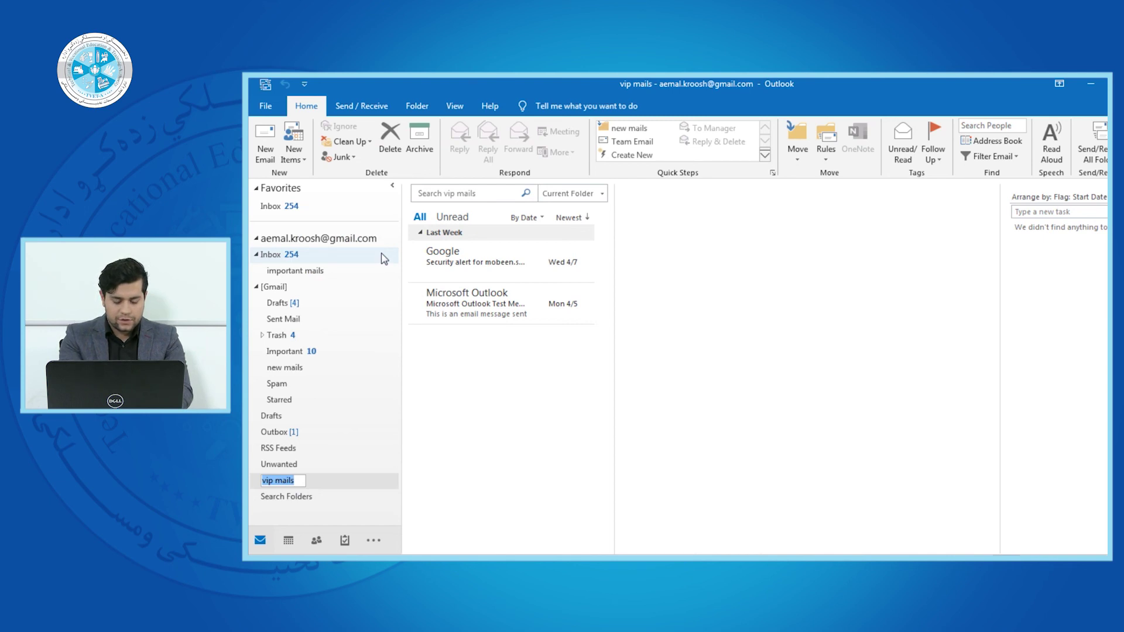
{"action": "type", "text": "importants emails"}
{"action": "key", "text": "Return"}
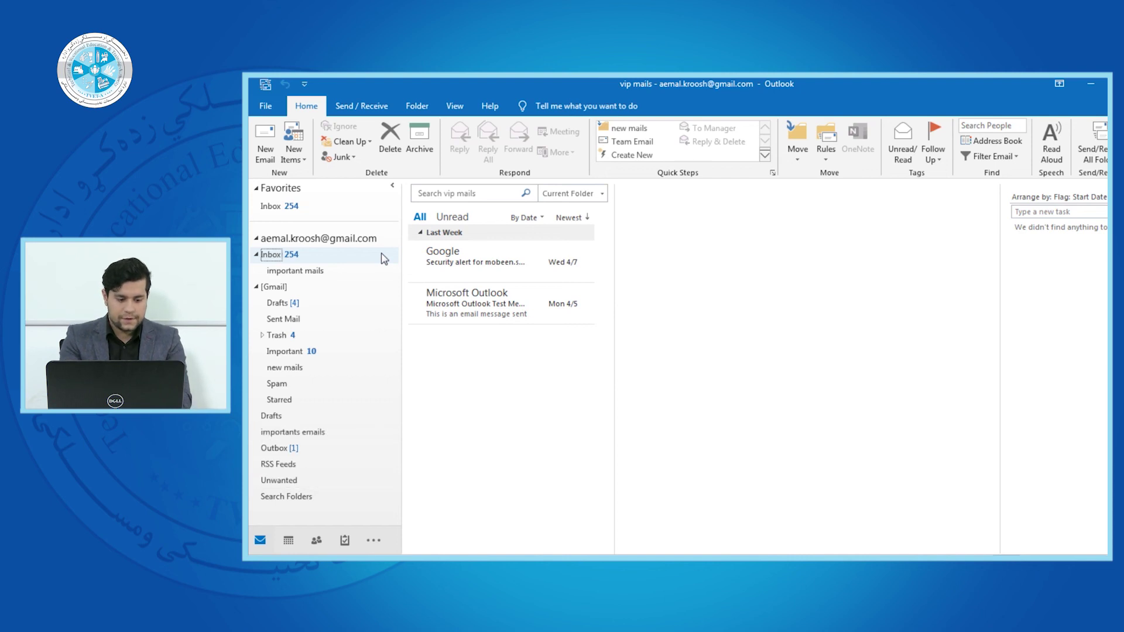
{"action": "left_click", "coordinate": [301, 434]}
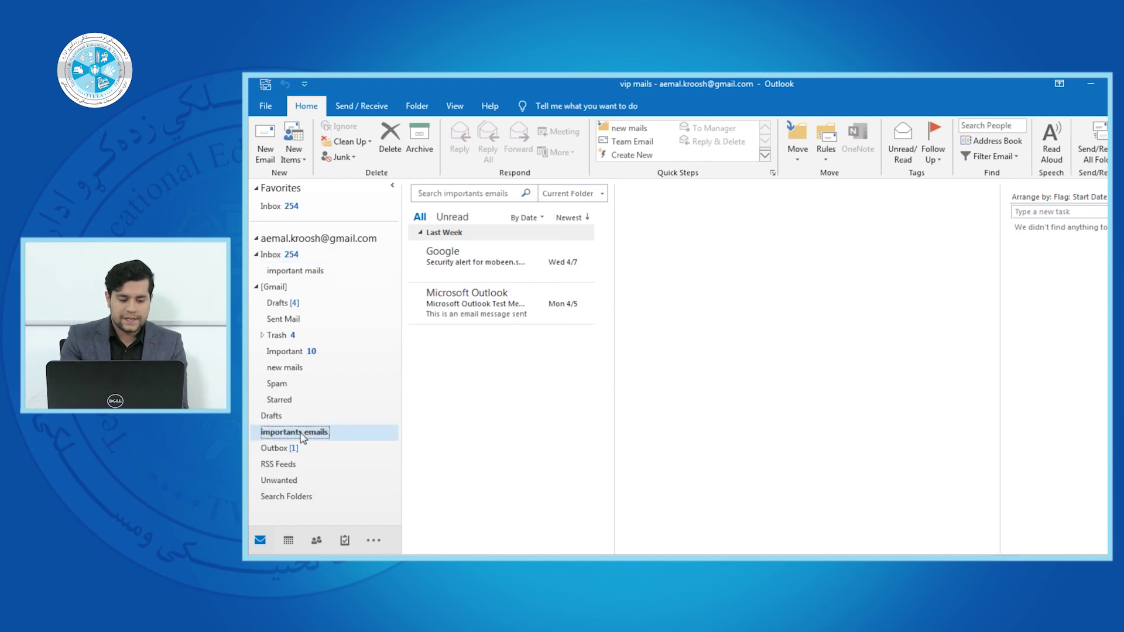
Delete the 'importants emails' folder, confirming with Yes
{"action": "right_click", "coordinate": [302, 437]}
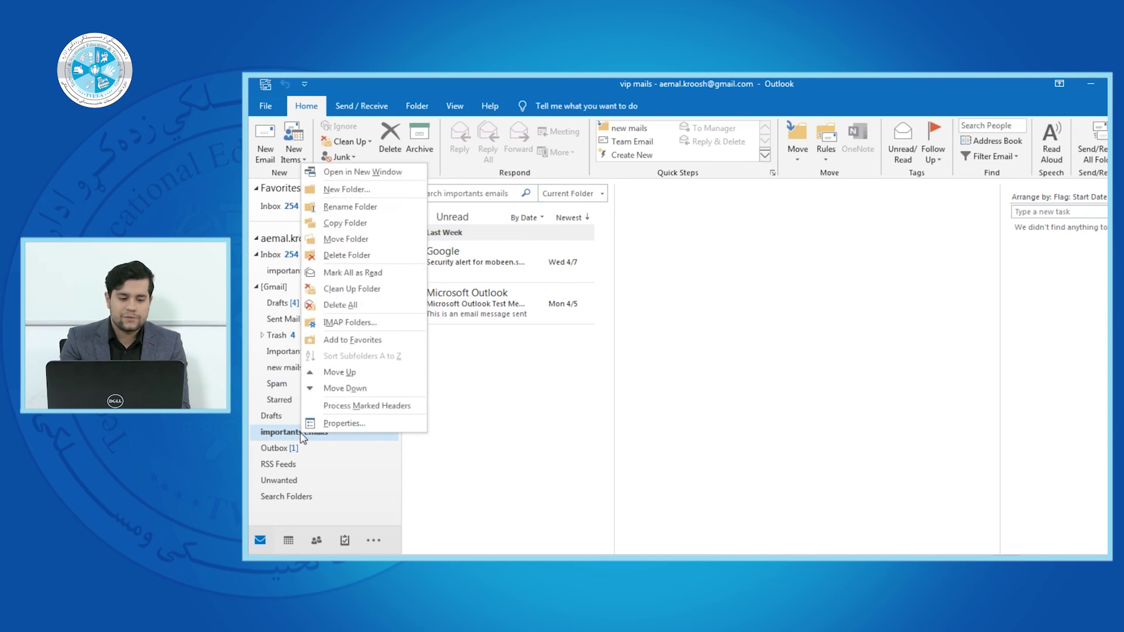
{"action": "left_click", "coordinate": [346, 255]}
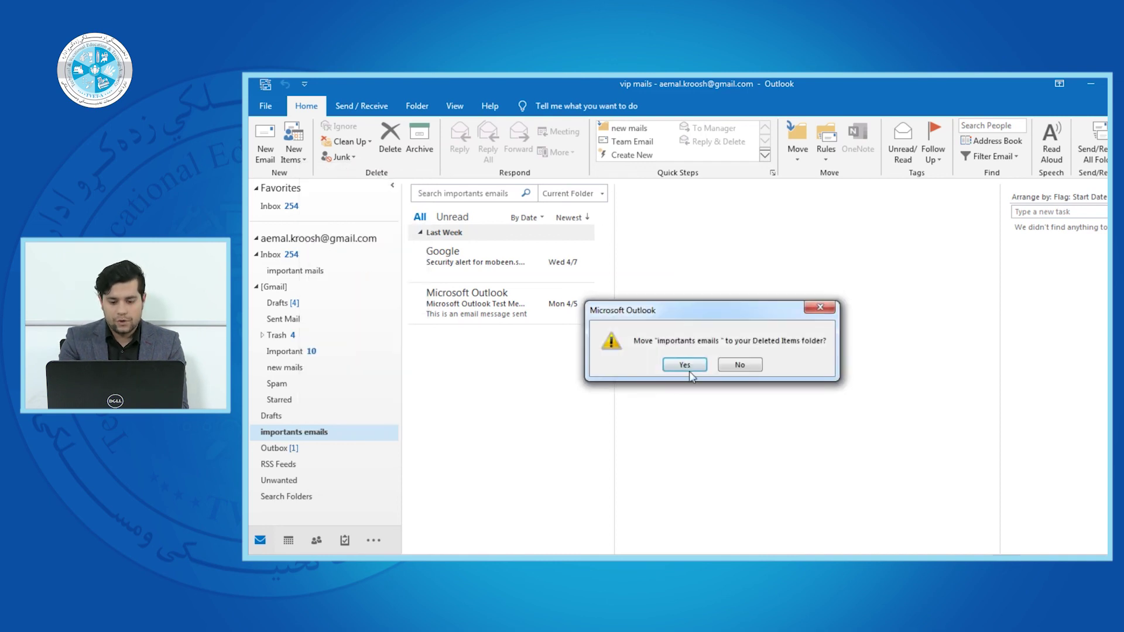
{"action": "left_click", "coordinate": [688, 369]}
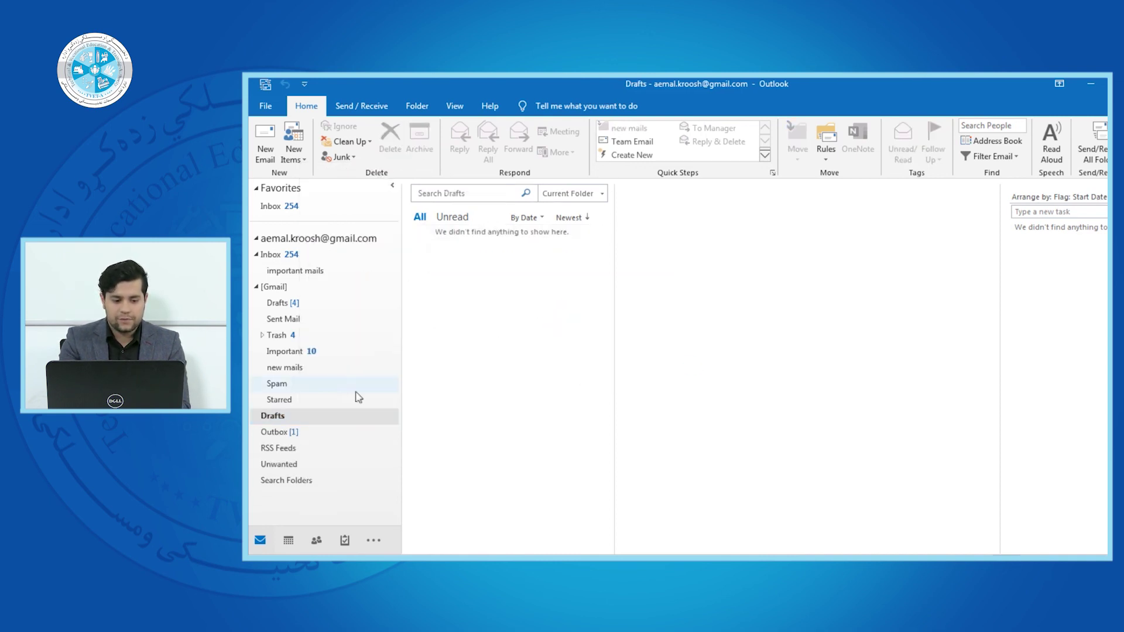
Browse the Drafts, Sent Mail, Trash and Inbox folders, then return to the account's Outlook Today page
{"action": "left_click", "coordinate": [305, 302]}
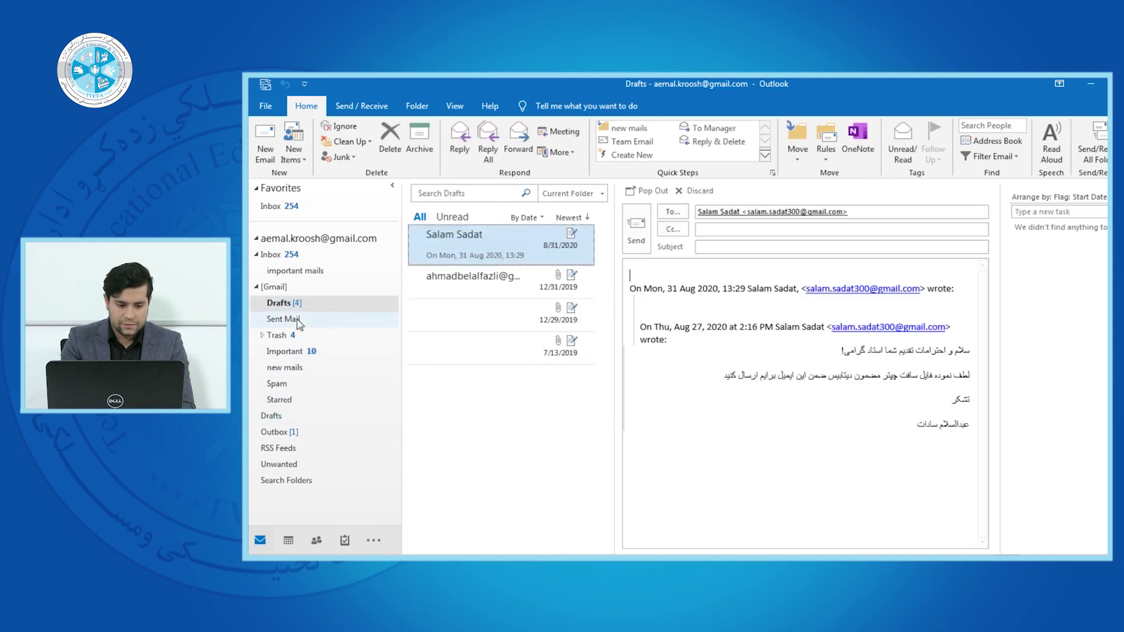
{"action": "left_click", "coordinate": [287, 318]}
{"action": "left_click", "coordinate": [287, 336]}
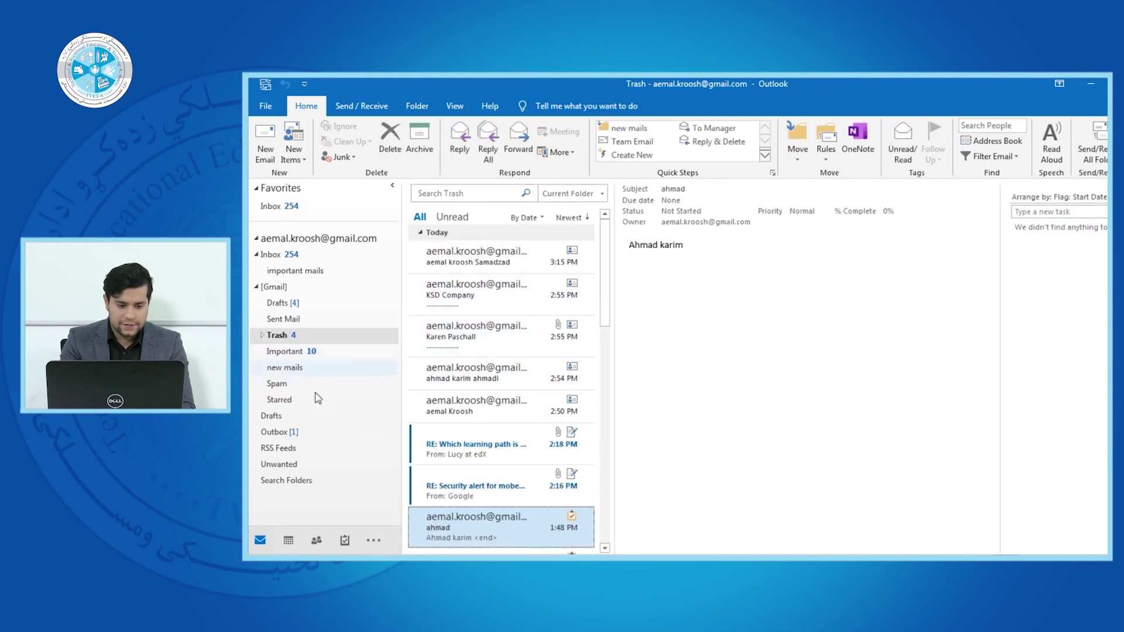
{"action": "left_click", "coordinate": [290, 255]}
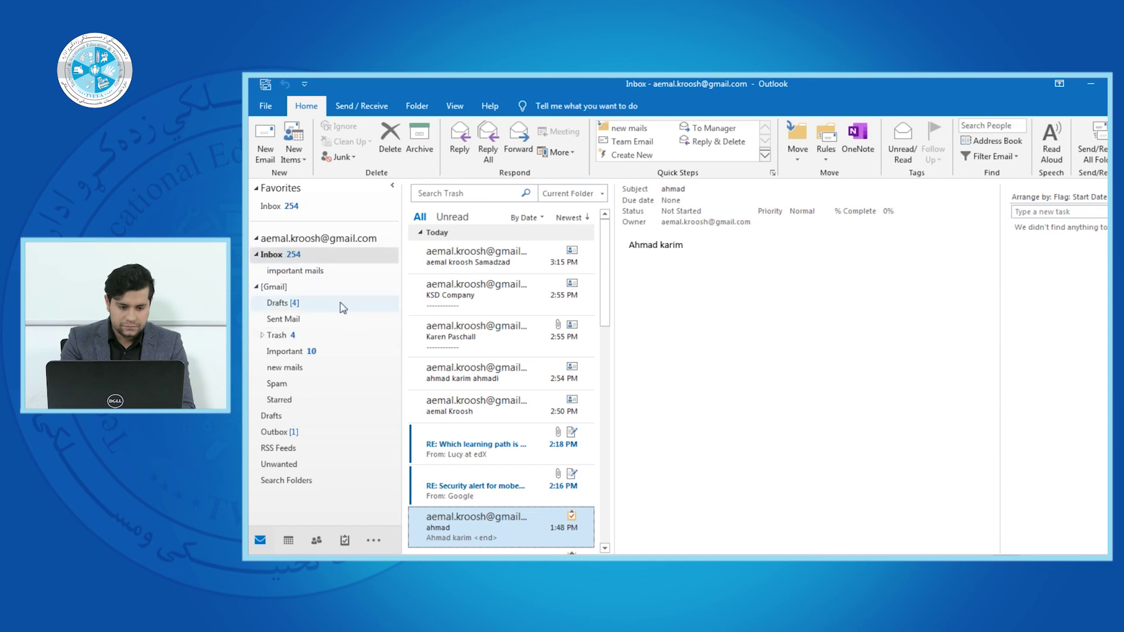
{"action": "left_click", "coordinate": [320, 240]}
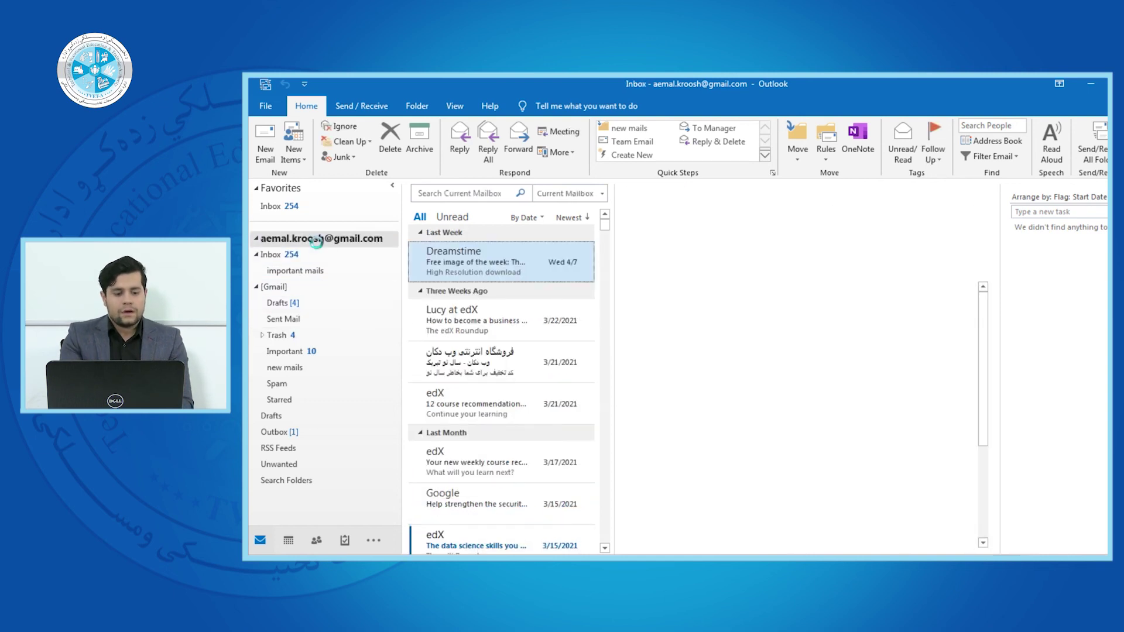
{"action": "left_click", "coordinate": [278, 518]}
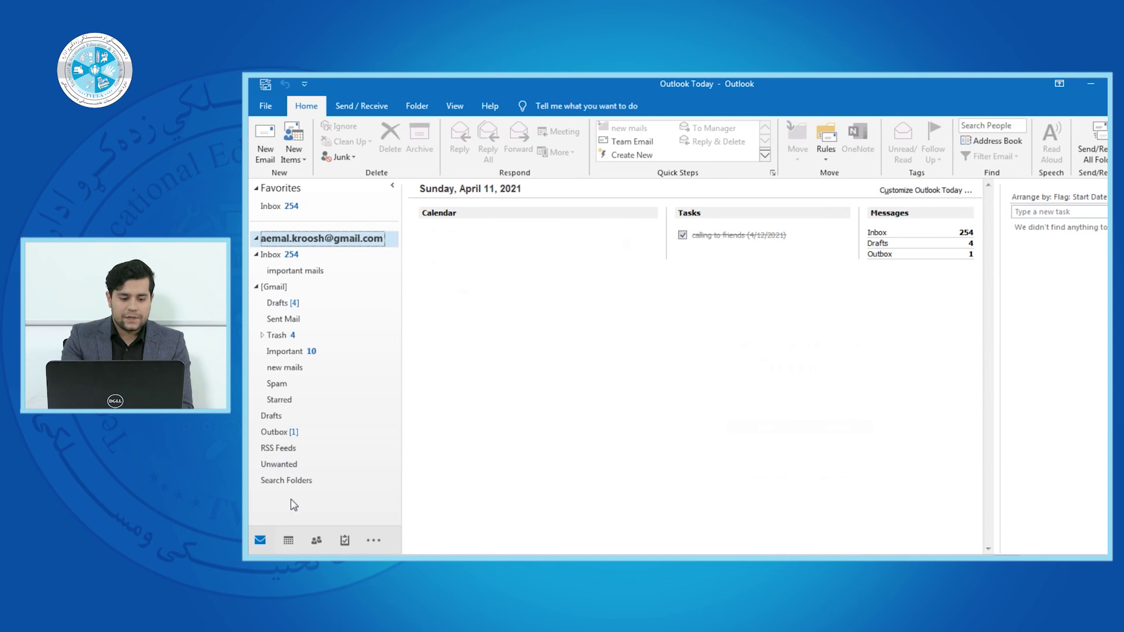
Start a new folder from the Folder tab, keeping Mail and Post Items as its content type
{"action": "left_click", "coordinate": [431, 106]}
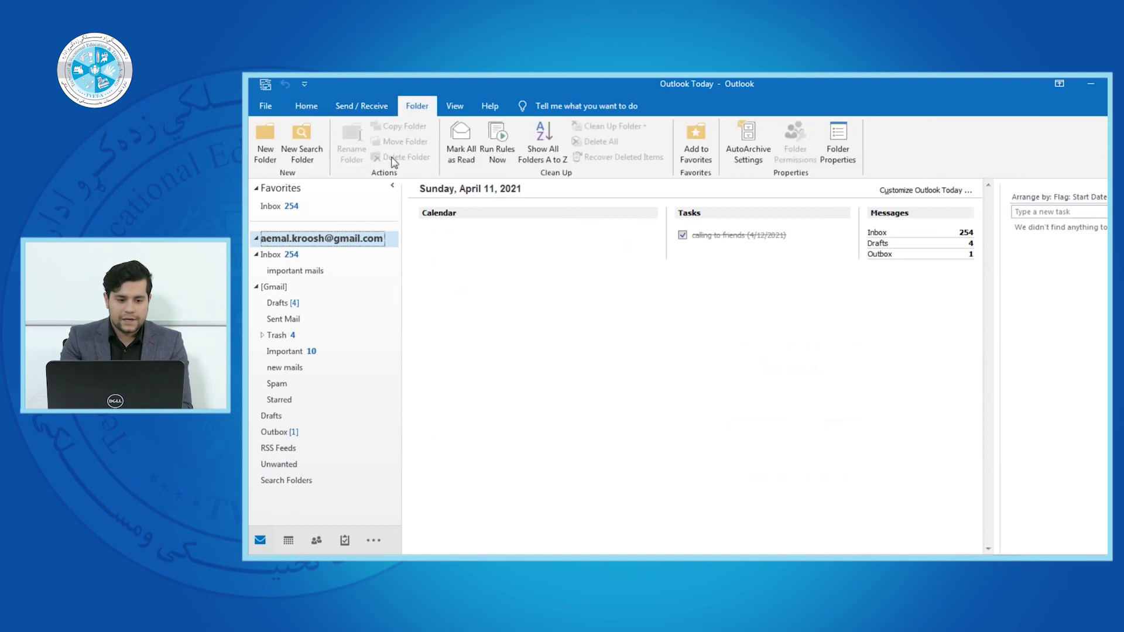
{"action": "left_click", "coordinate": [264, 153]}
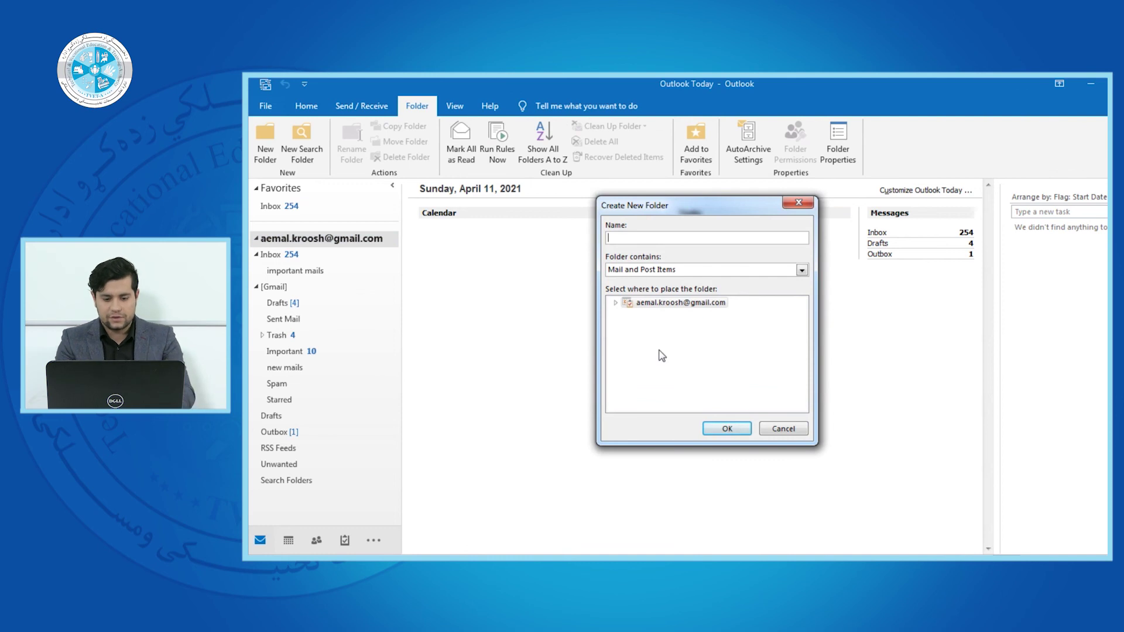
{"action": "left_click", "coordinate": [802, 270]}
{"action": "left_click", "coordinate": [802, 270]}
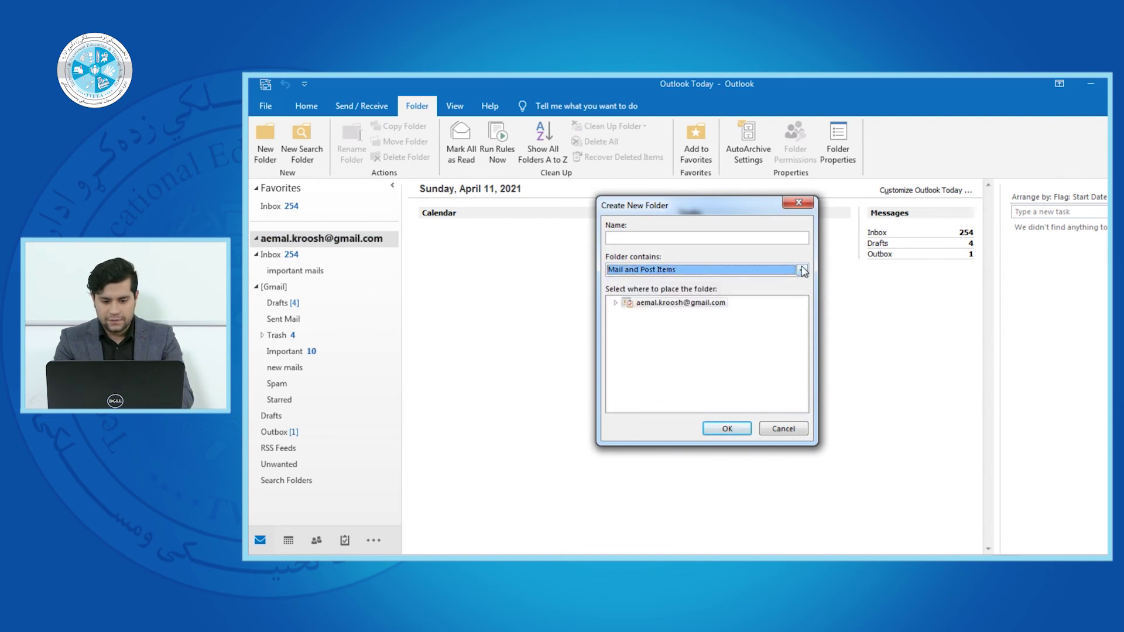
Place the folder directly under the account and name it 'test folder'
{"action": "left_click", "coordinate": [615, 303]}
{"action": "left_click", "coordinate": [615, 302]}
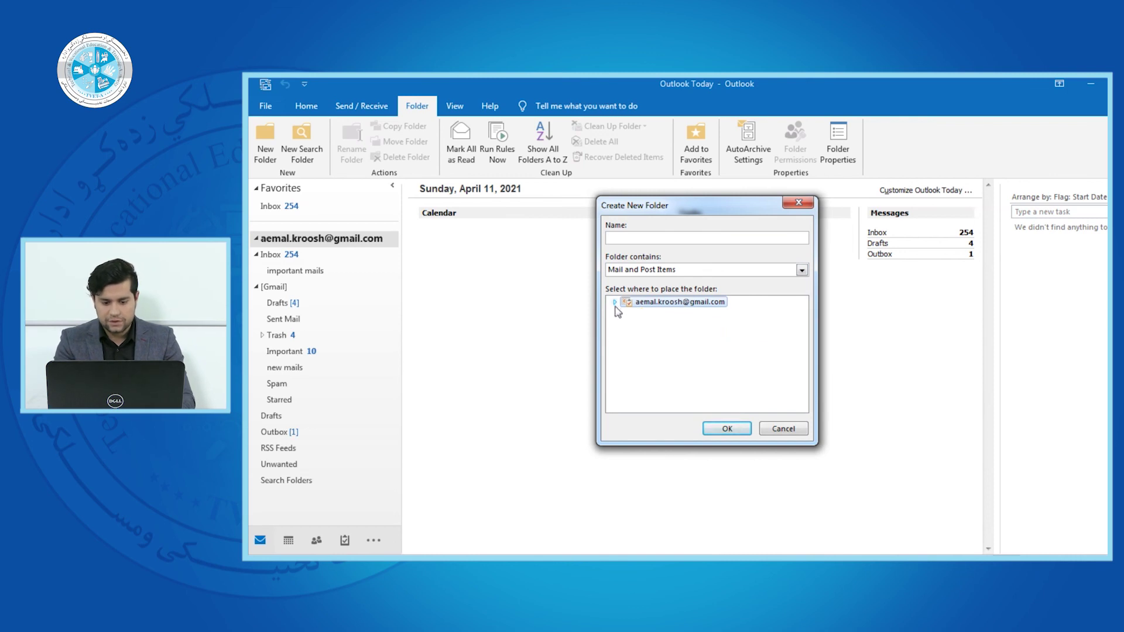
{"action": "left_click", "coordinate": [615, 302]}
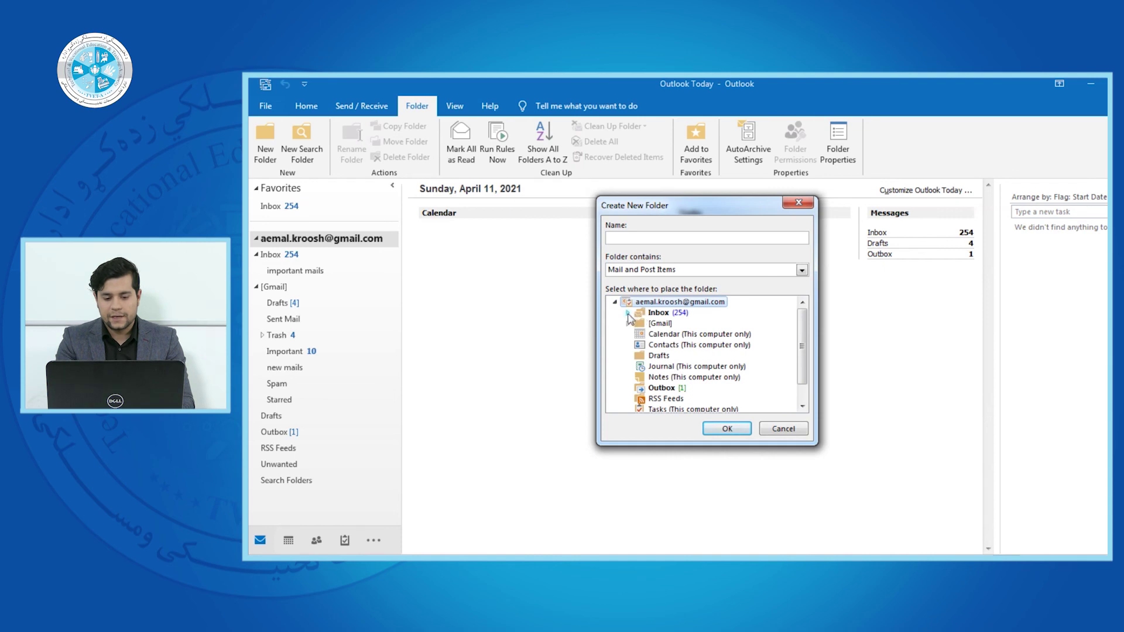
{"action": "left_click", "coordinate": [628, 314]}
{"action": "left_click", "coordinate": [649, 315]}
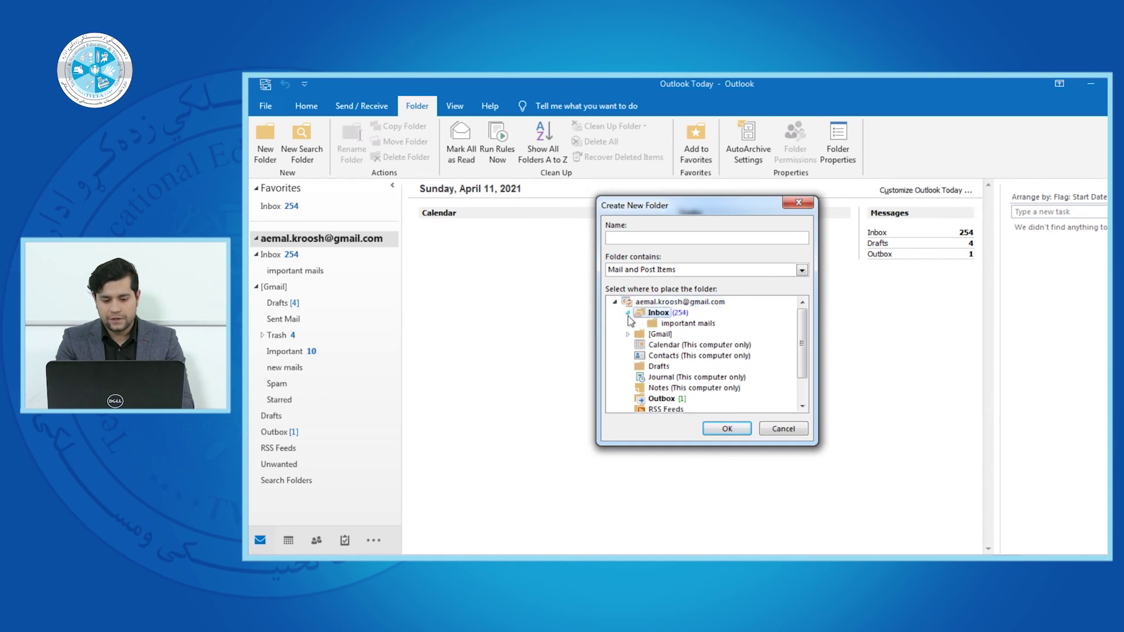
{"action": "left_click", "coordinate": [628, 314]}
{"action": "left_click", "coordinate": [614, 303]}
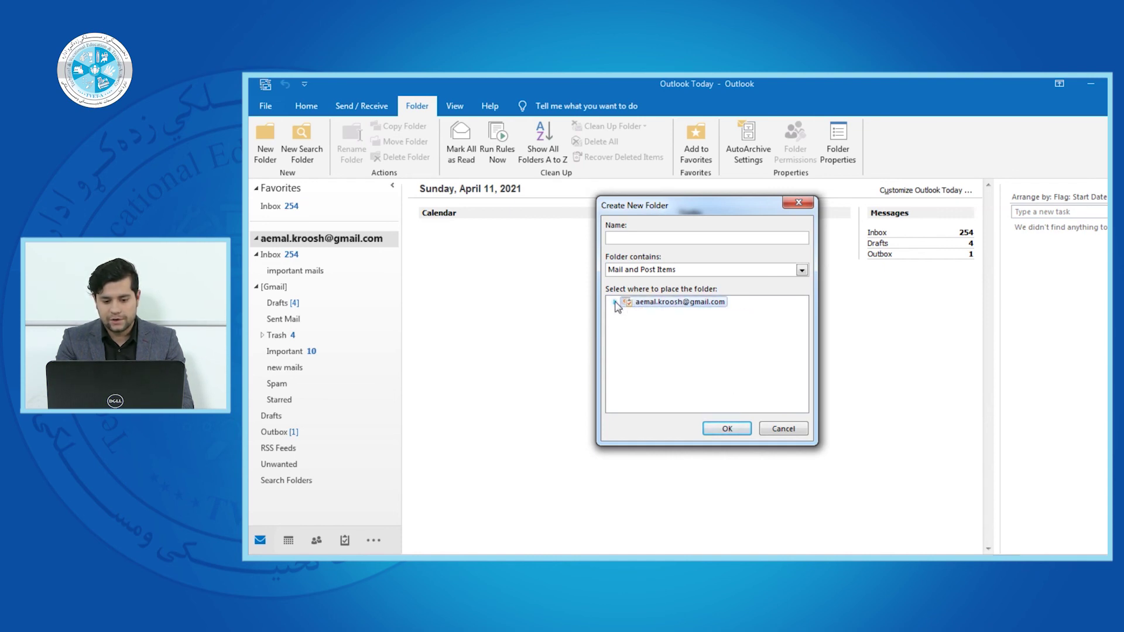
{"action": "left_click", "coordinate": [651, 240]}
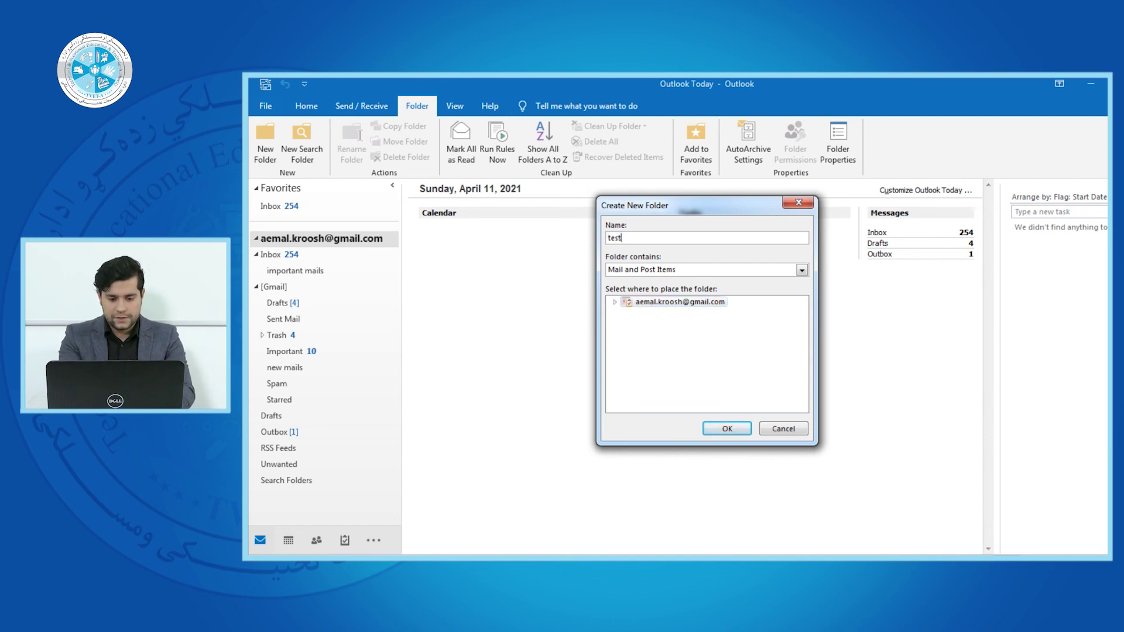
{"action": "type", "text": "test folder"}
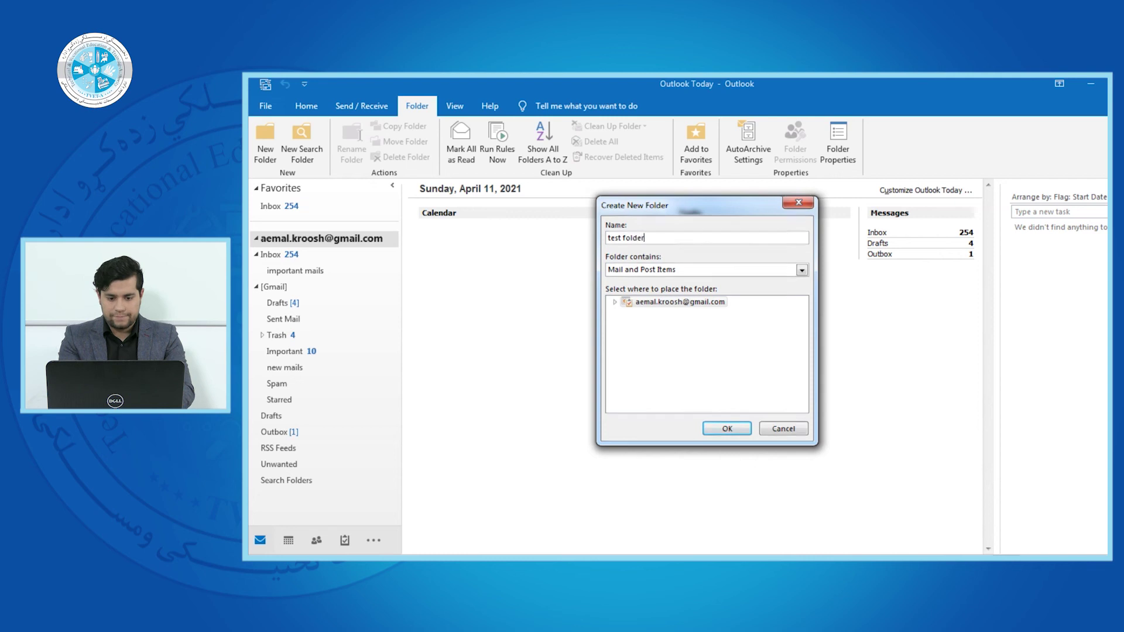
{"action": "key", "text": "Return"}
Delete 'test folder' and confirm moving it to Deleted Items
{"action": "left_click", "coordinate": [291, 466]}
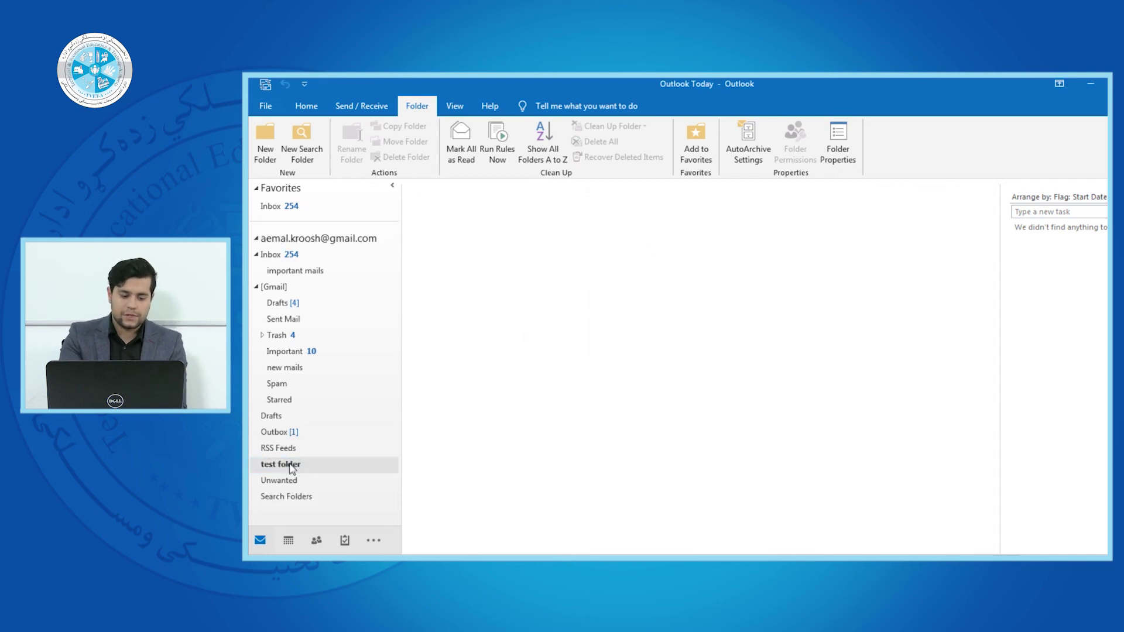
{"action": "right_click", "coordinate": [291, 465]}
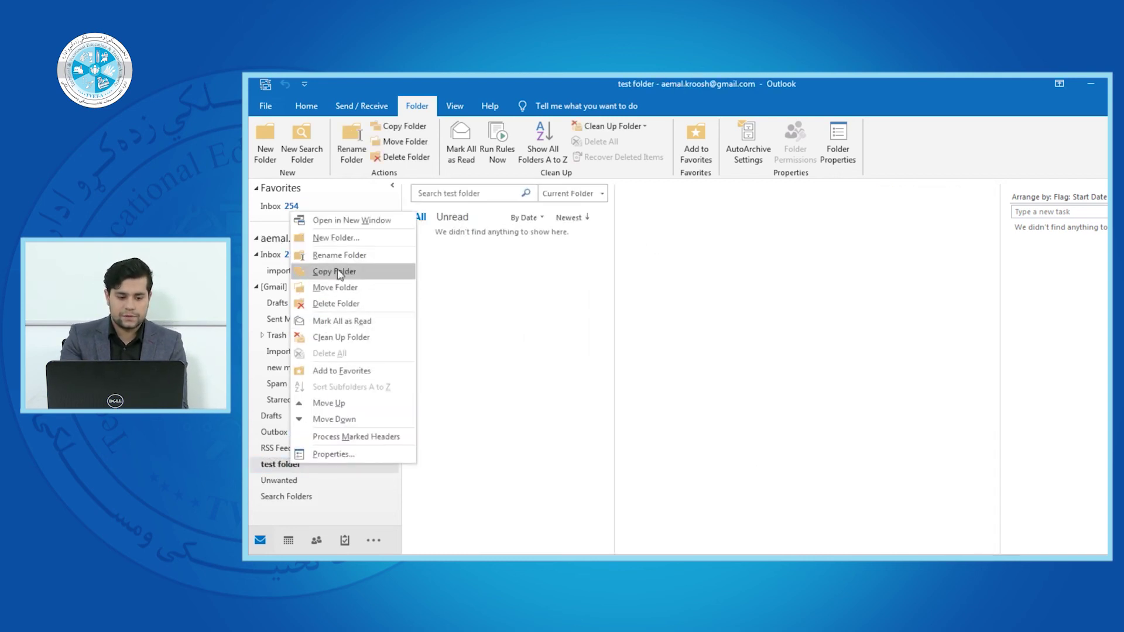
{"action": "left_click", "coordinate": [337, 303]}
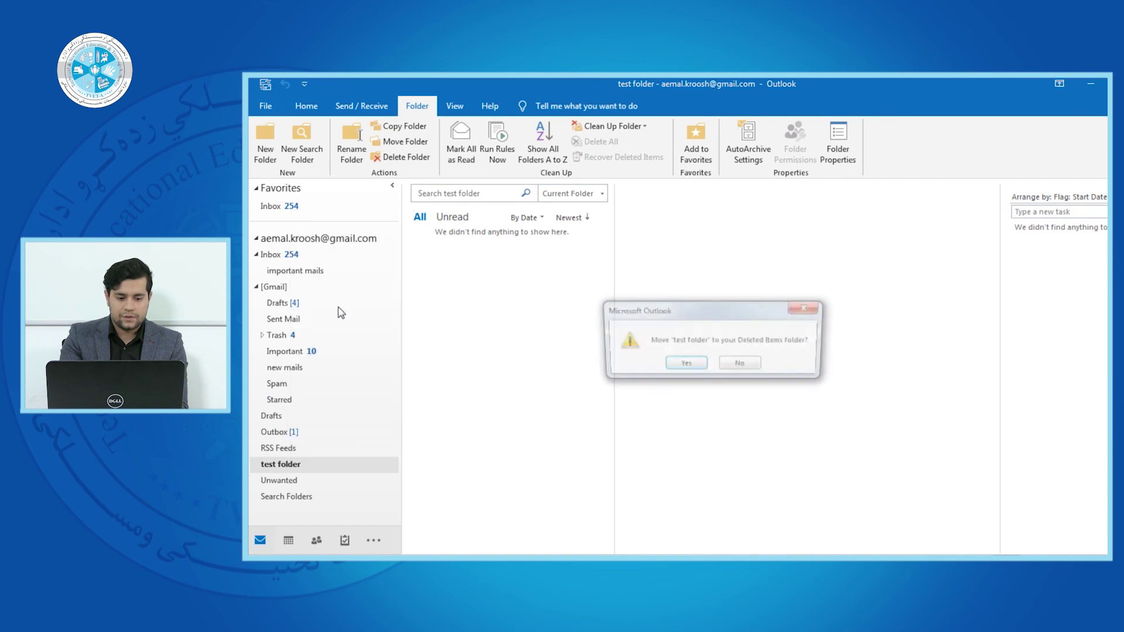
{"action": "left_click", "coordinate": [685, 362]}
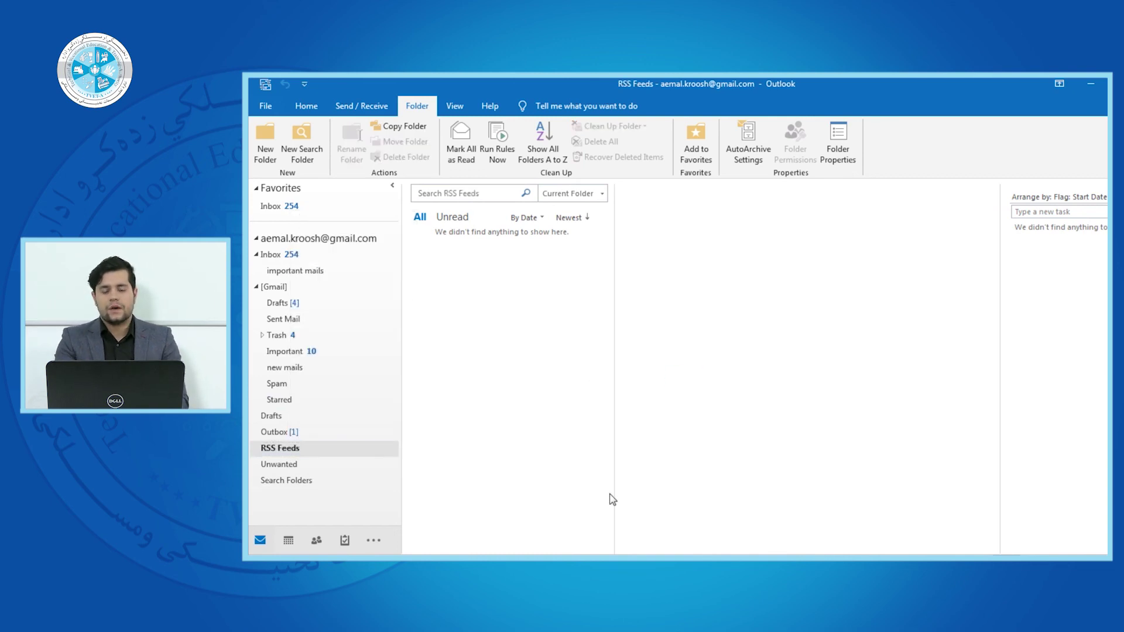